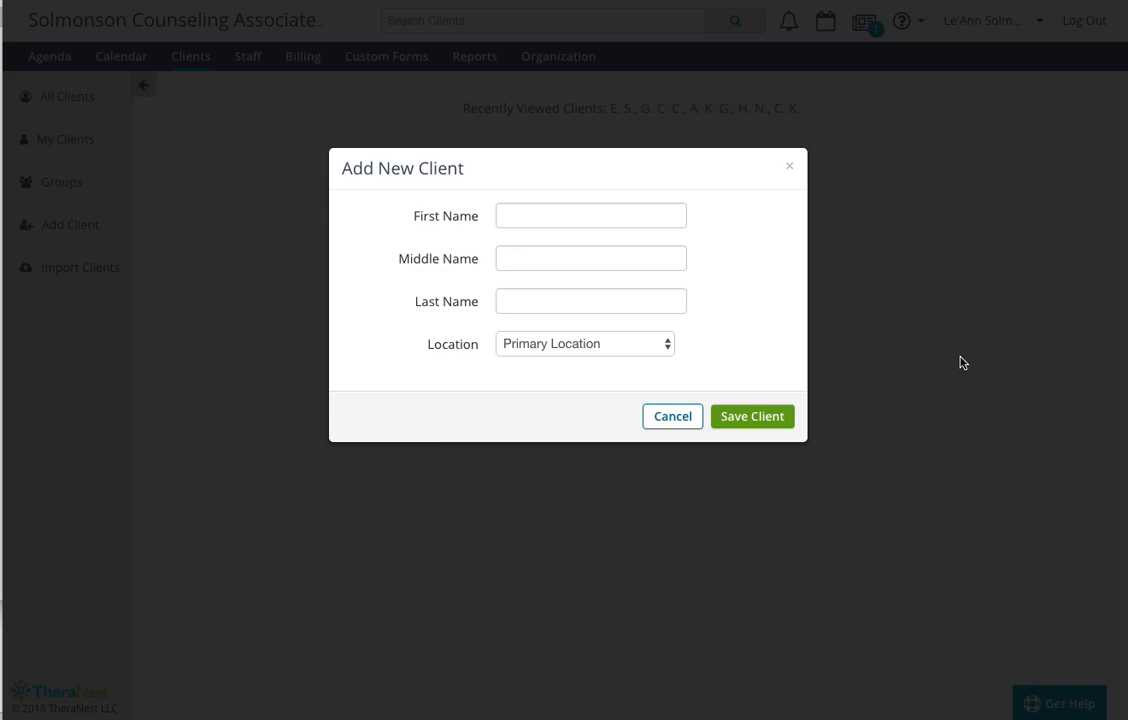
# - Enter the new client's first and last name, choose Primary Location as the location, and save the client
pyautogui.click(580, 222)
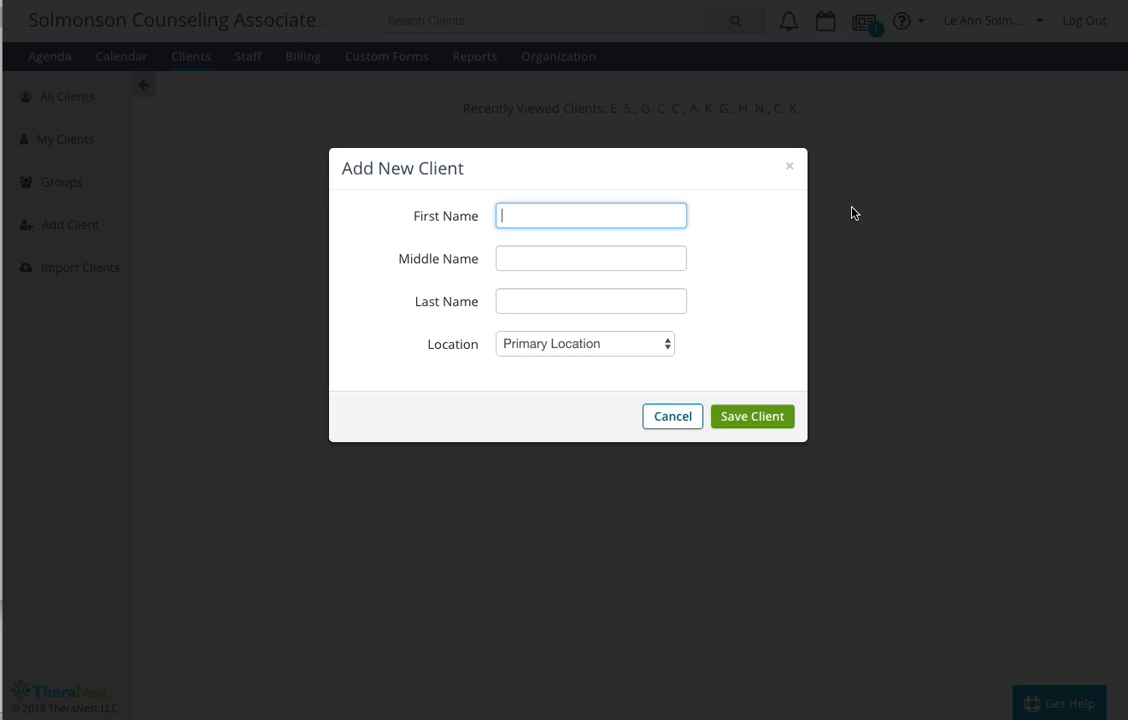
pyautogui.write('Cindy')
pyautogui.click(556, 292)
pyautogui.write('Cli')
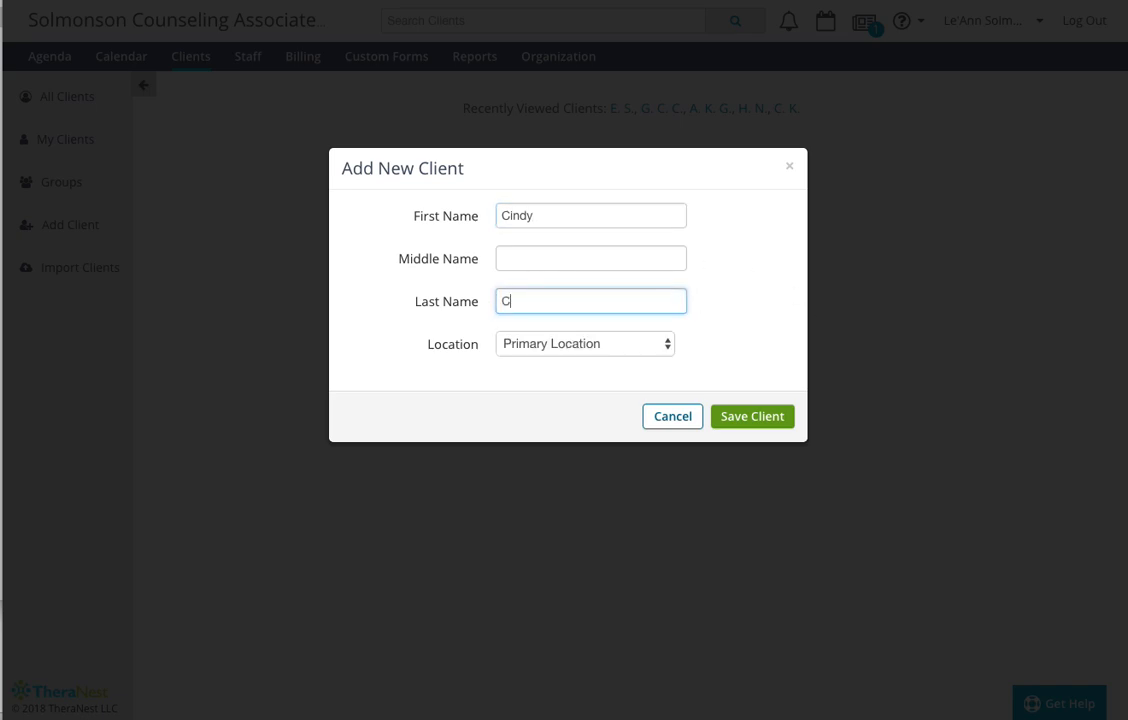
pyautogui.write('ent')
pyautogui.click(595, 345)
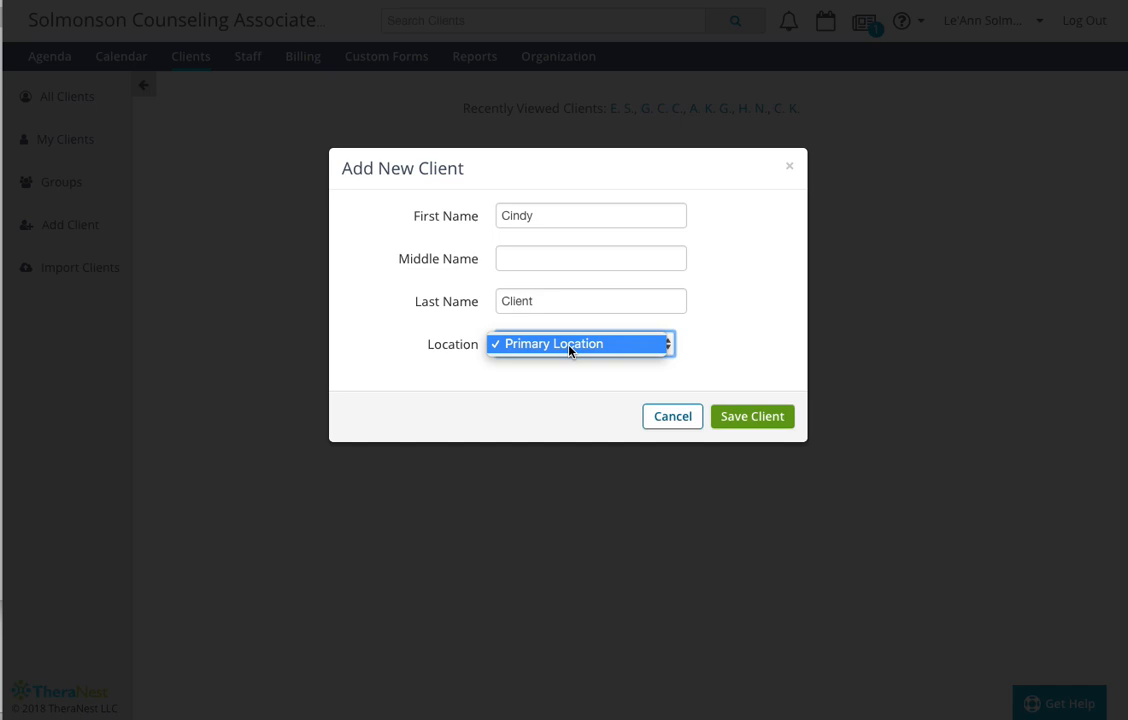
pyautogui.click(570, 347)
pyautogui.click(757, 420)
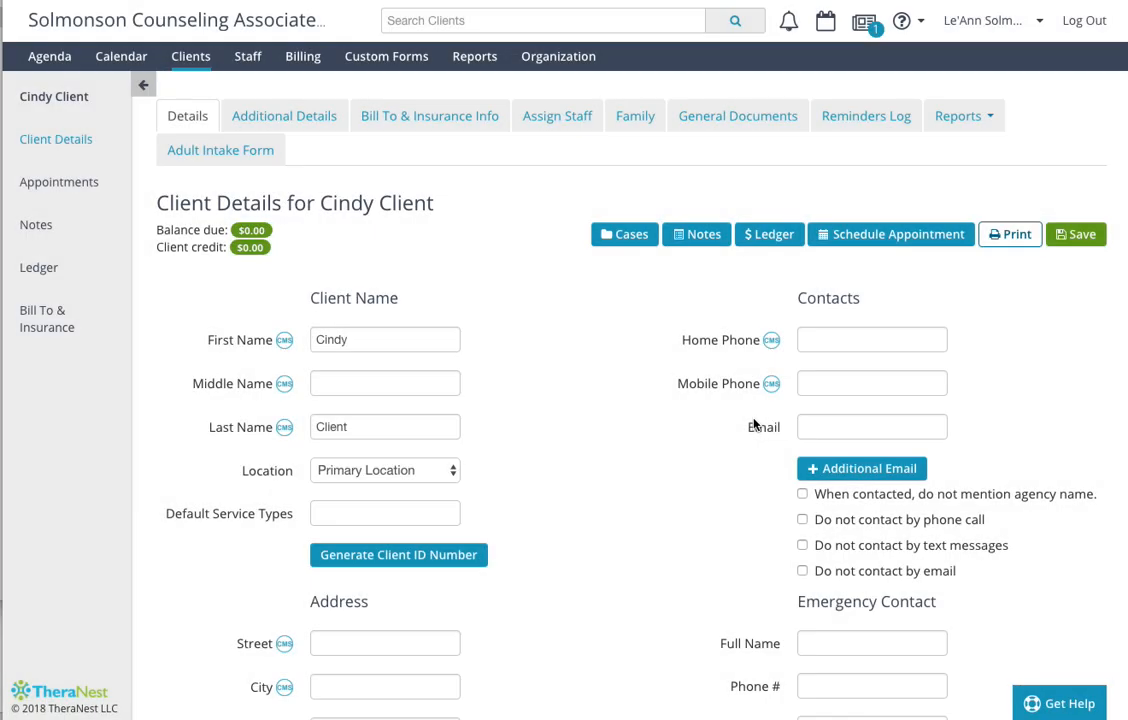
# - Review the new client's Details form, covering name, contacts, address, emergency contact, income, insurance, demographic and household fields
pyautogui.scroll(-1, 647, 428)
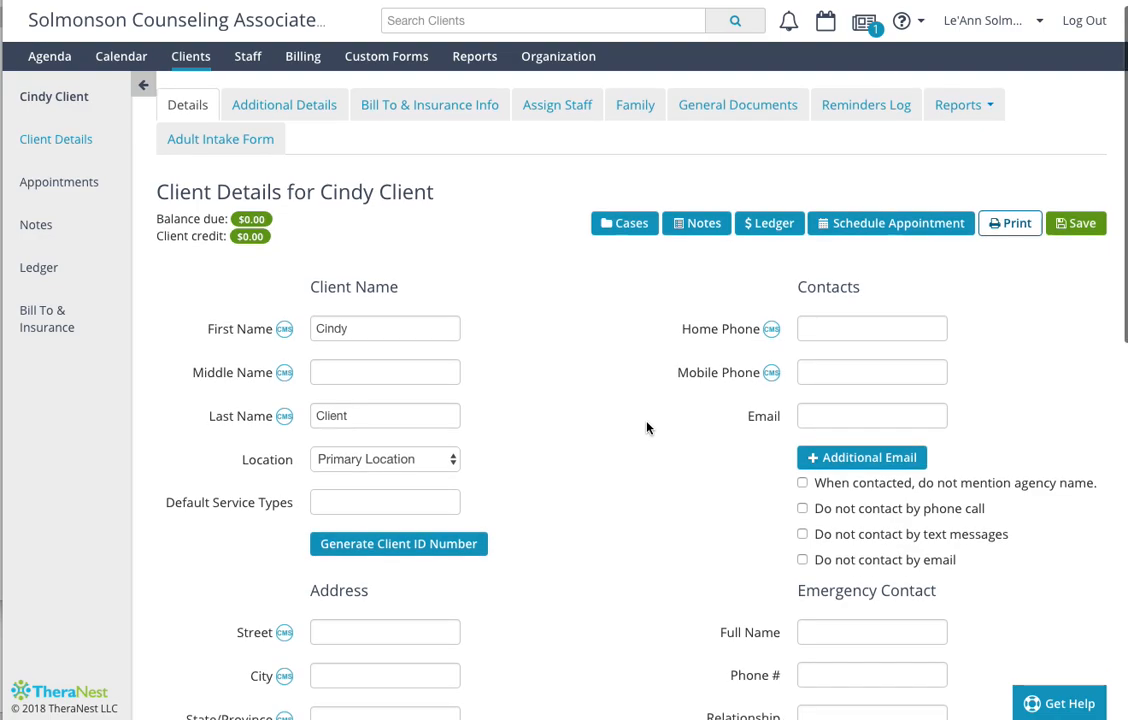
pyautogui.scroll(1, 647, 428)
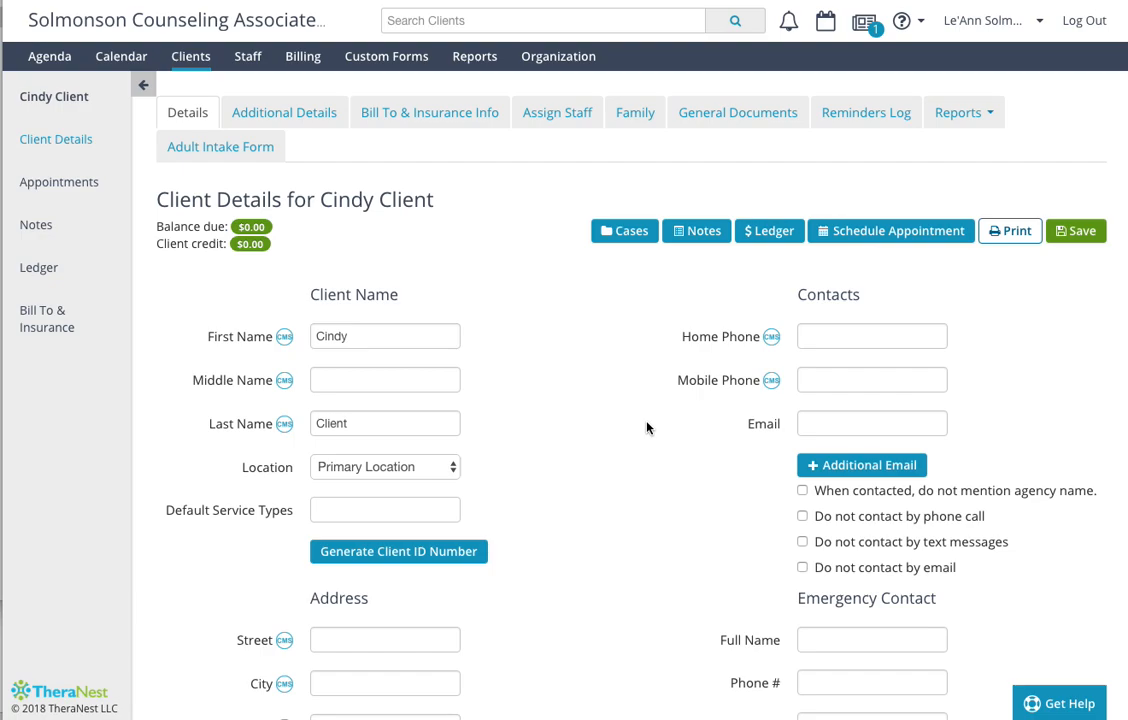
pyautogui.scroll(-2, 647, 428)
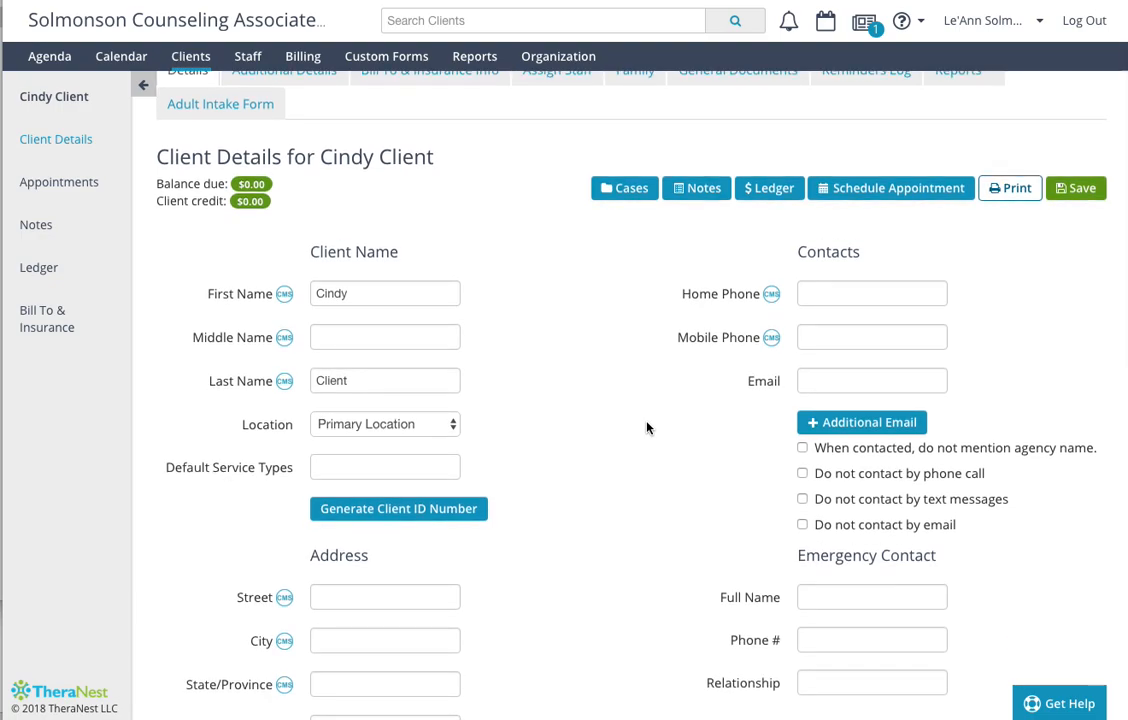
pyautogui.scroll(-5, 647, 428)
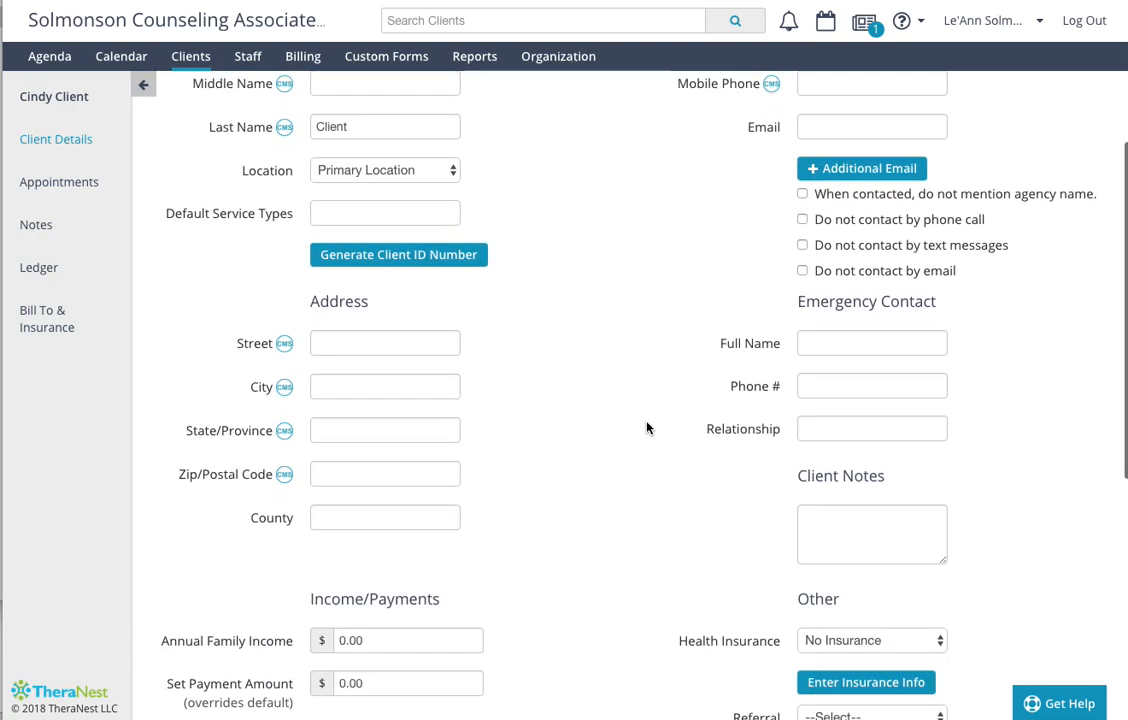
pyautogui.scroll(-4, 647, 428)
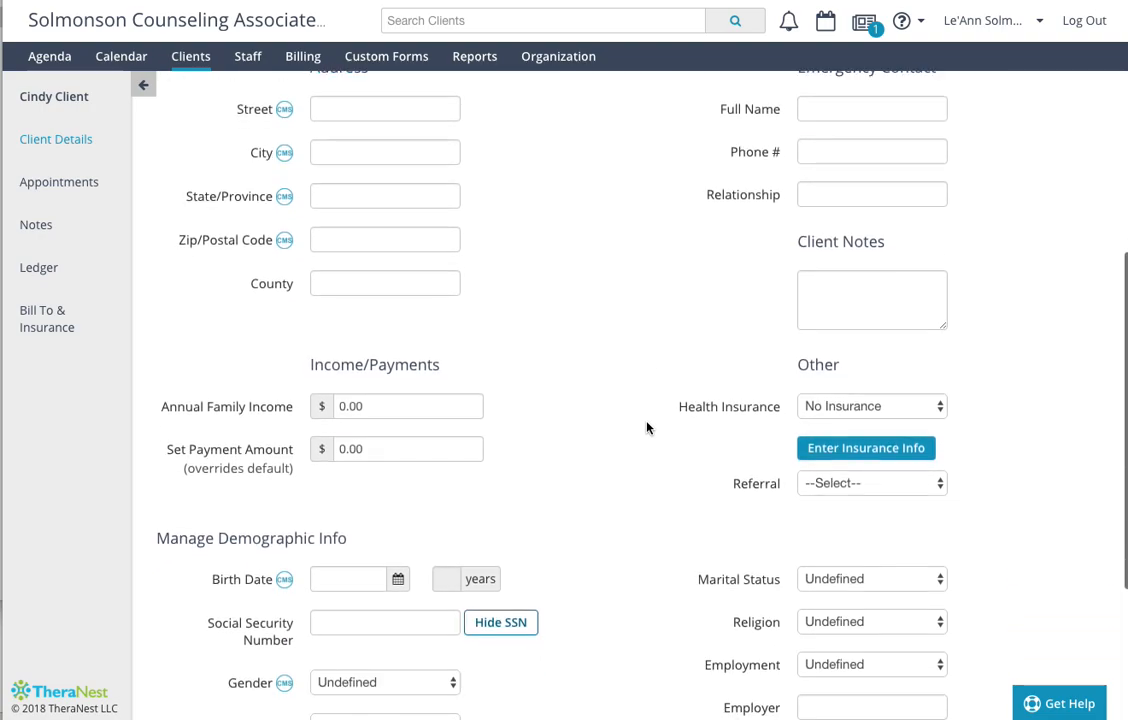
pyautogui.scroll(-2, 647, 428)
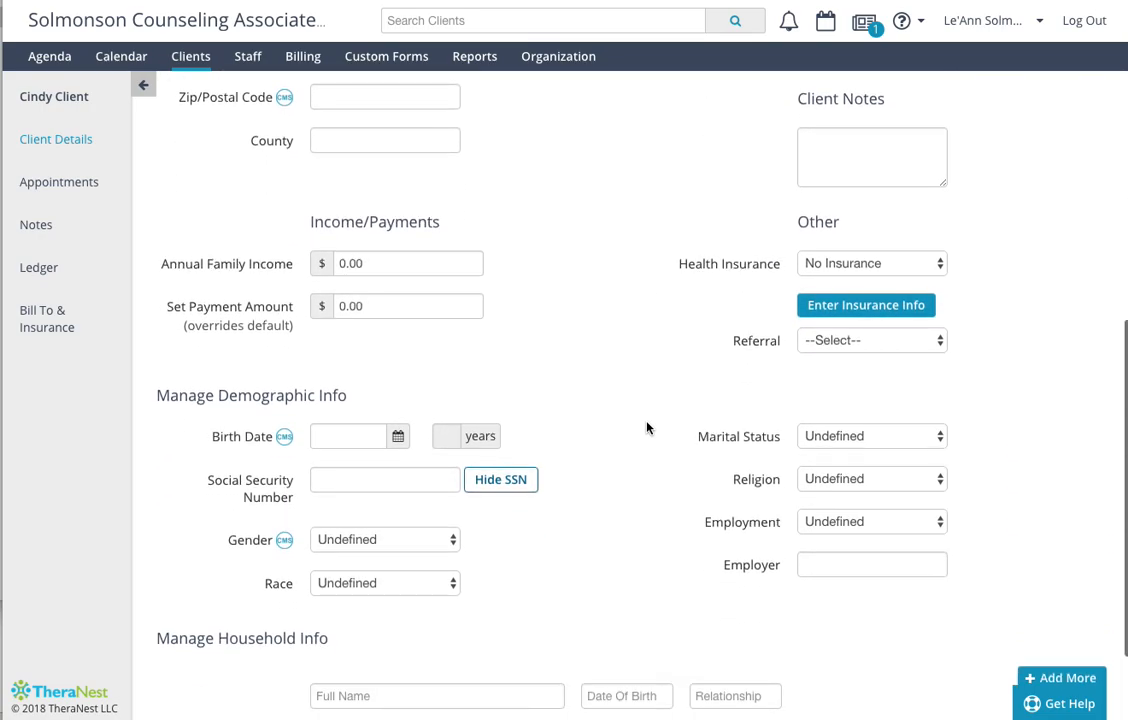
pyautogui.scroll(2, 647, 428)
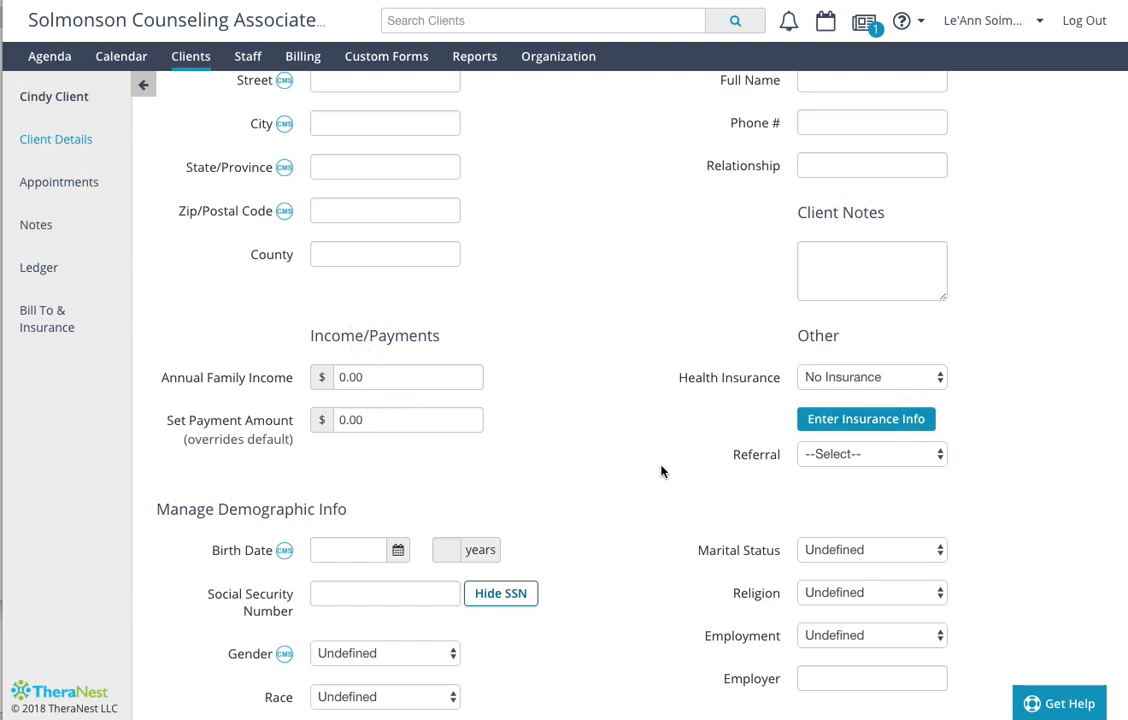
pyautogui.scroll(5, 660, 471)
pyautogui.scroll(3, 660, 471)
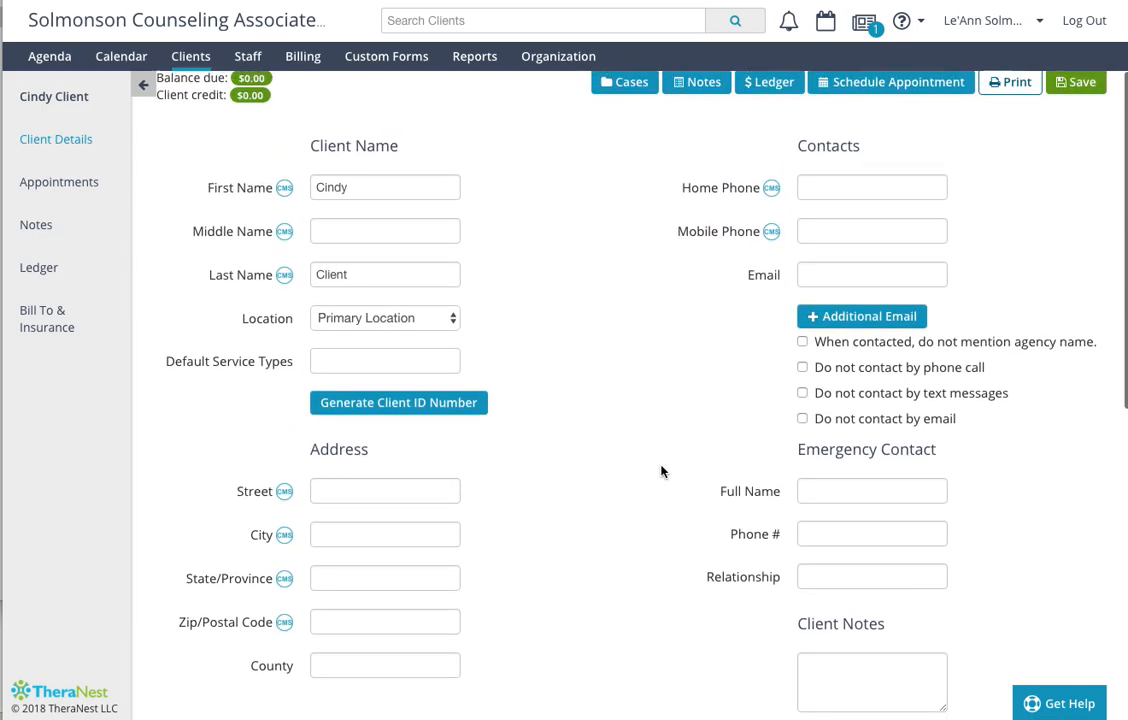
pyautogui.scroll(1, 660, 471)
pyautogui.scroll(-3, 660, 471)
pyautogui.scroll(-9, 660, 471)
pyautogui.scroll(6, 660, 471)
pyautogui.scroll(5, 613, 407)
pyautogui.scroll(1, 559, 354)
pyautogui.scroll(1, 559, 354)
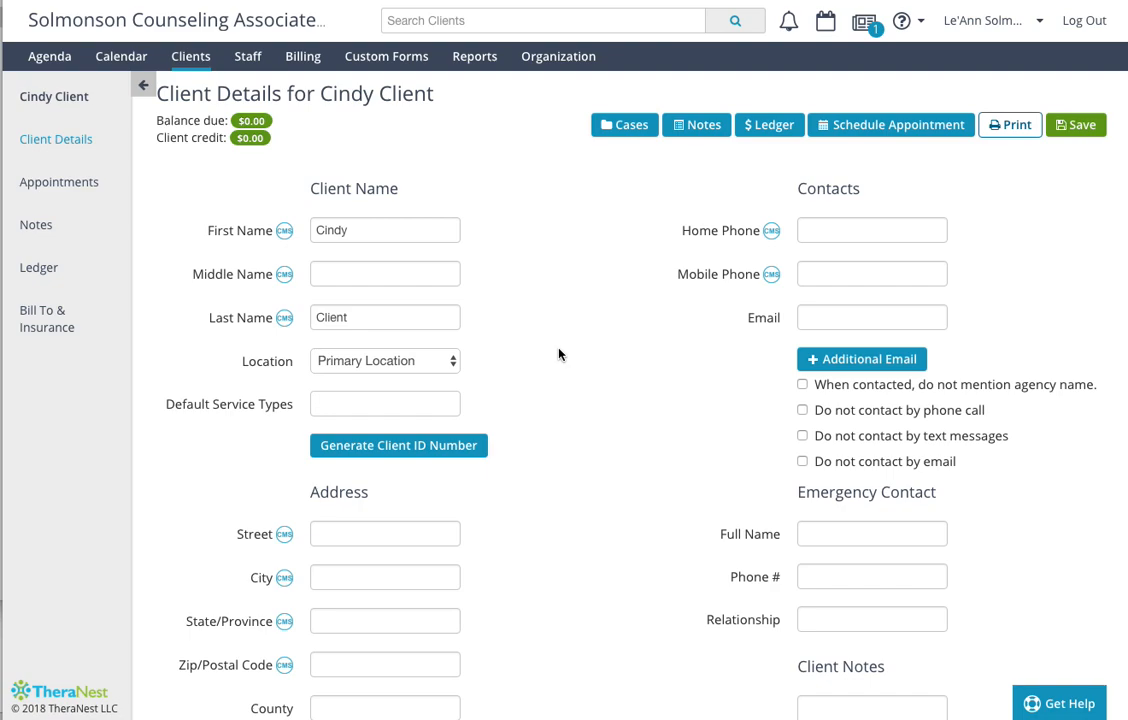
pyautogui.scroll(-3, 559, 354)
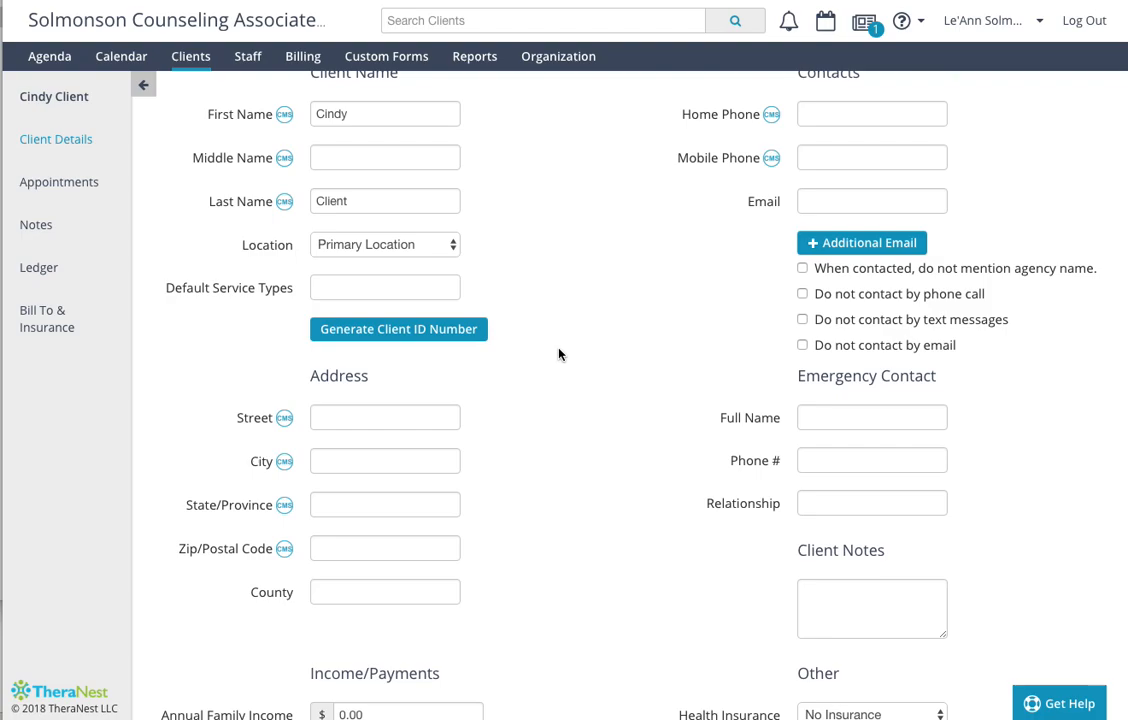
pyautogui.scroll(-5, 559, 354)
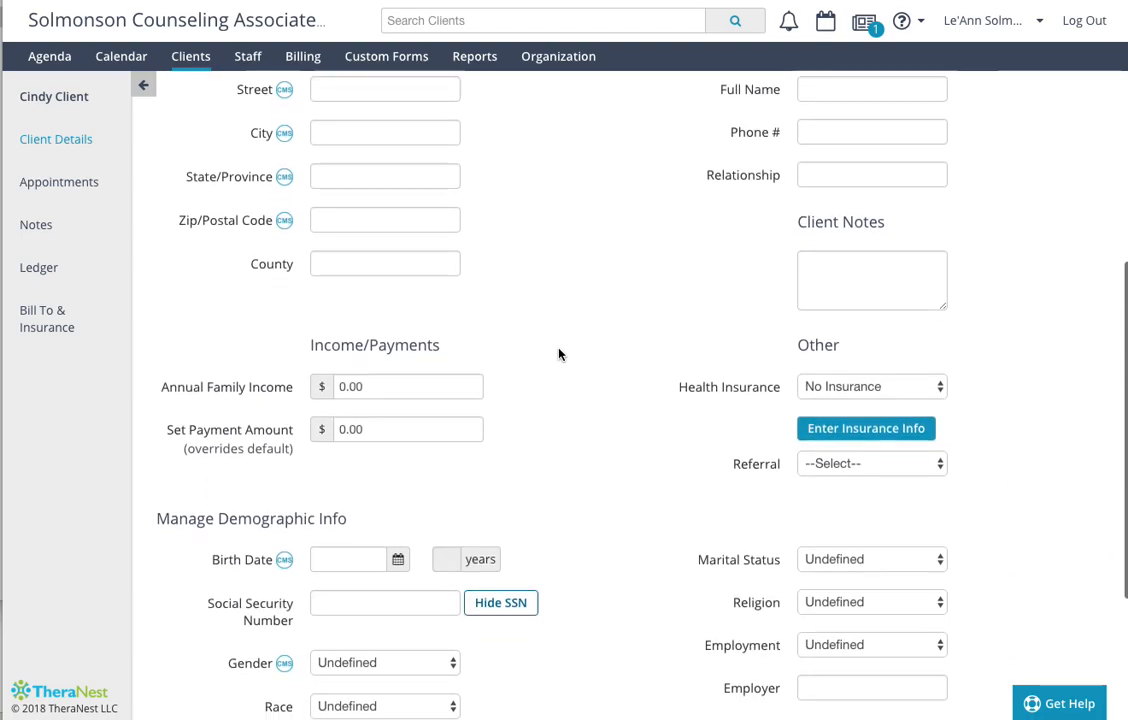
pyautogui.scroll(-3, 559, 354)
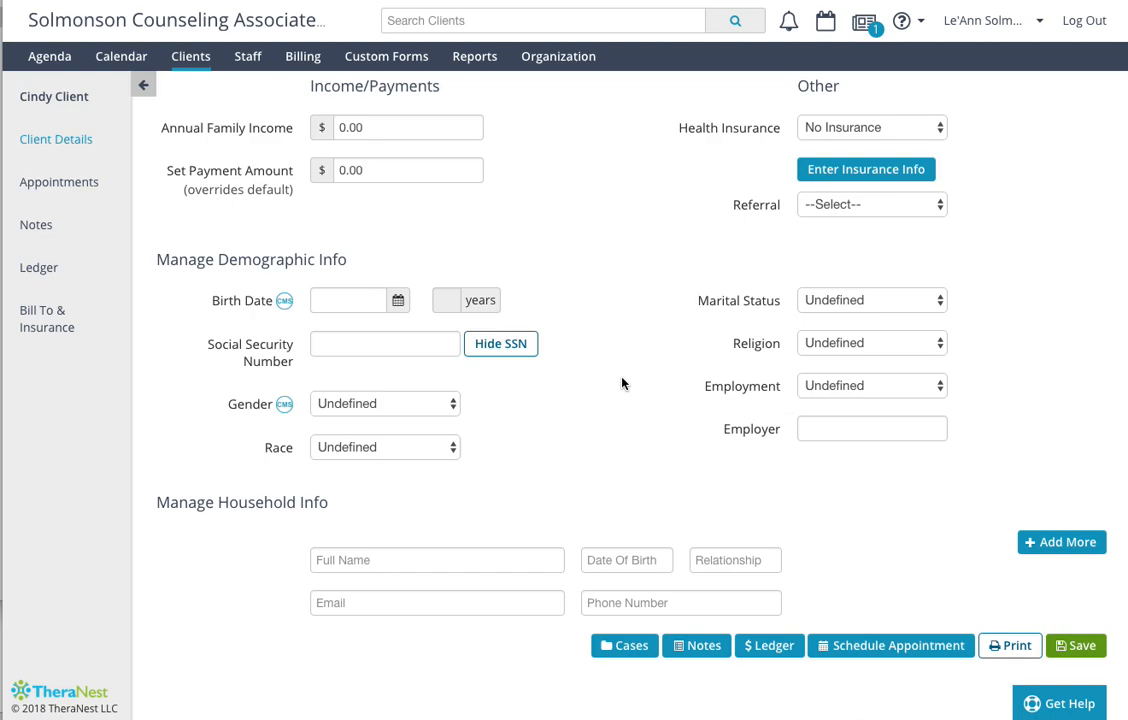
pyautogui.scroll(5, 621, 383)
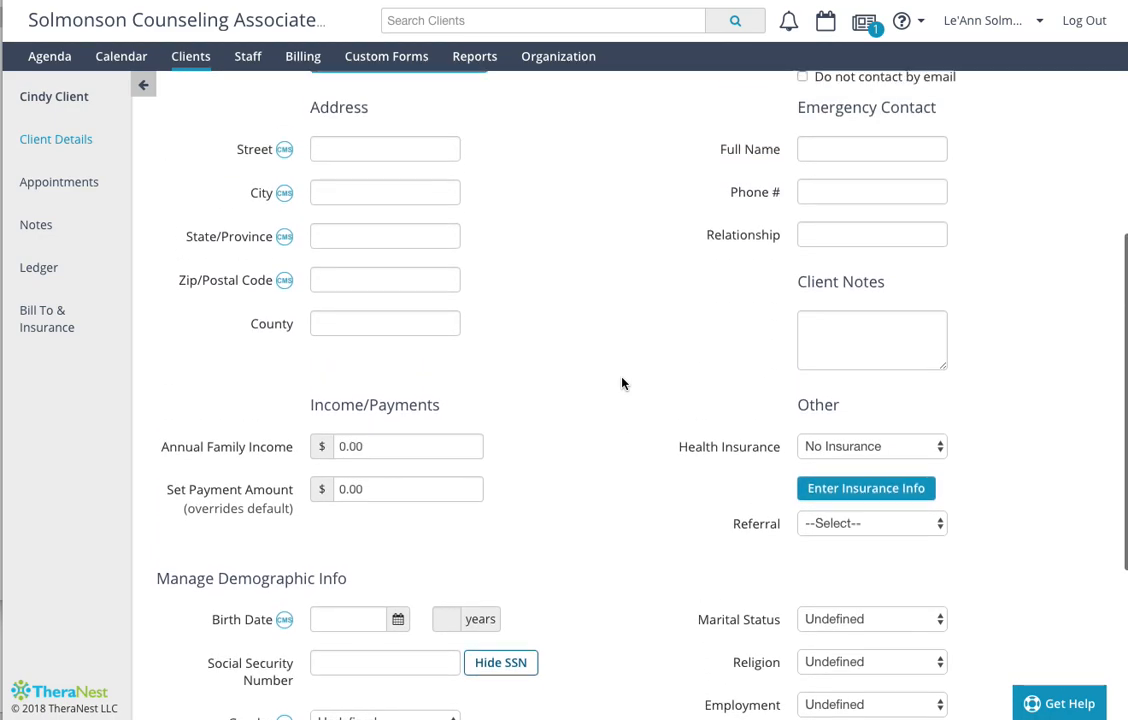
pyautogui.scroll(2, 621, 383)
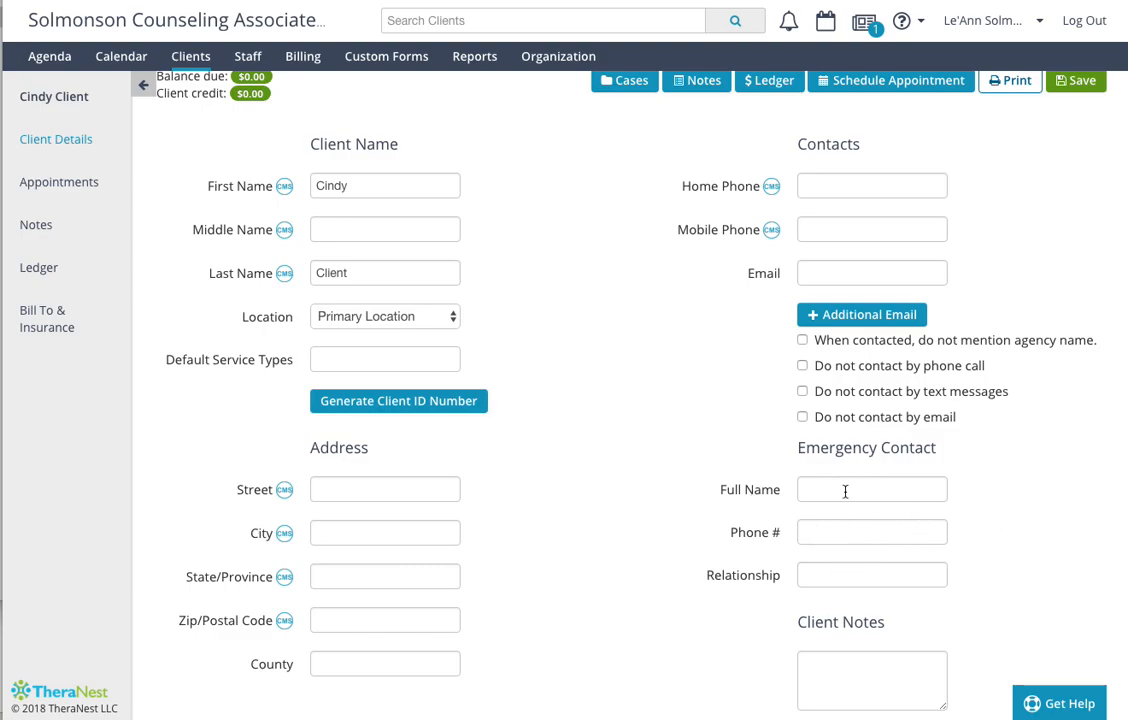
pyautogui.scroll(-6, 921, 528)
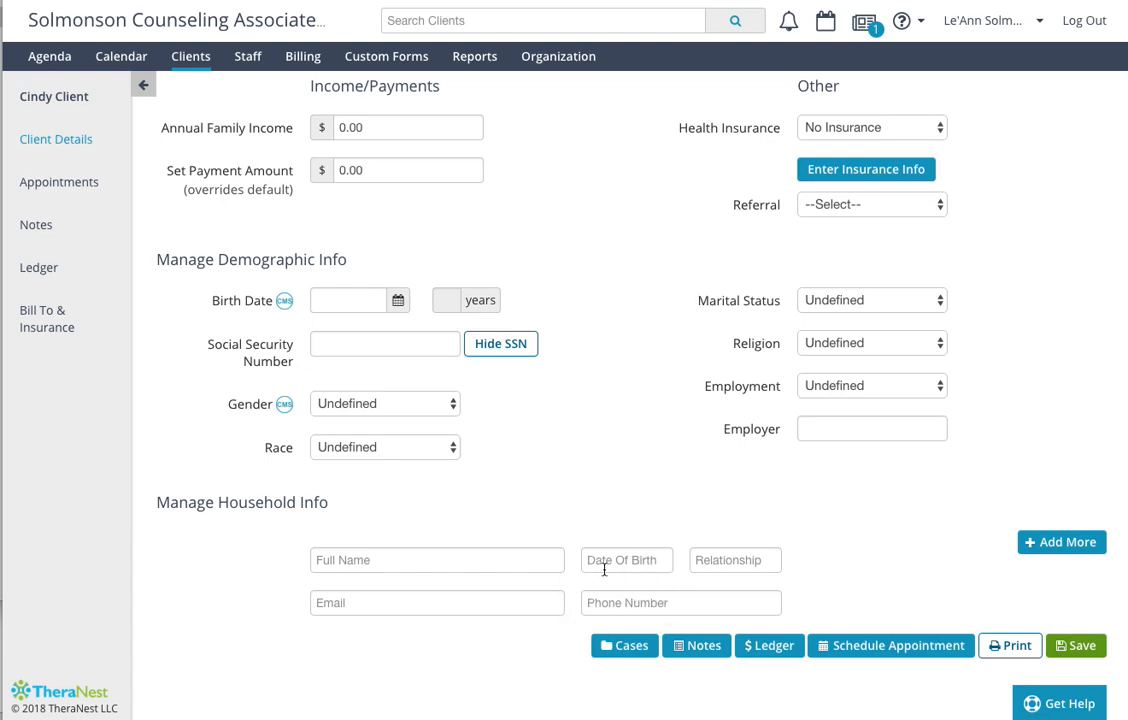
pyautogui.scroll(1, 589, 521)
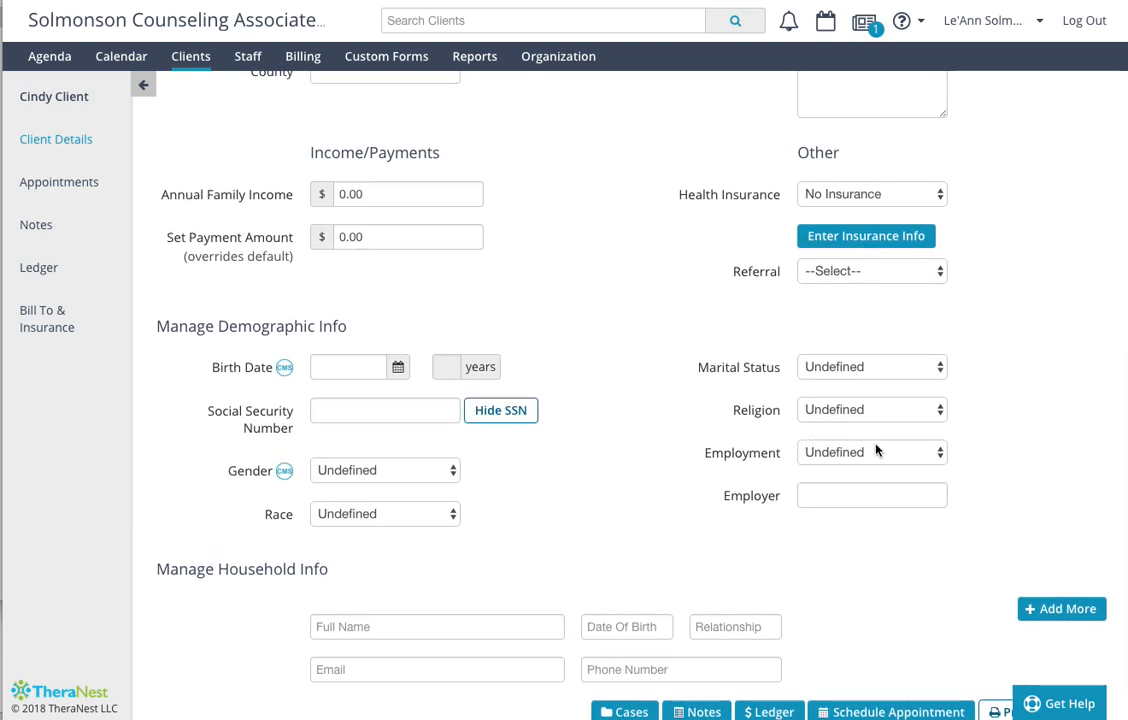
pyautogui.scroll(3, 609, 456)
pyautogui.scroll(5, 609, 455)
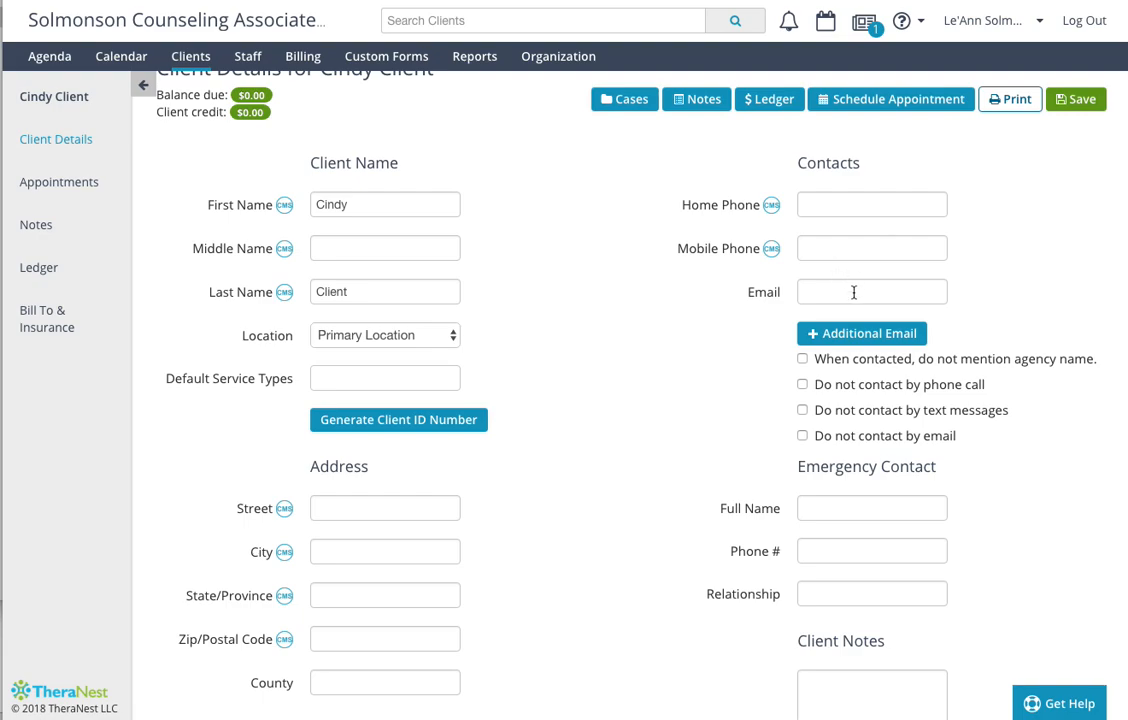
pyautogui.scroll(2, 853, 292)
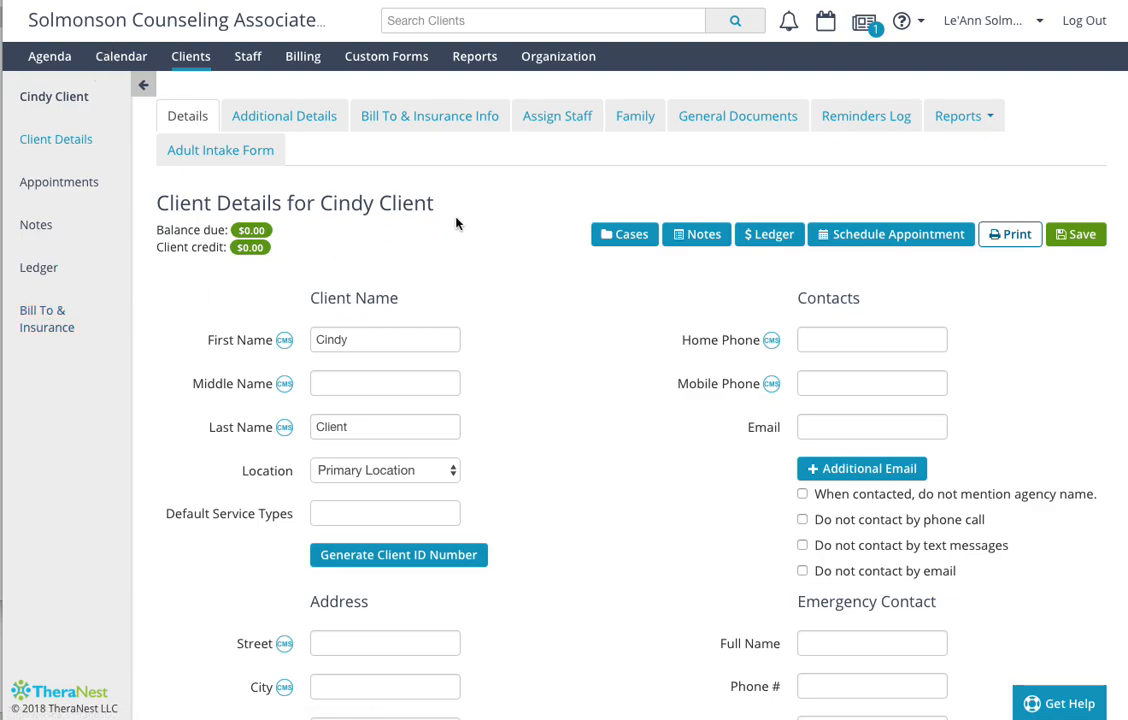
# - Open the client's Additional Details and examine the intake date, legal information and health care information fields
pyautogui.click(295, 118)
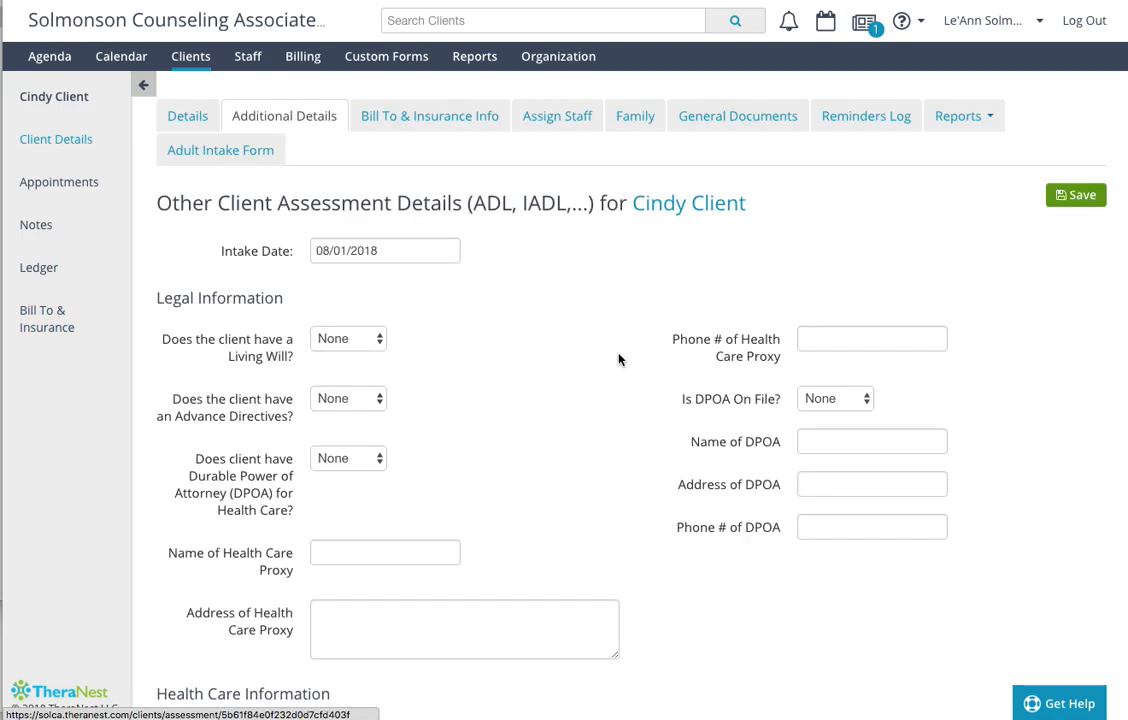
pyautogui.scroll(-1, 628, 375)
pyautogui.scroll(-3, 628, 375)
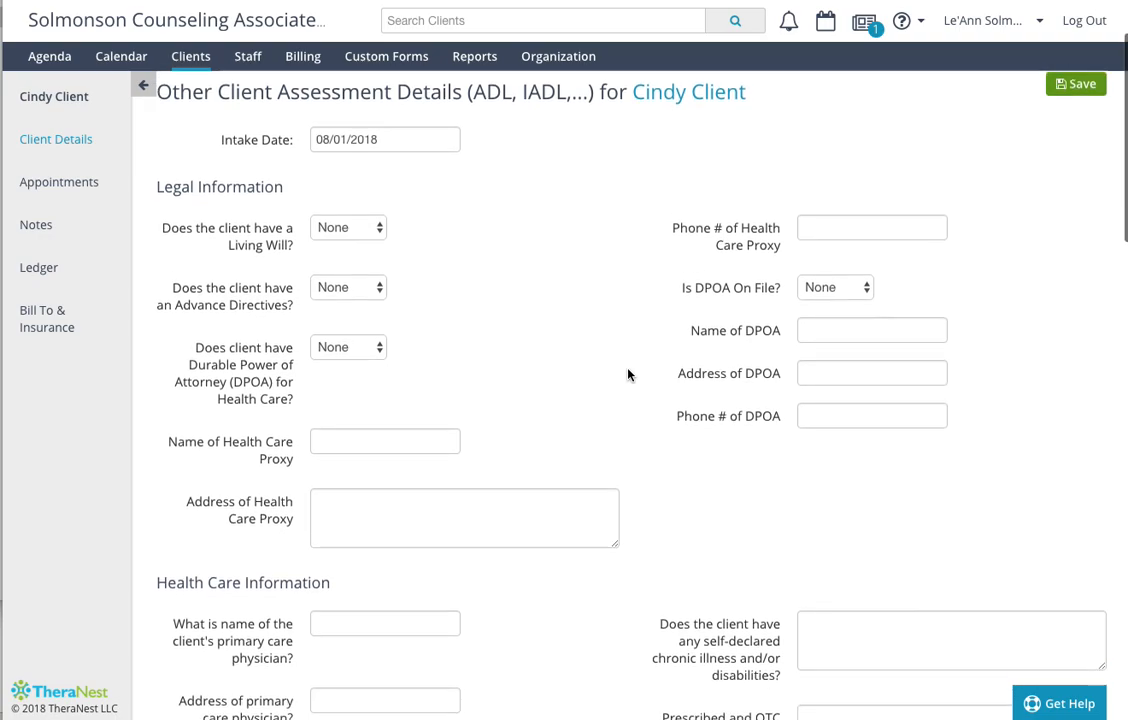
pyautogui.scroll(-2, 628, 375)
pyautogui.scroll(3, 628, 375)
pyautogui.scroll(1, 628, 375)
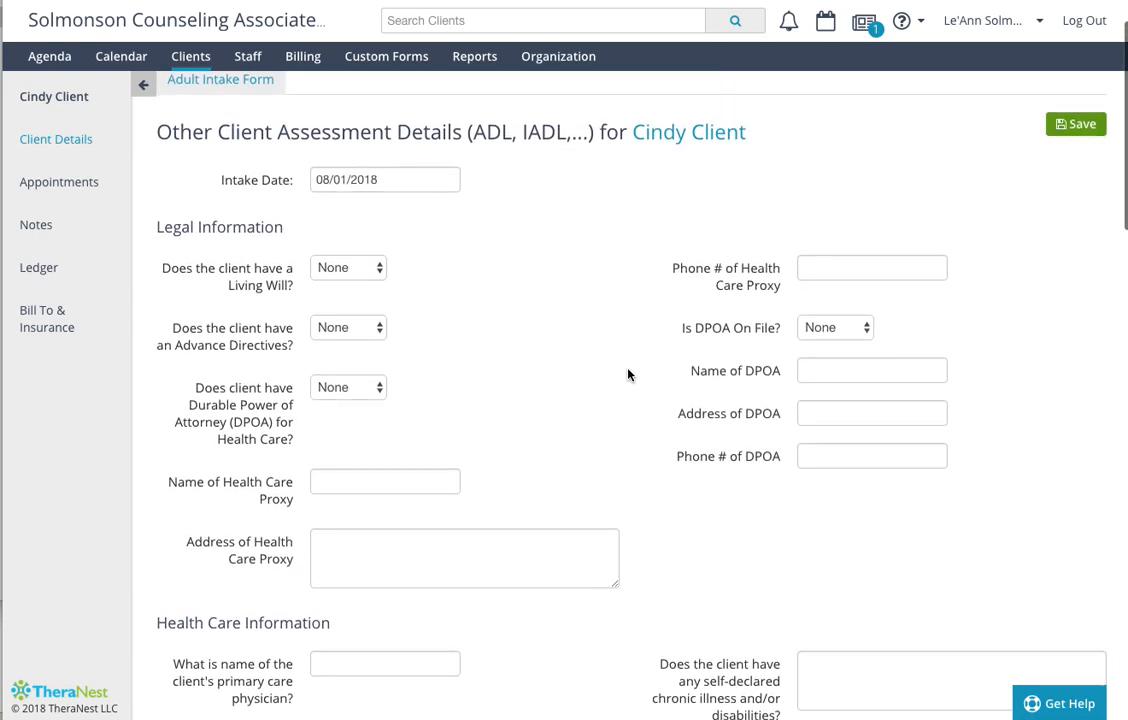
pyautogui.scroll(-6, 628, 375)
pyautogui.scroll(-3, 628, 375)
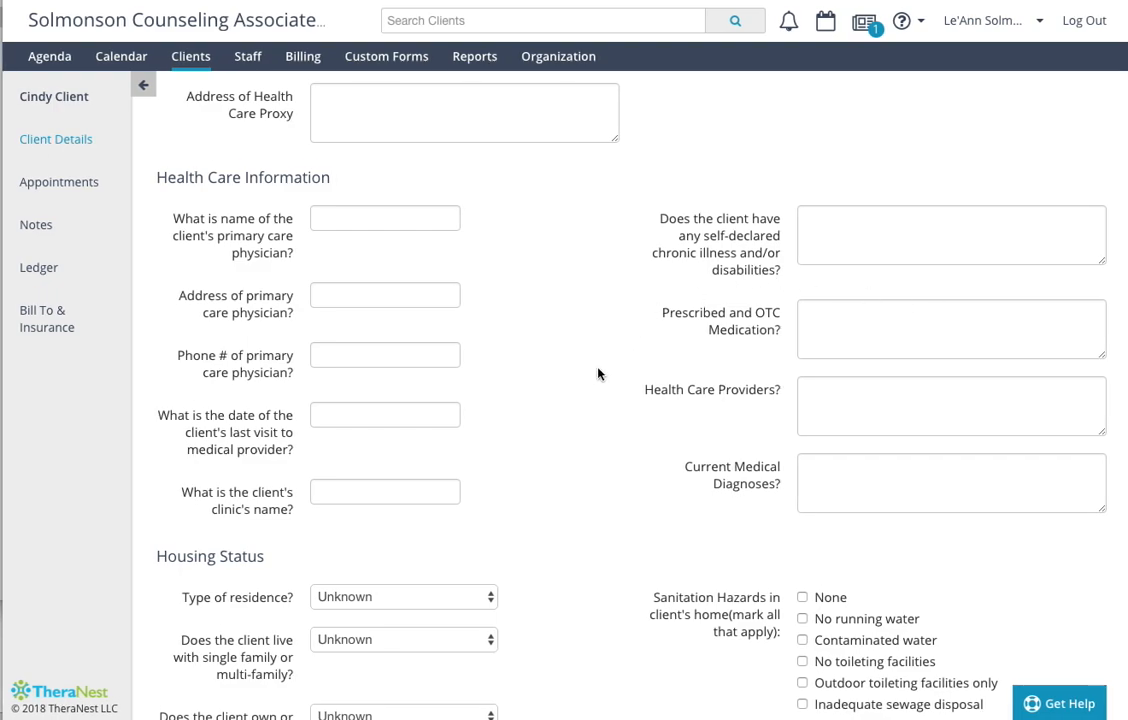
# - Examine the Housing Status, IADL and ADL sections of the client's additional assessment details
pyautogui.scroll(-3, 598, 374)
pyautogui.scroll(-1, 598, 374)
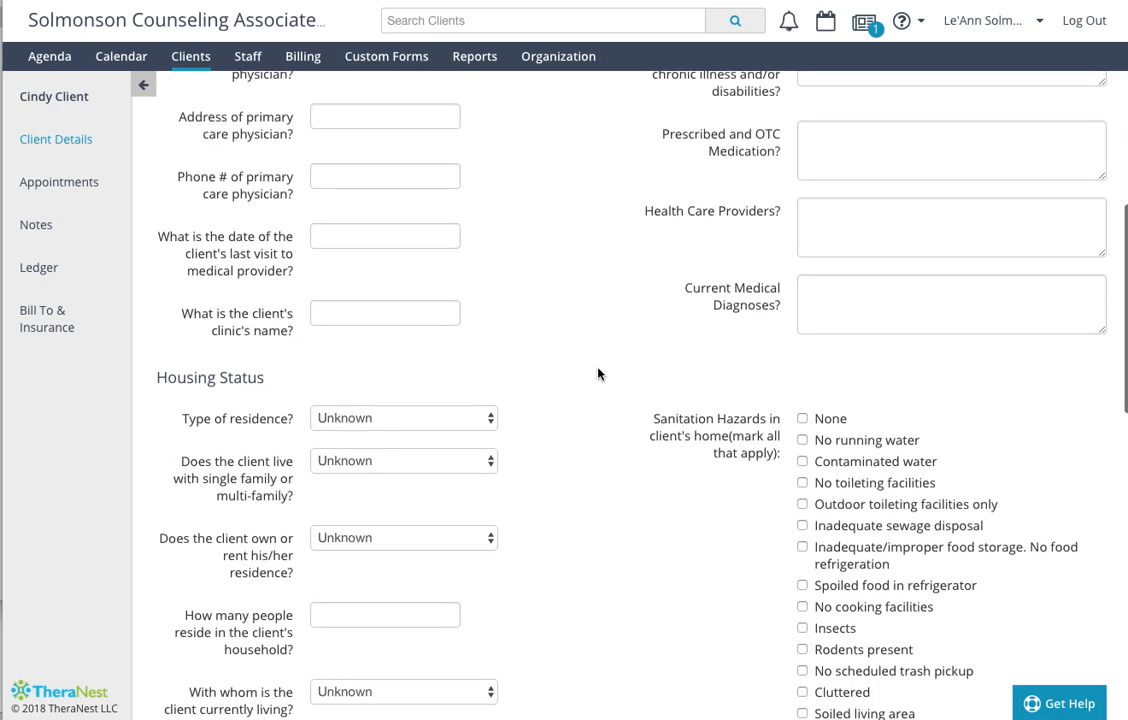
pyautogui.scroll(-3, 598, 374)
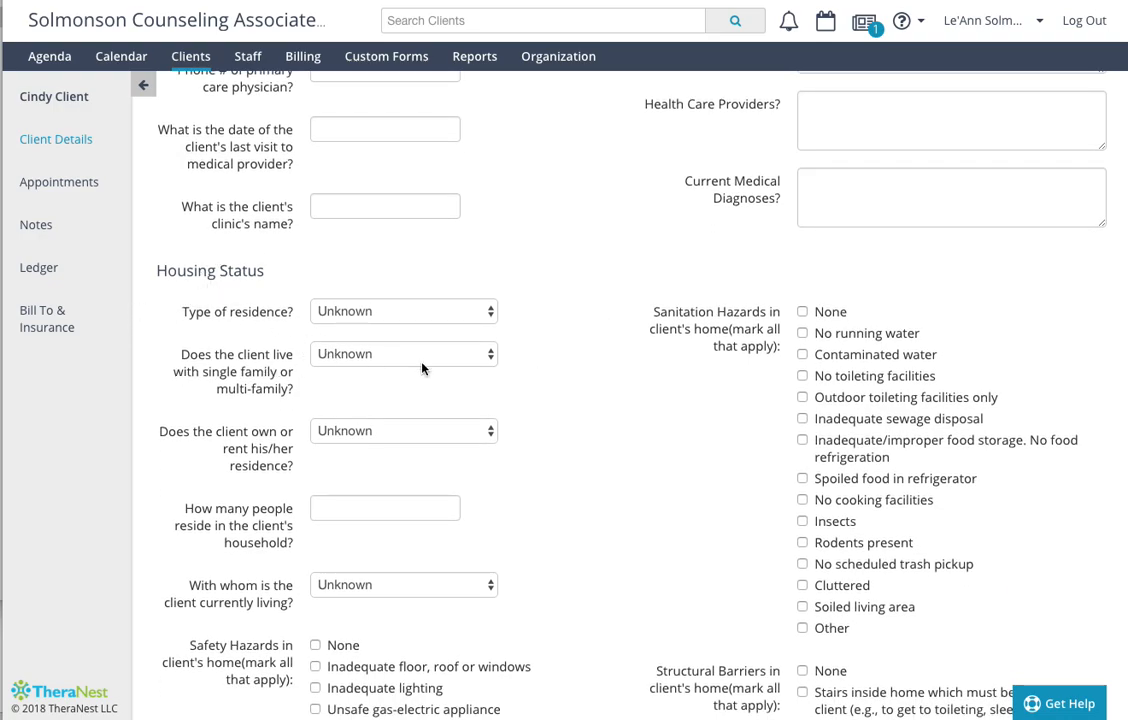
pyautogui.scroll(-4, 535, 396)
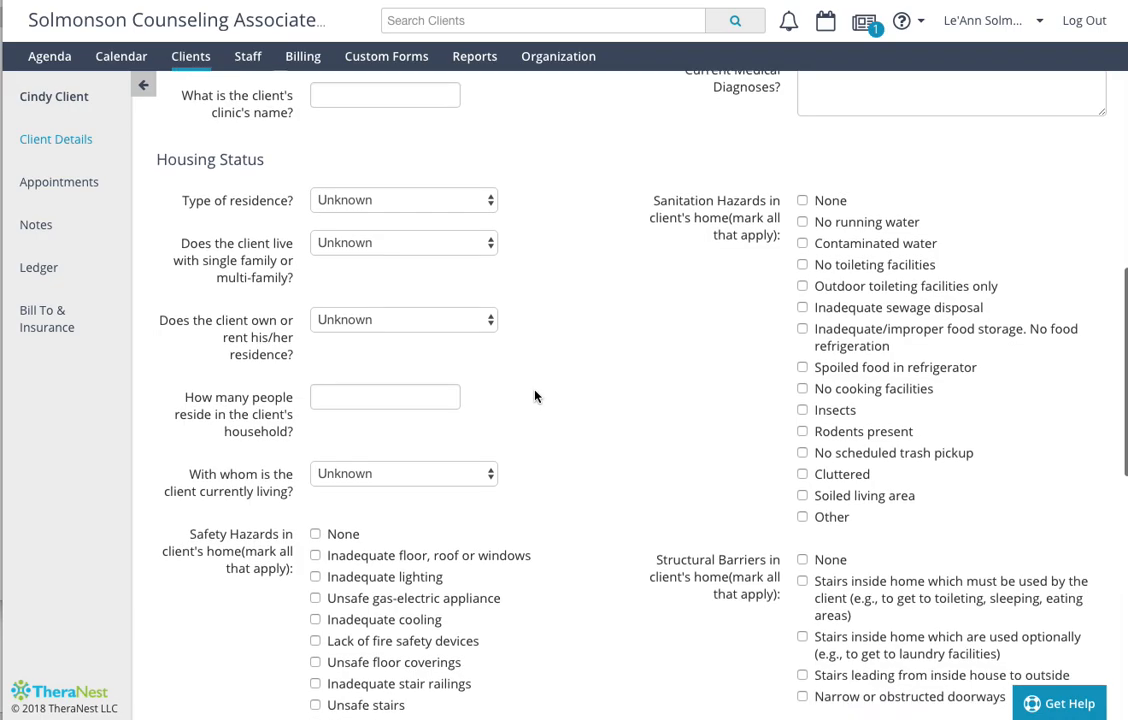
pyautogui.scroll(-8, 535, 396)
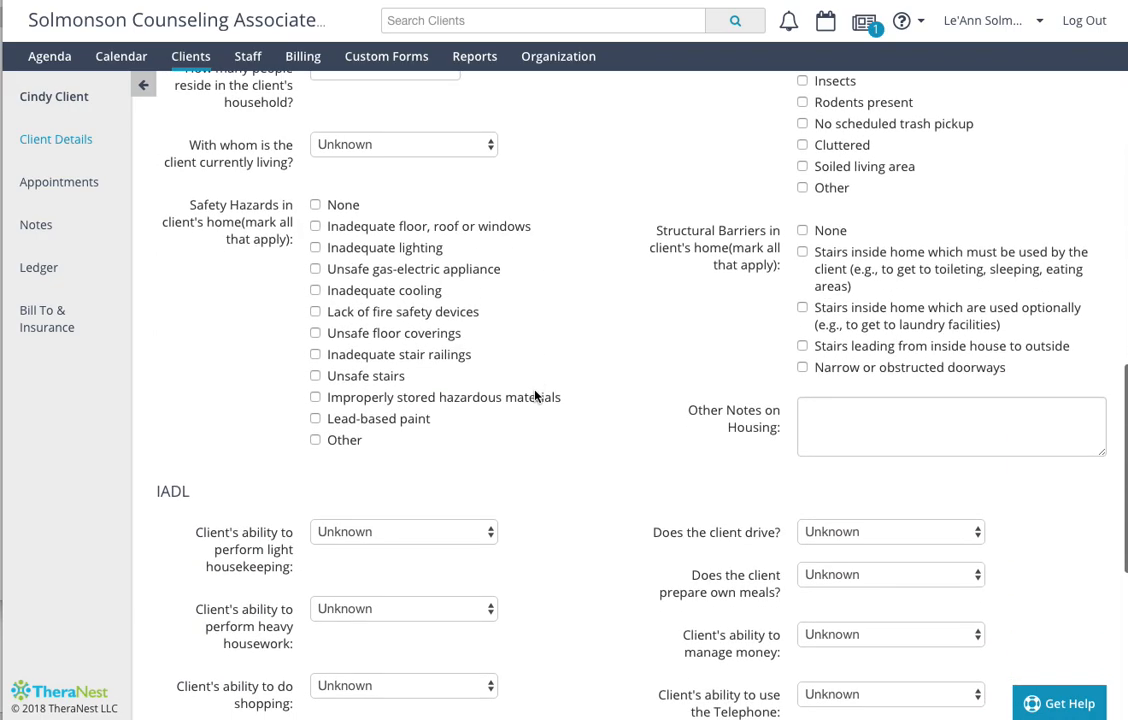
pyautogui.scroll(-4, 535, 396)
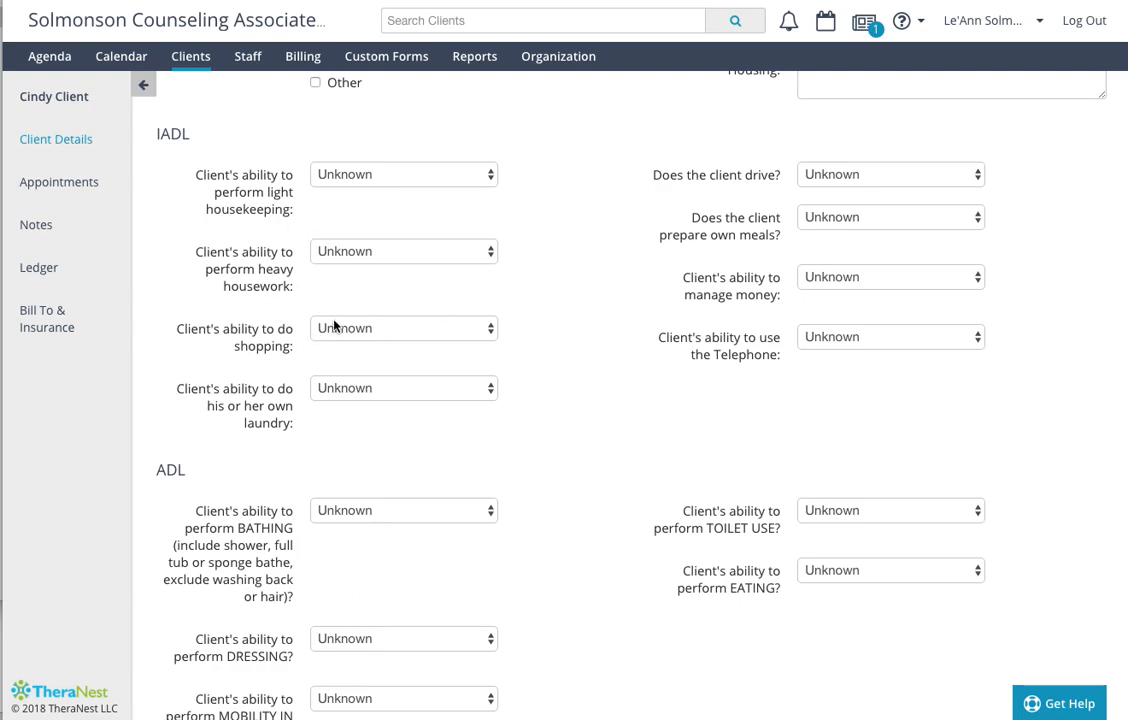
pyautogui.scroll(-3, 334, 325)
pyautogui.scroll(8, 408, 322)
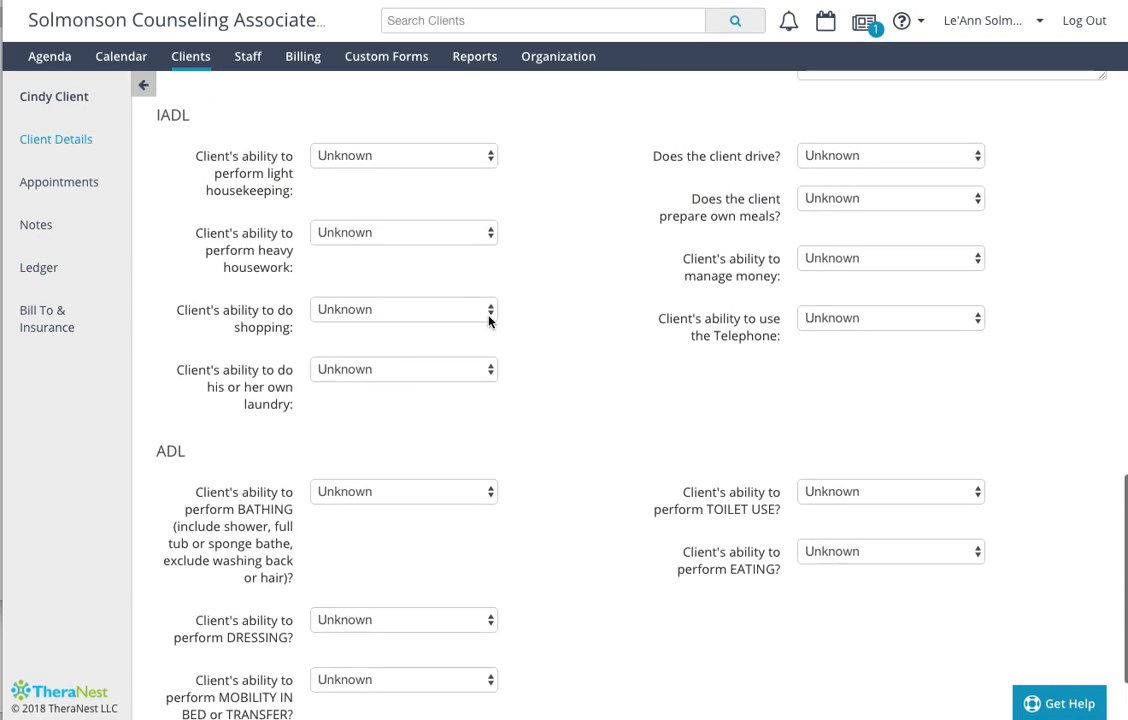
pyautogui.scroll(5, 518, 317)
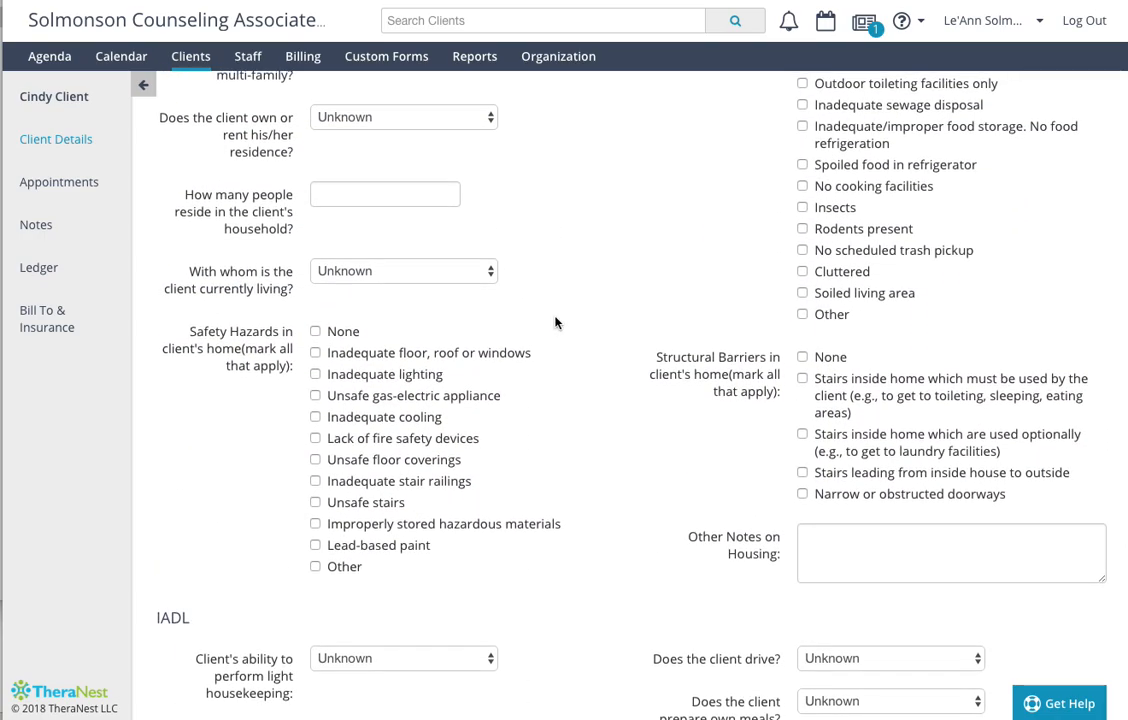
pyautogui.scroll(3, 553, 323)
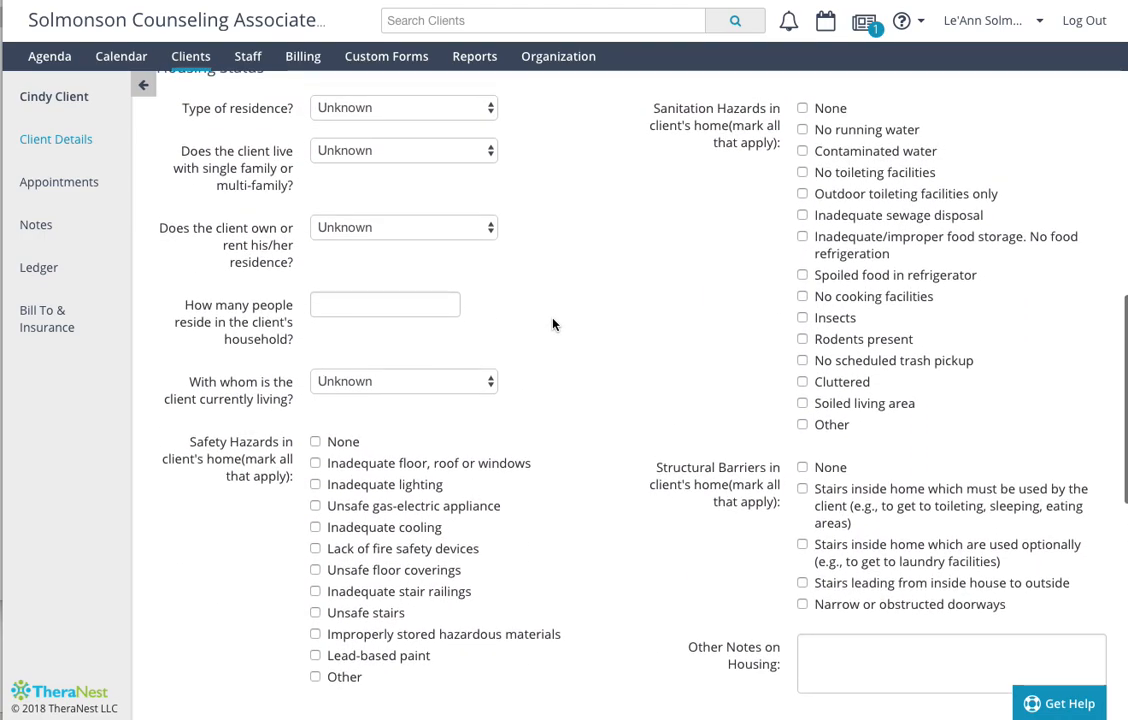
pyautogui.scroll(1, 553, 323)
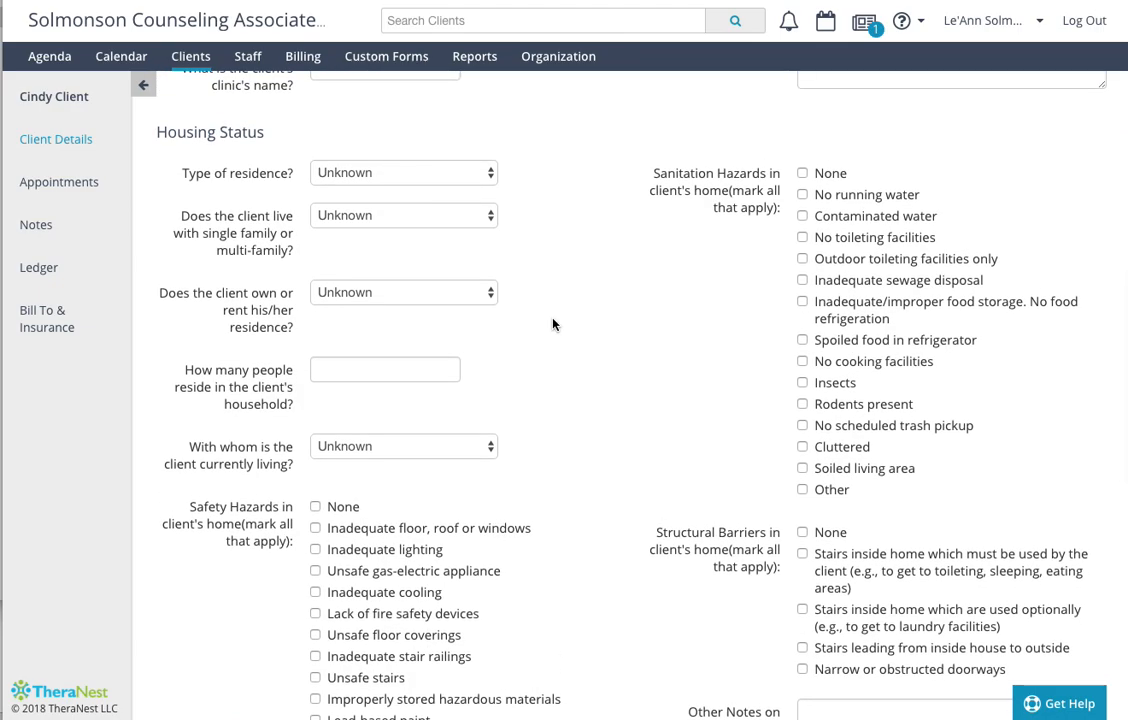
# - Open the client's Bill To & Insurance Info and check the available billing types, keeping Service Rate selected
pyautogui.scroll(10, 553, 323)
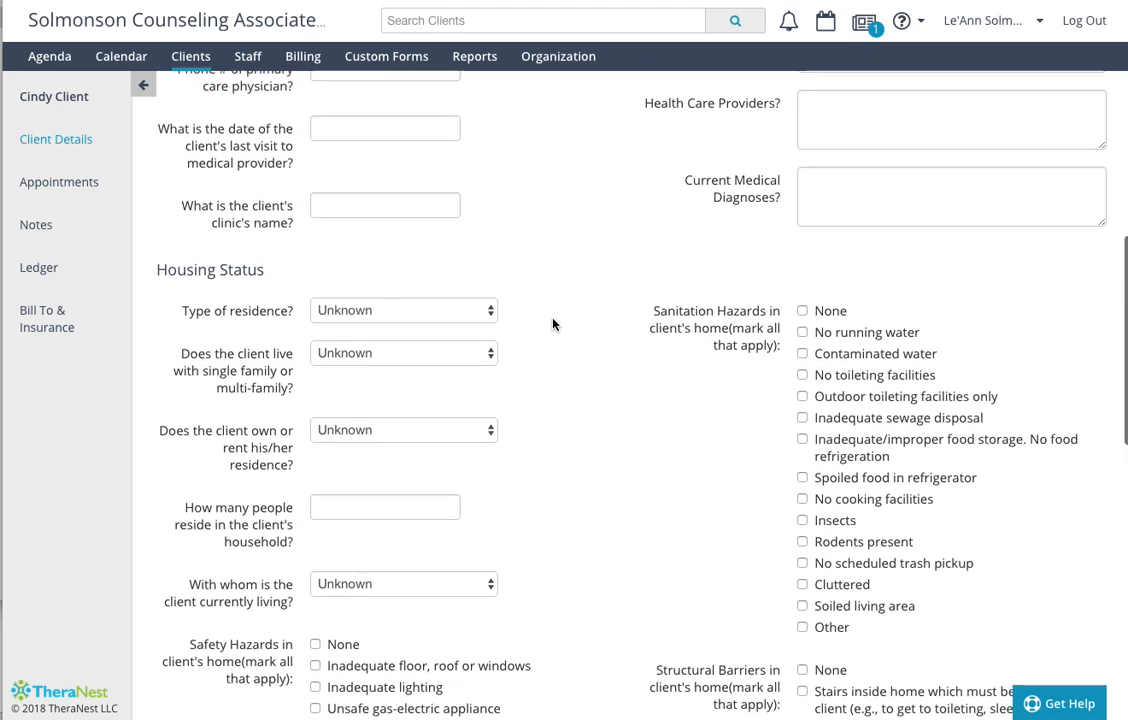
pyautogui.scroll(9, 553, 323)
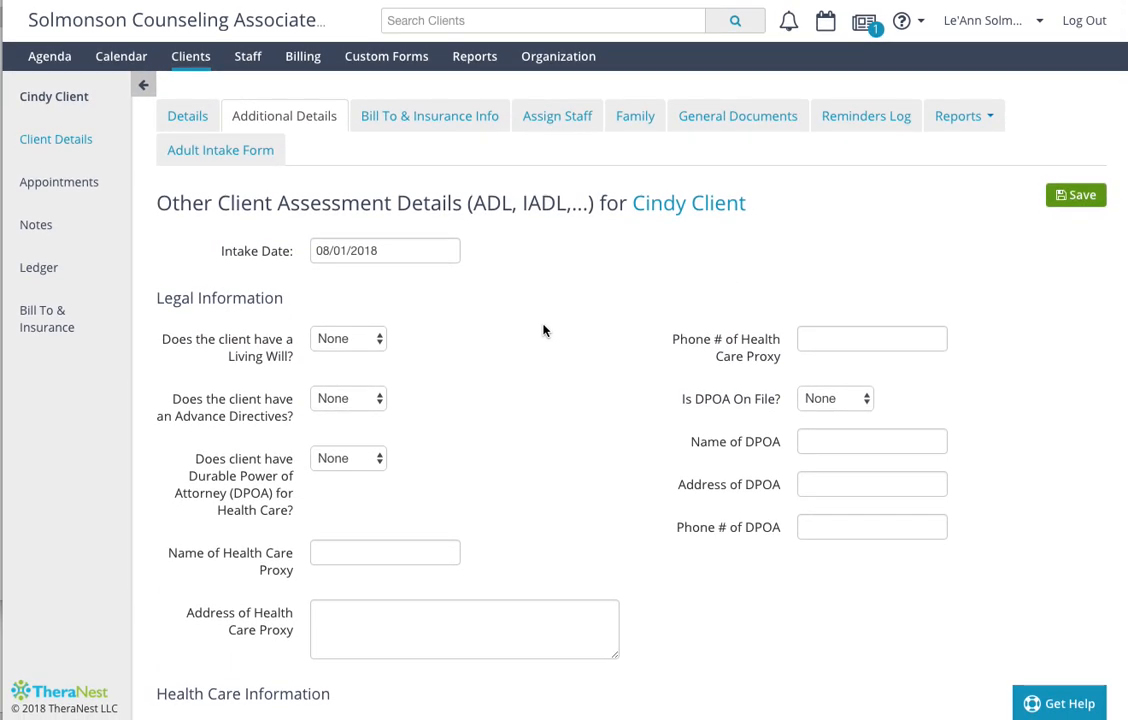
pyautogui.click(439, 118)
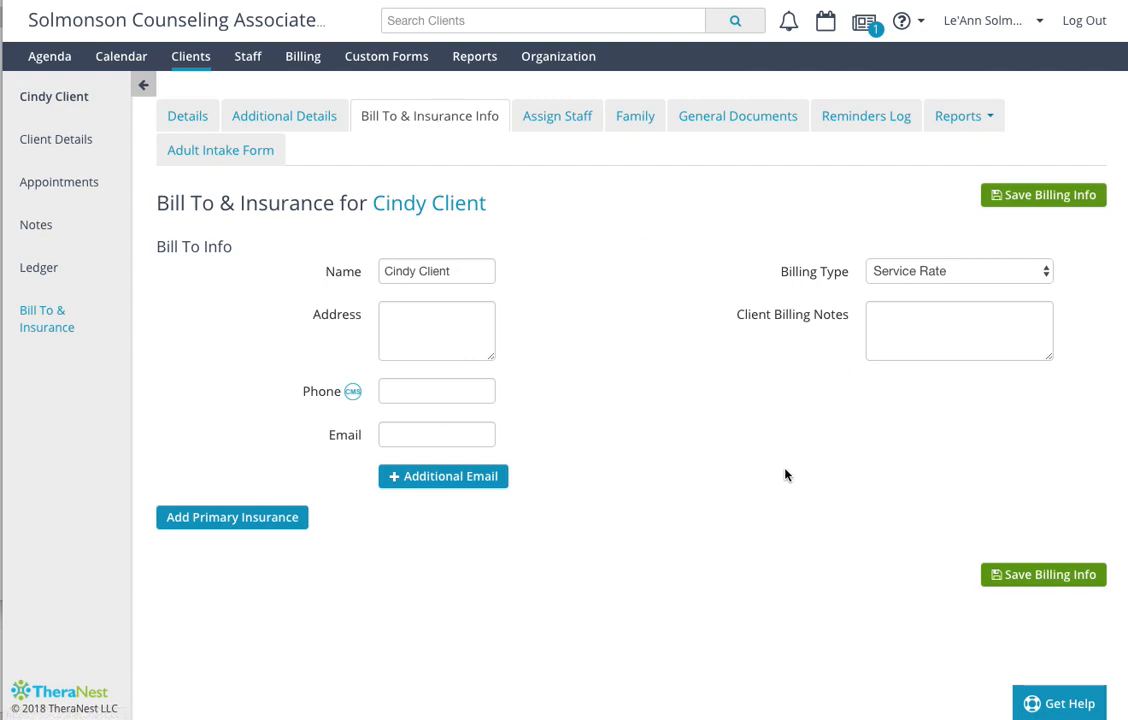
pyautogui.click(955, 276)
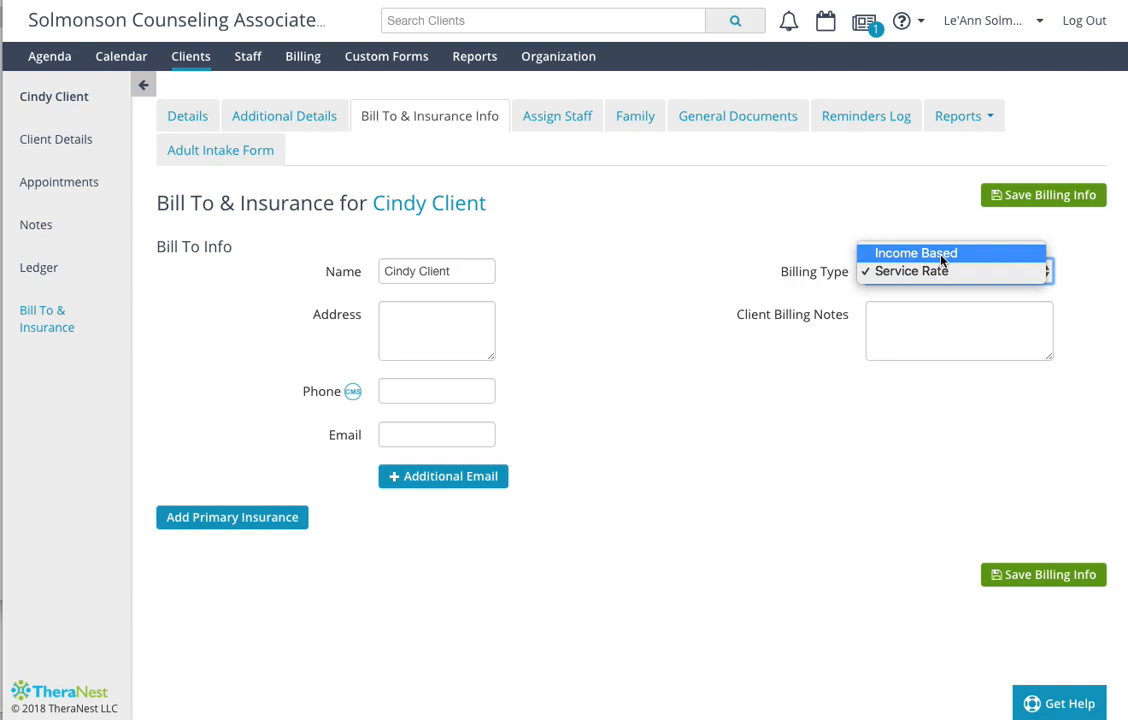
pyautogui.click(896, 275)
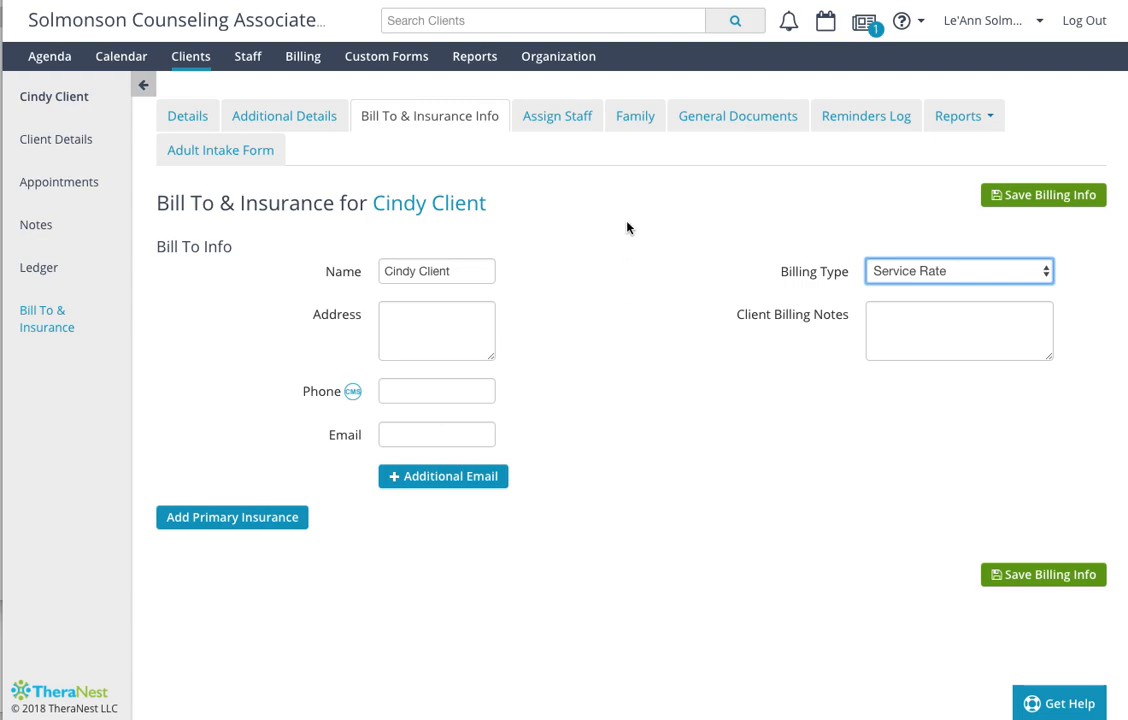
# - Check which staff members can be assigned to the client, and view the client's Family page
pyautogui.click(552, 122)
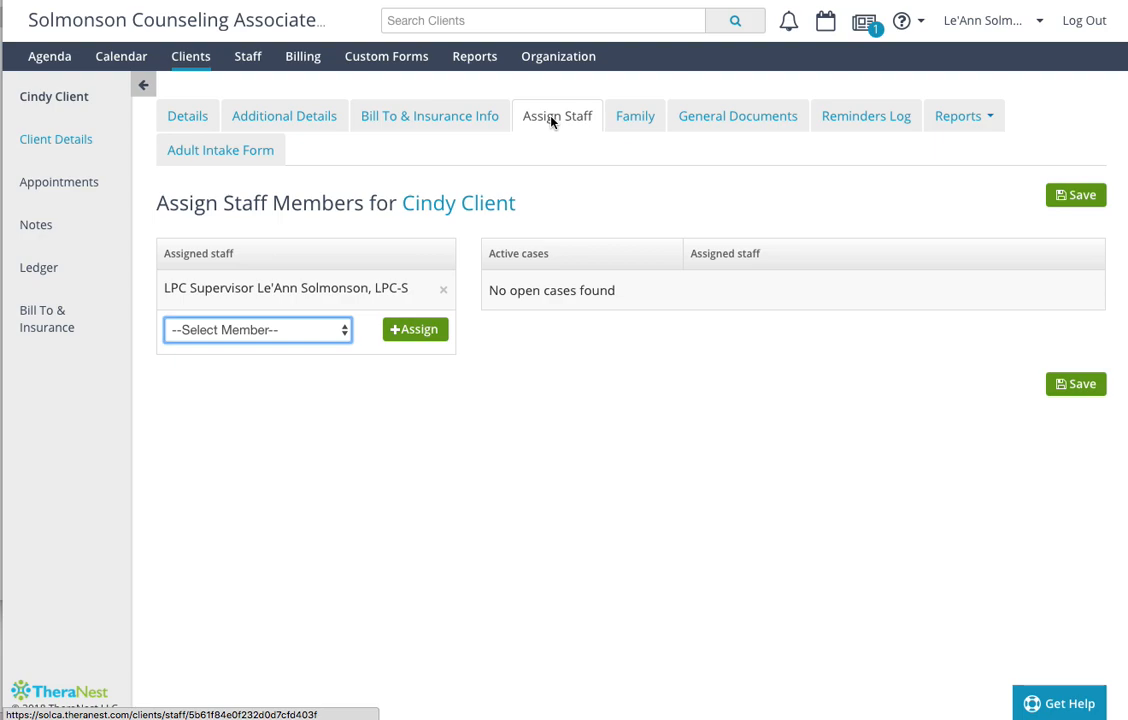
pyautogui.click(341, 337)
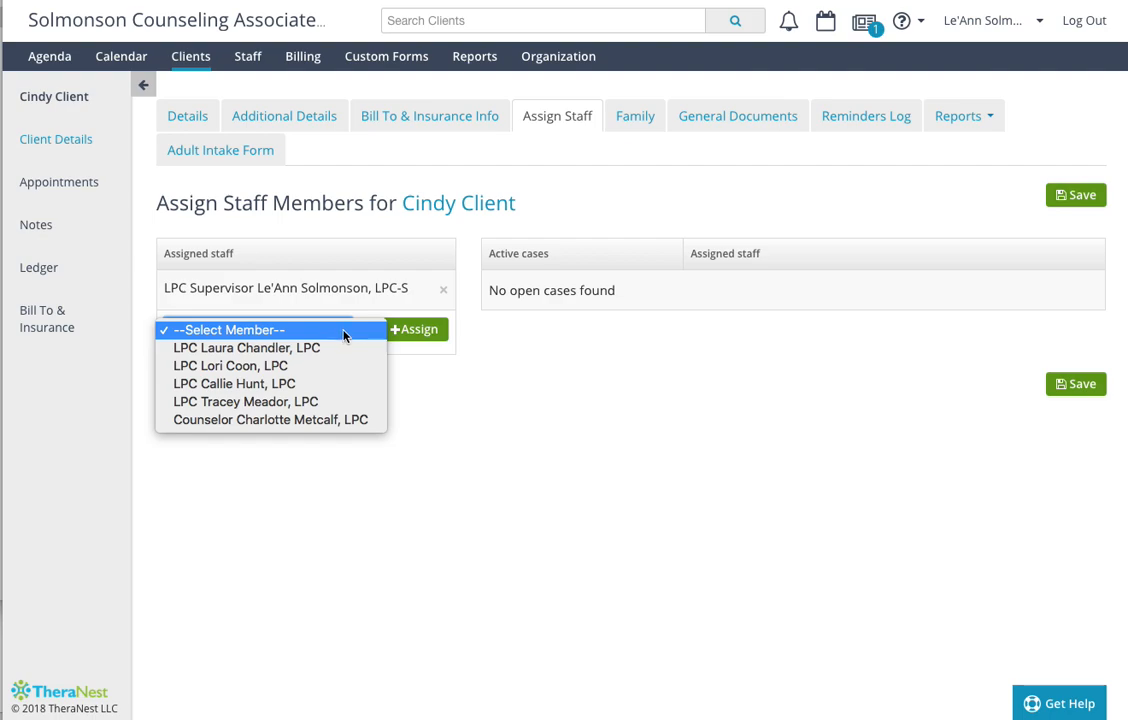
pyautogui.click(640, 123)
pyautogui.click(639, 122)
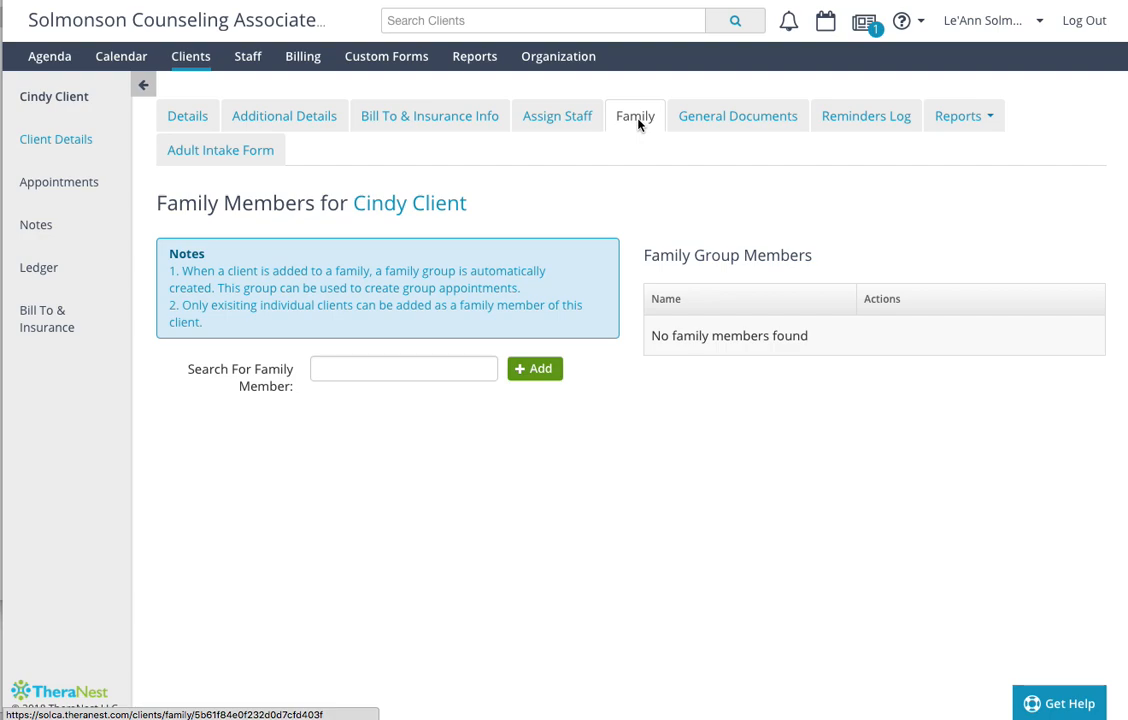
# - Review the client's General Documents, Reminders Log, available report types and Adult Intake Form
pyautogui.click(732, 121)
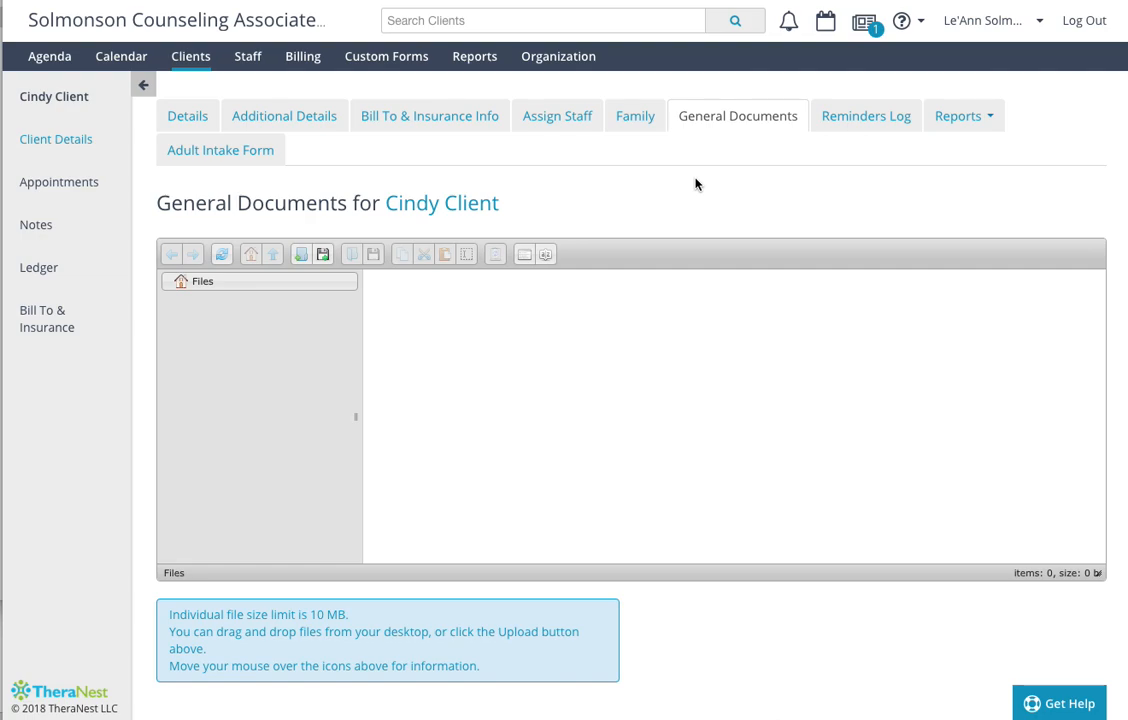
pyautogui.click(863, 121)
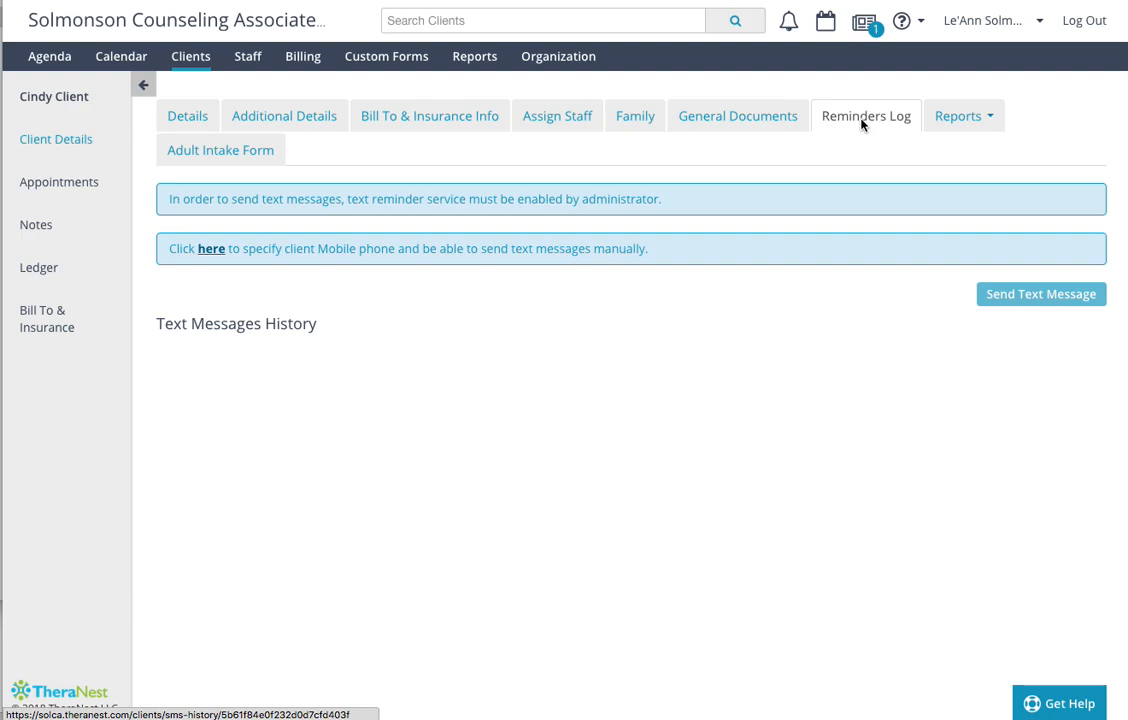
pyautogui.click(954, 124)
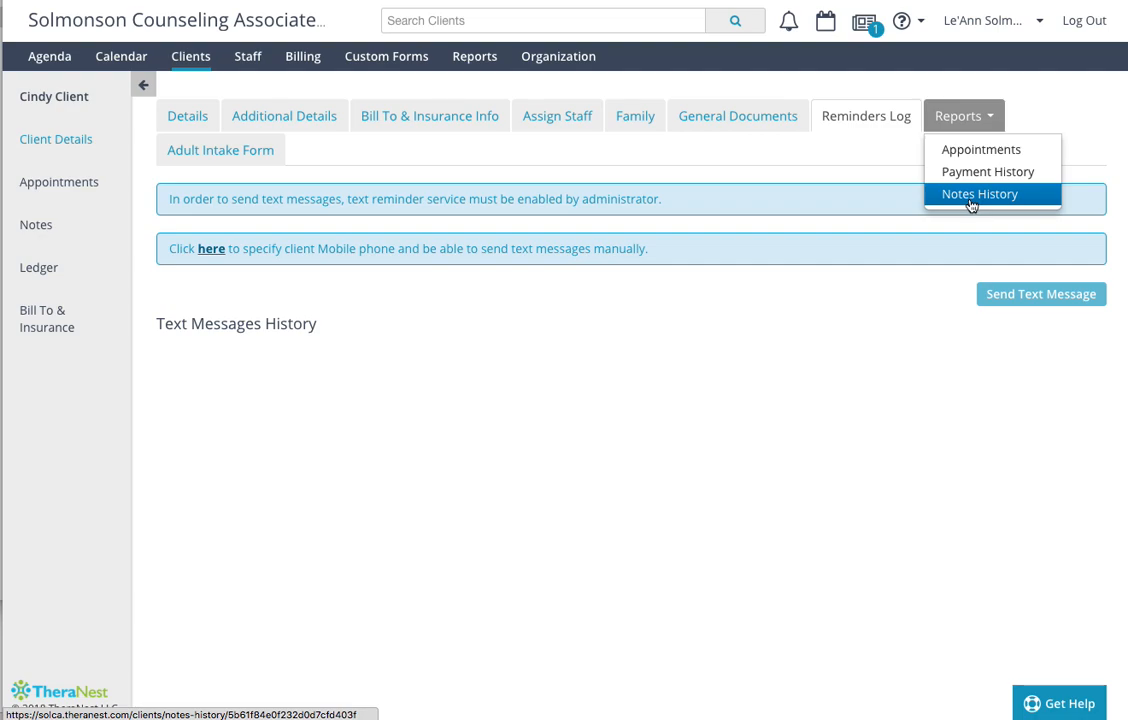
pyautogui.click(217, 152)
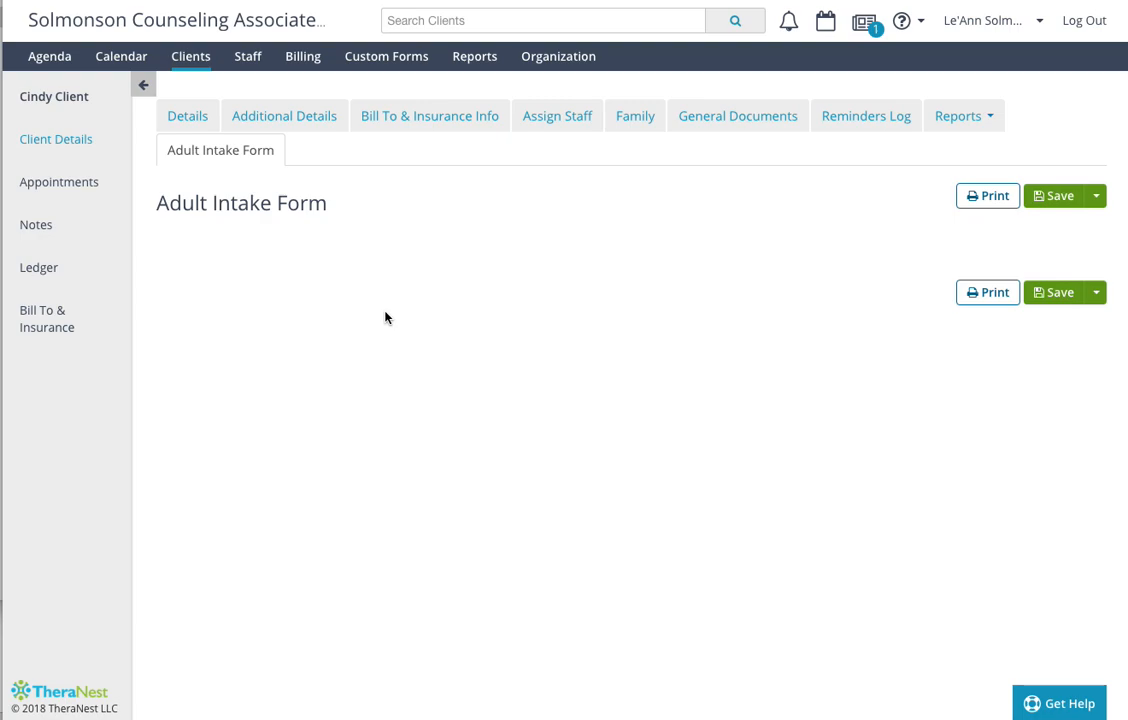
# - Start scheduling an appointment from the client's Details, with Therapy Intake Ph.D as the service type
pyautogui.click(201, 126)
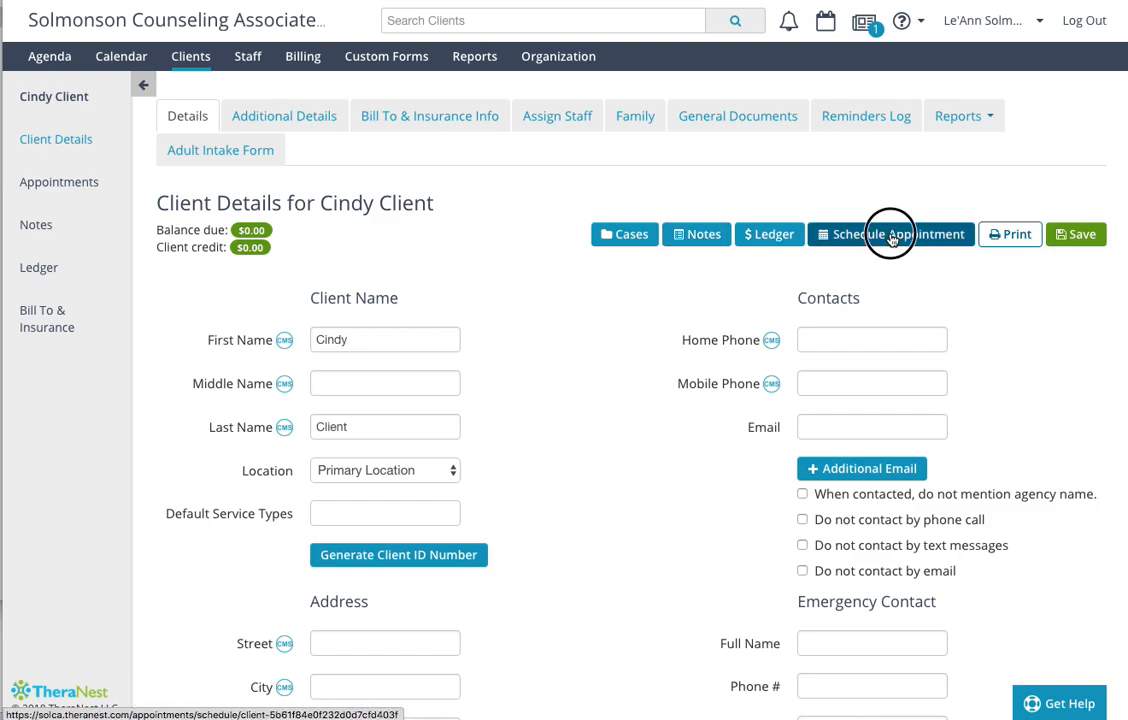
pyautogui.click(823, 243)
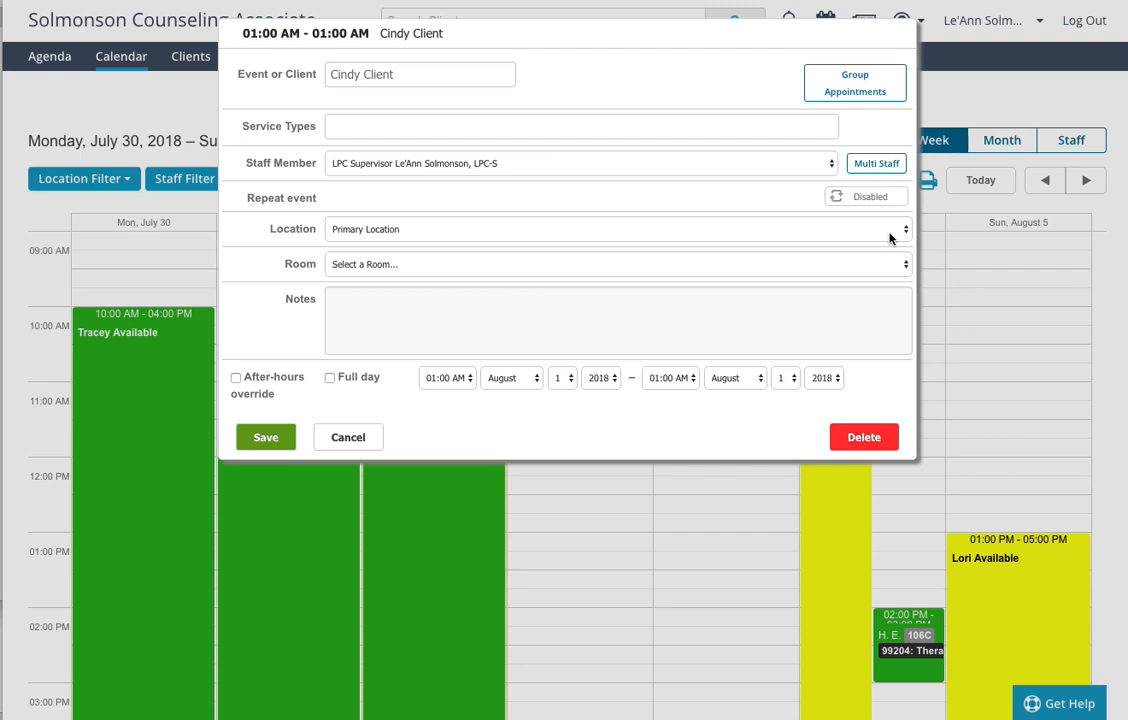
pyautogui.click(468, 126)
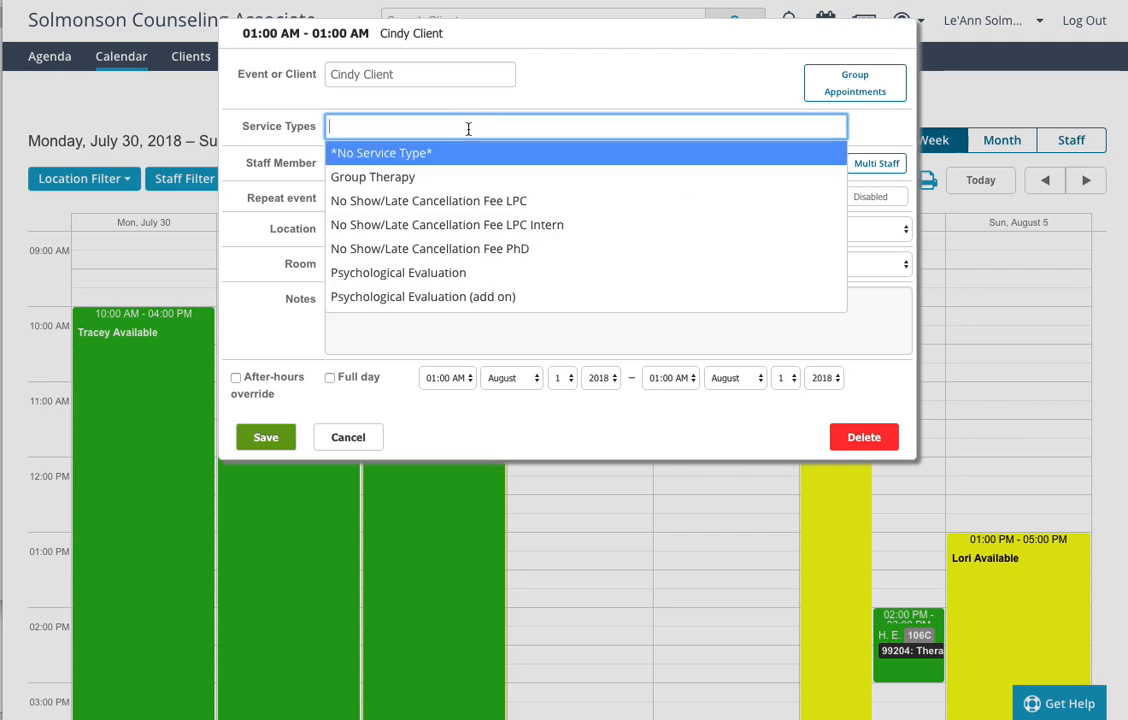
pyautogui.scroll(-2, 490, 195)
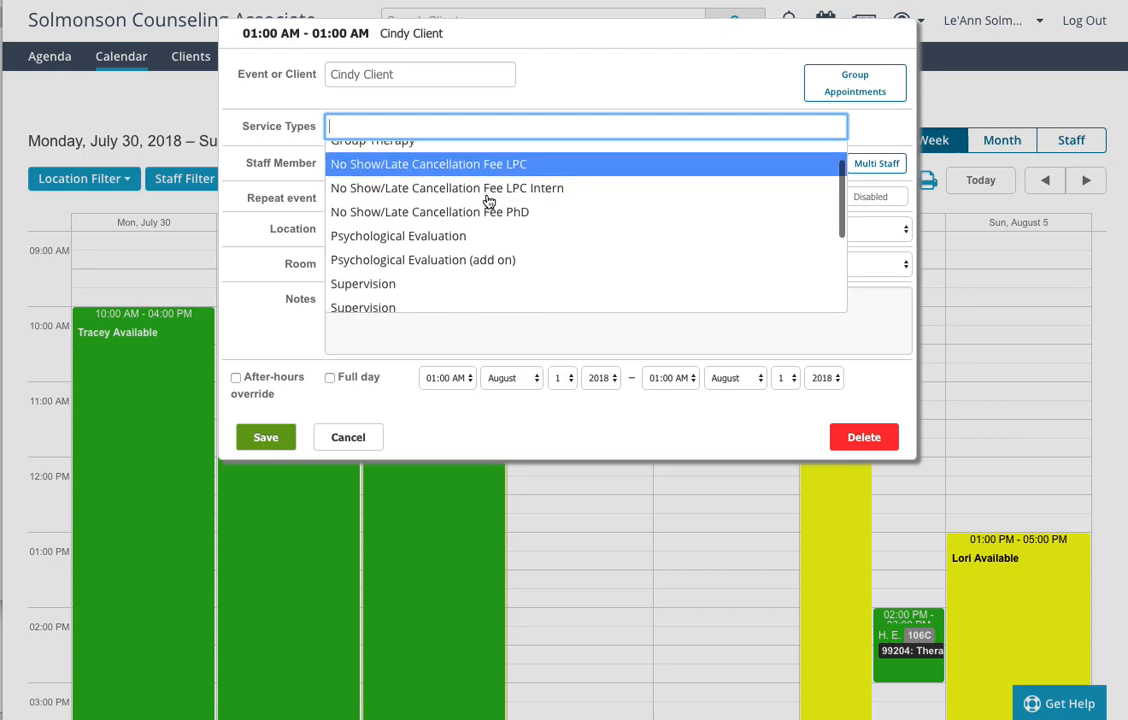
pyautogui.scroll(-1, 489, 202)
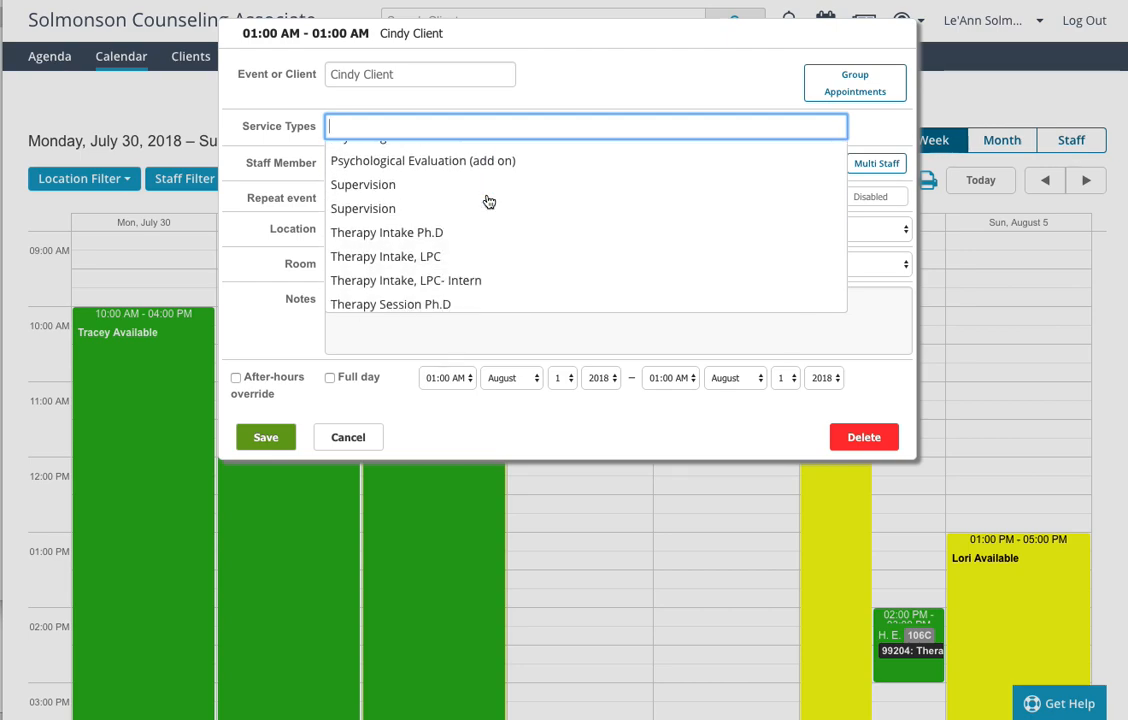
pyautogui.scroll(-1, 489, 202)
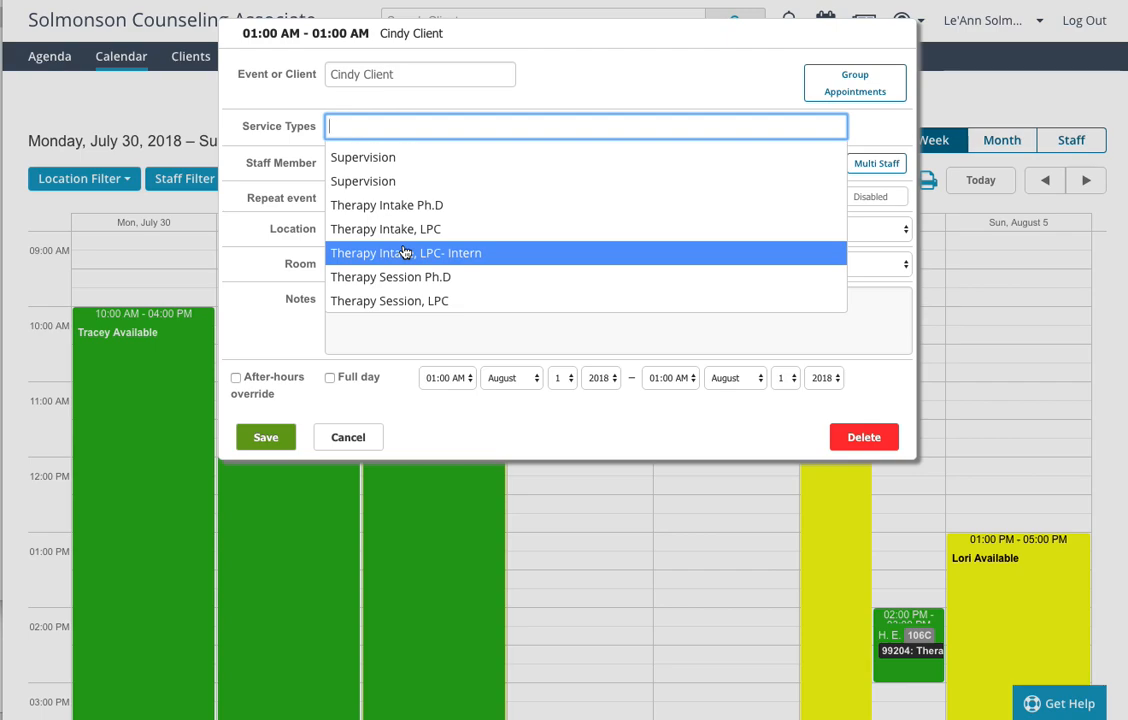
pyautogui.scroll(-1, 405, 252)
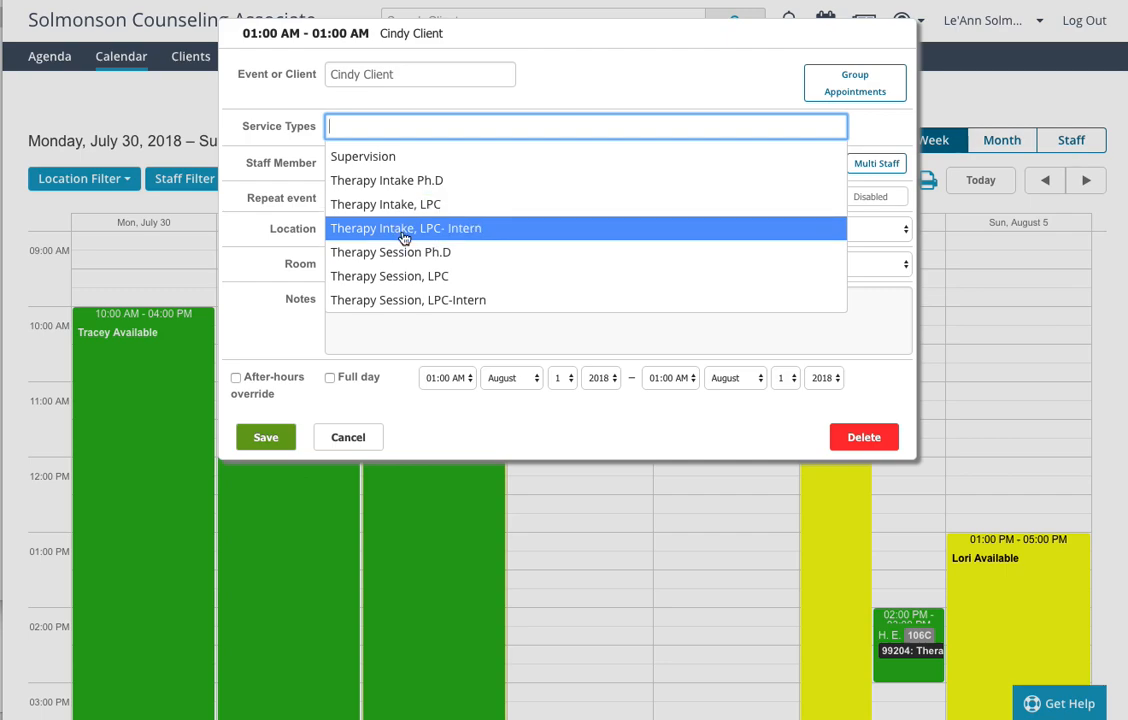
pyautogui.click(403, 181)
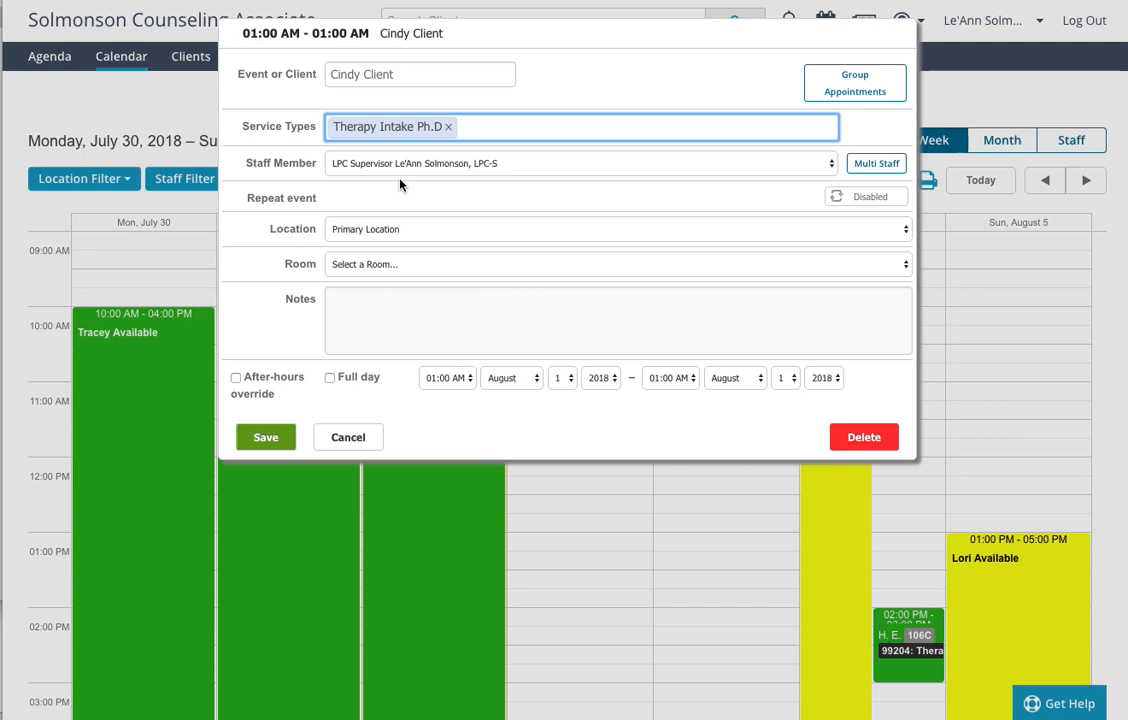
# - Set the appointment's start time to 06:00 PM and save the appointment
pyautogui.click(447, 380)
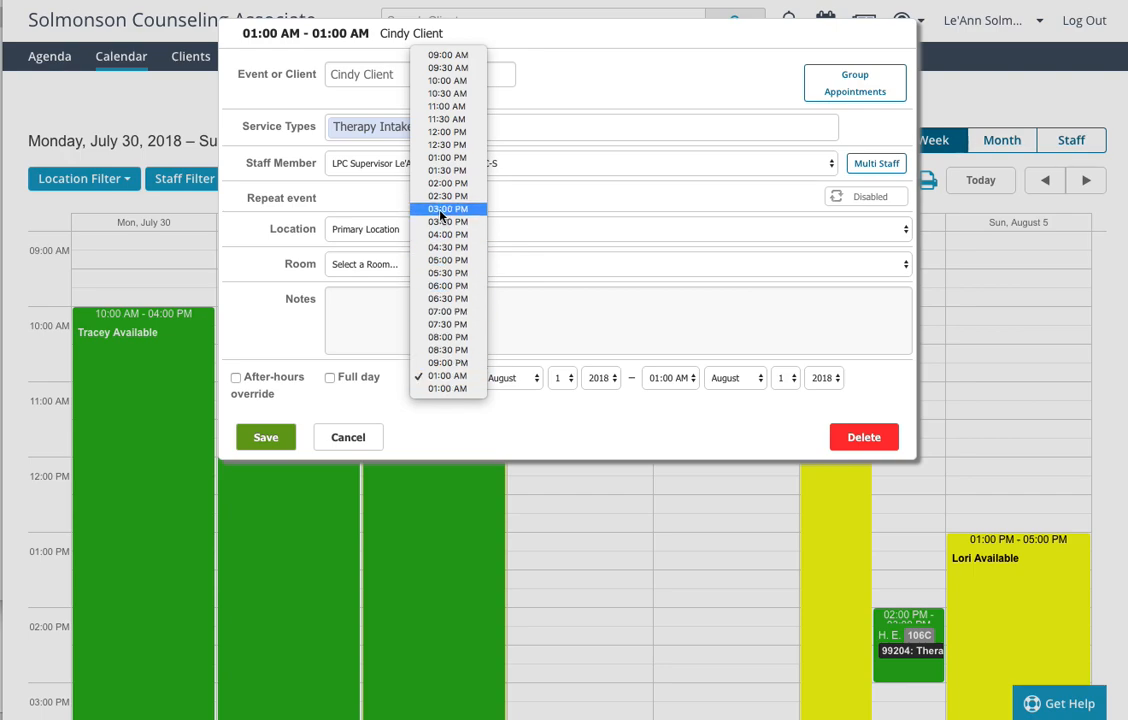
pyautogui.click(447, 288)
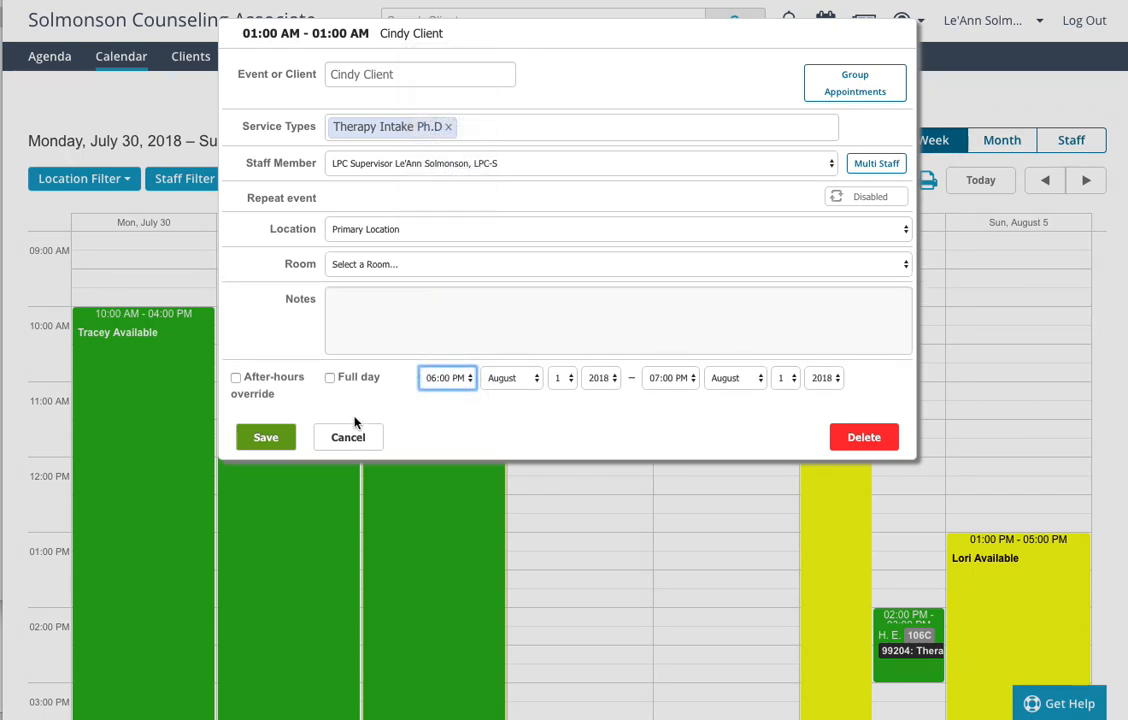
pyautogui.click(265, 439)
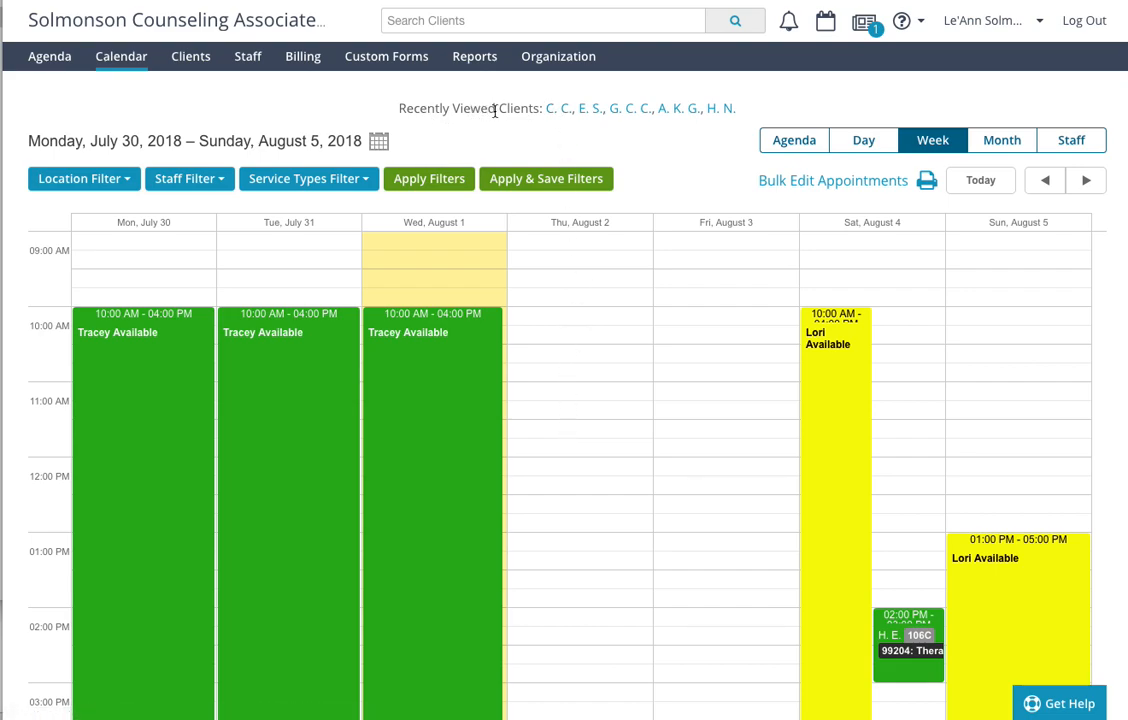
# - Reopen the 06:00 PM appointment from the client's appointment list, assign room 106C and save it
pyautogui.click(558, 110)
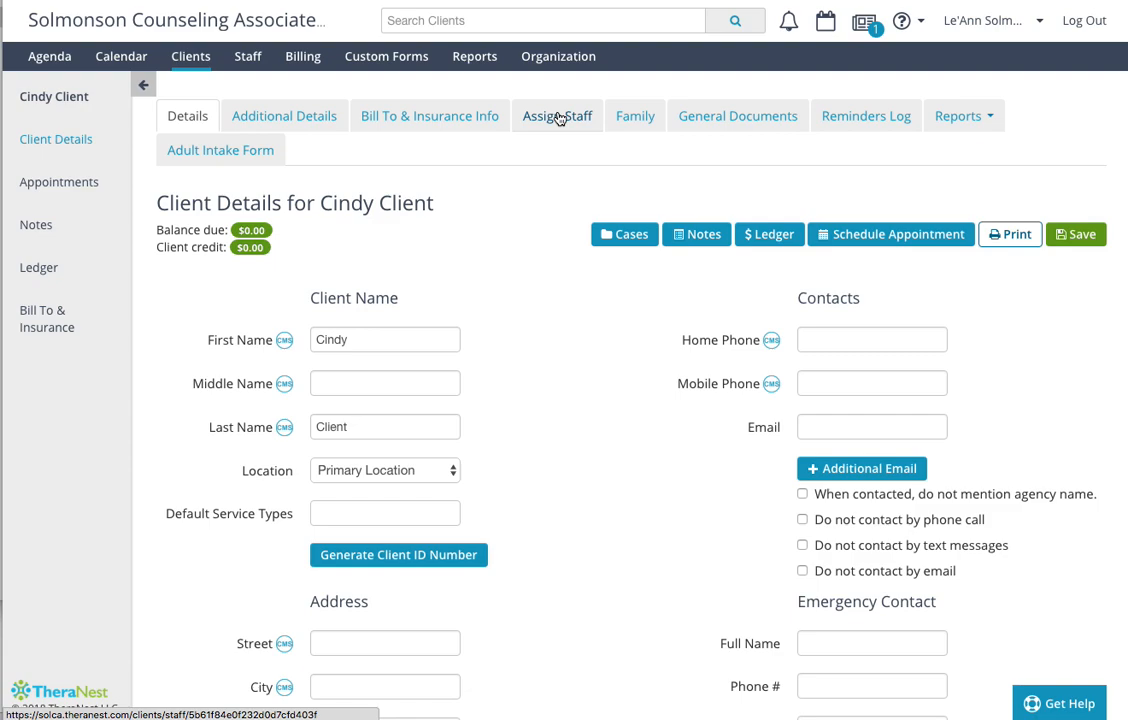
pyautogui.click(66, 186)
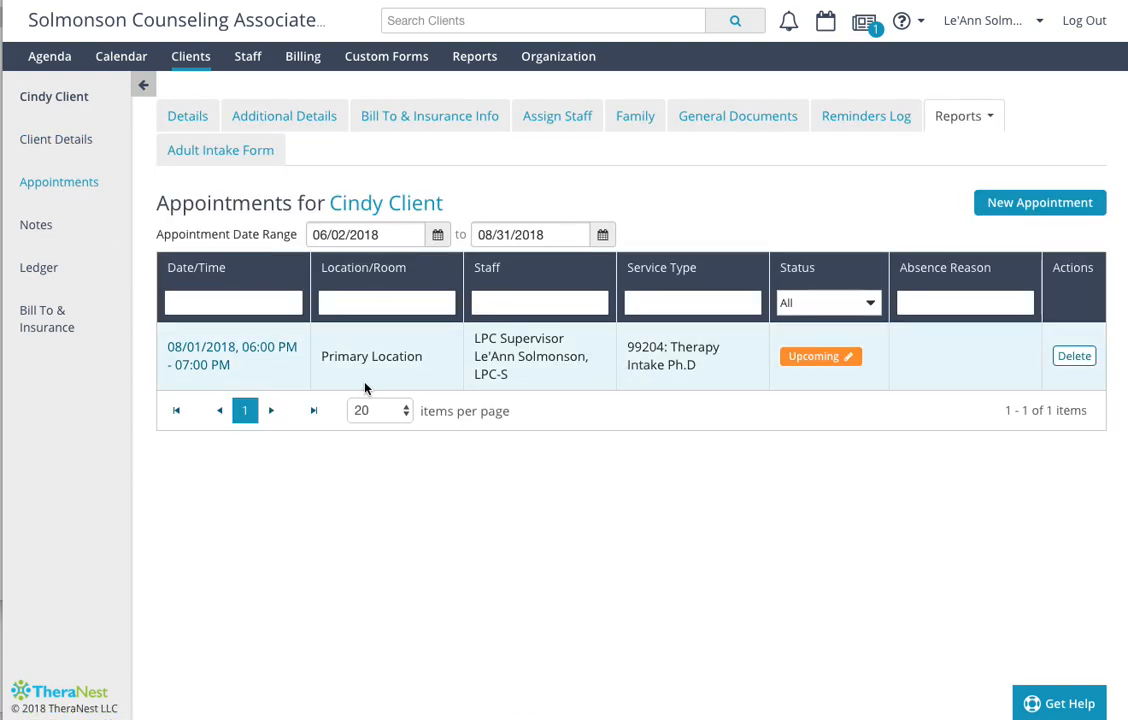
pyautogui.click(255, 356)
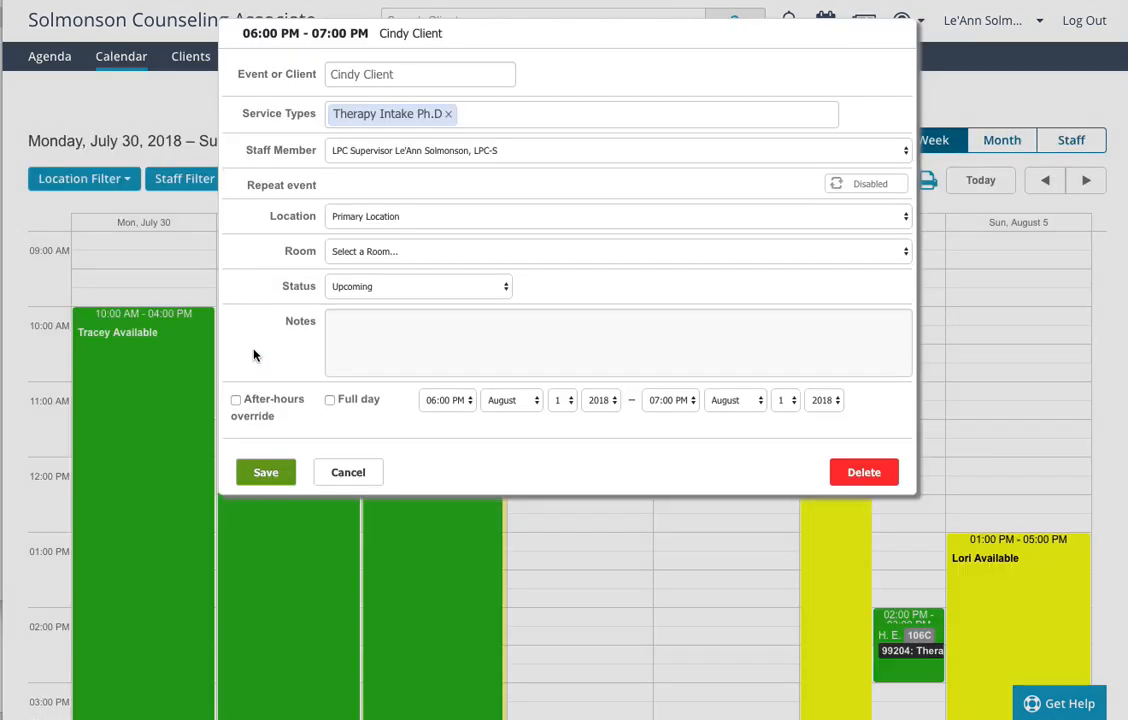
pyautogui.click(455, 253)
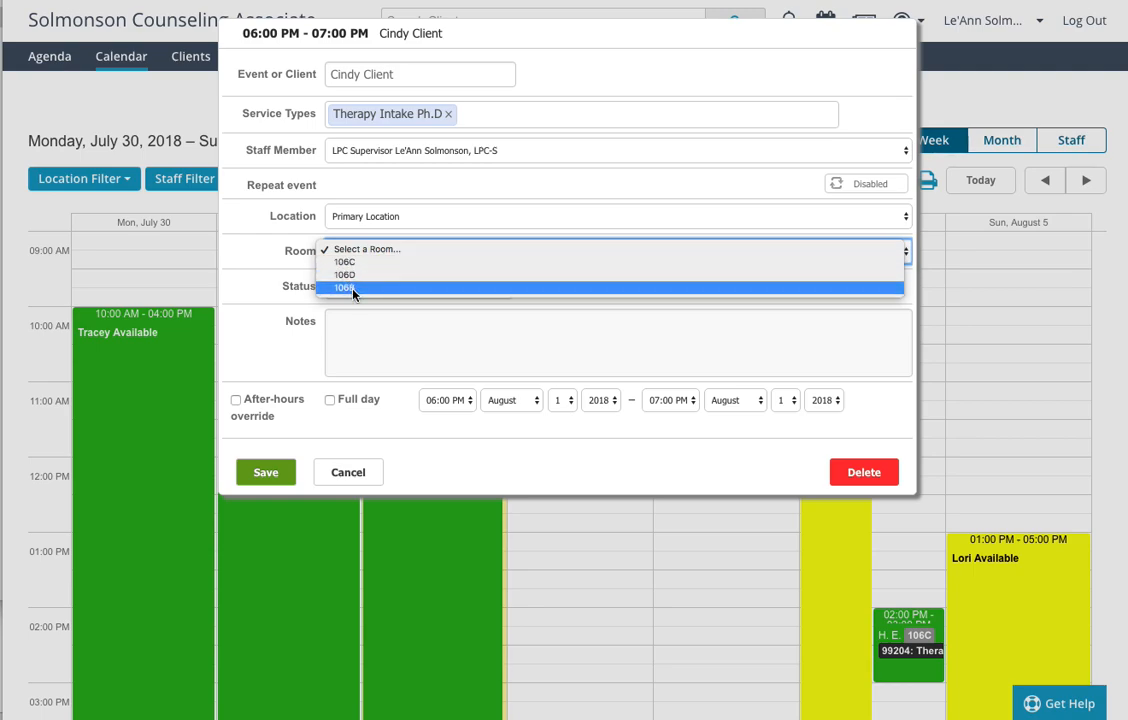
pyautogui.click(356, 263)
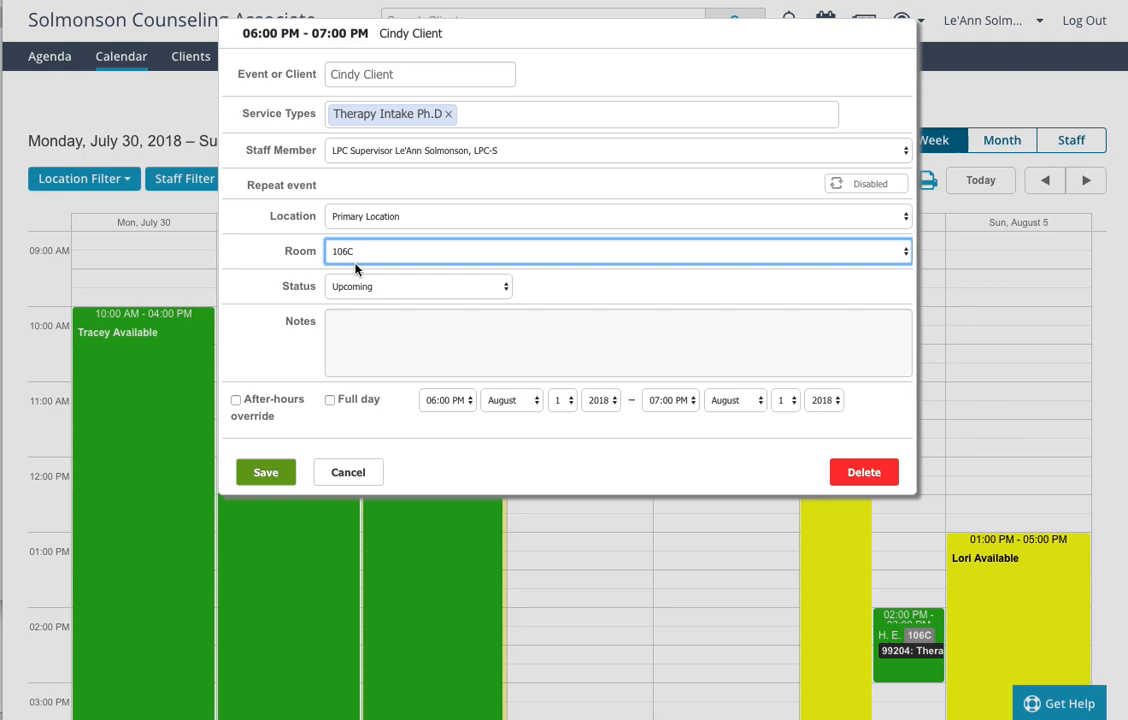
pyautogui.click(265, 474)
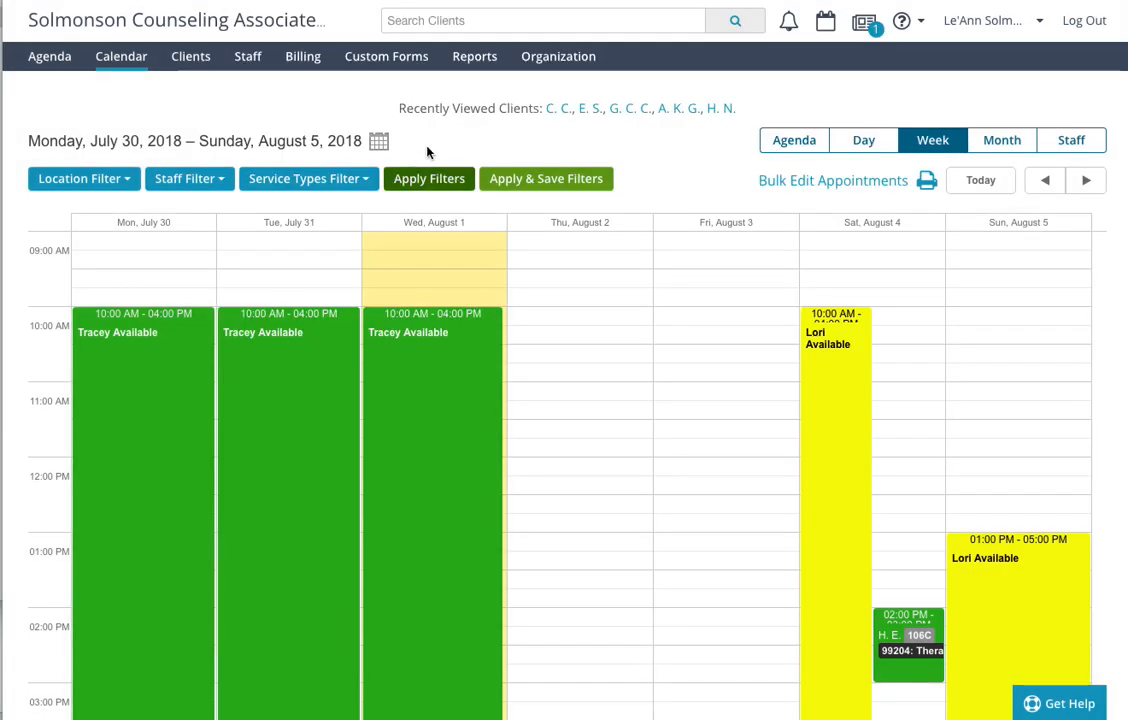
# - Check the room in the client's appointment list, and return to the client's Details
pyautogui.click(557, 110)
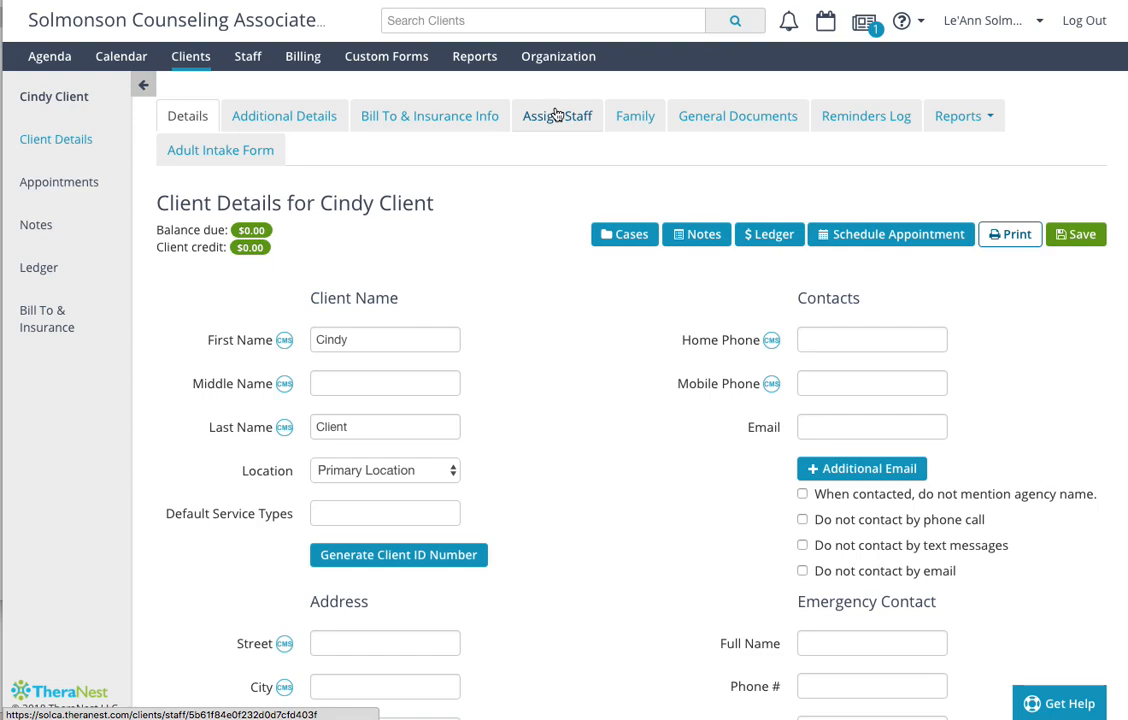
pyautogui.click(62, 184)
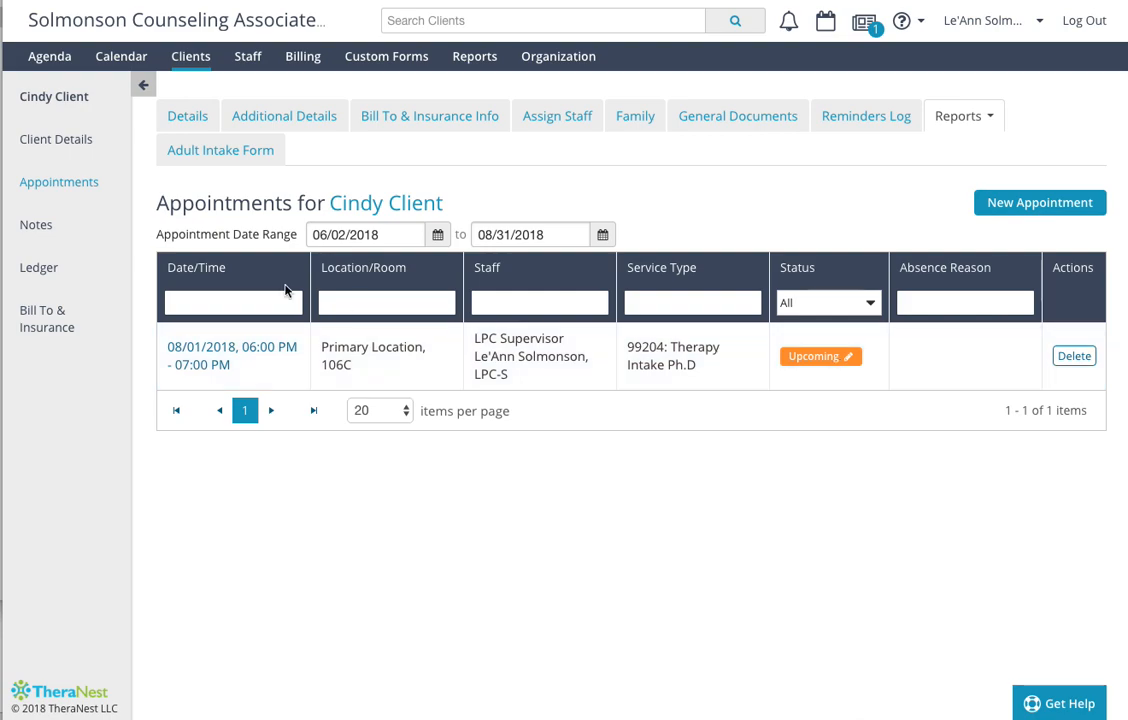
pyautogui.click(57, 96)
pyautogui.click(192, 117)
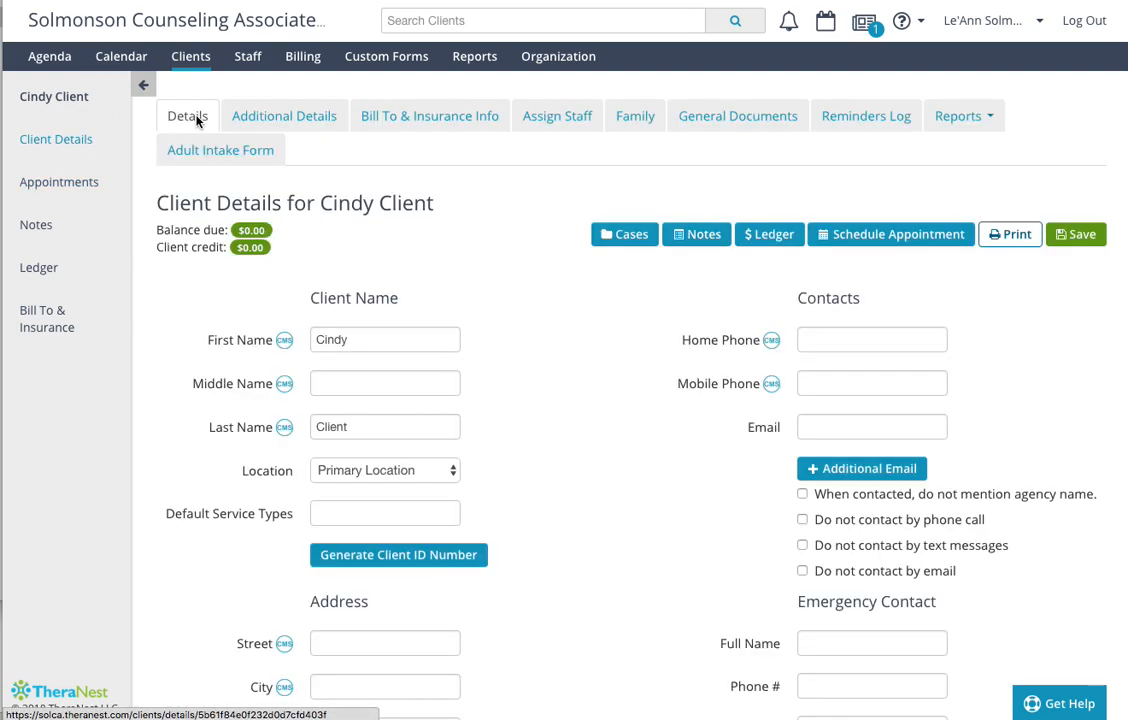
# - Open the client's Notes to start a case, and review its Initial Assessment & Diagnostic Codes and Case Info
pyautogui.click(40, 229)
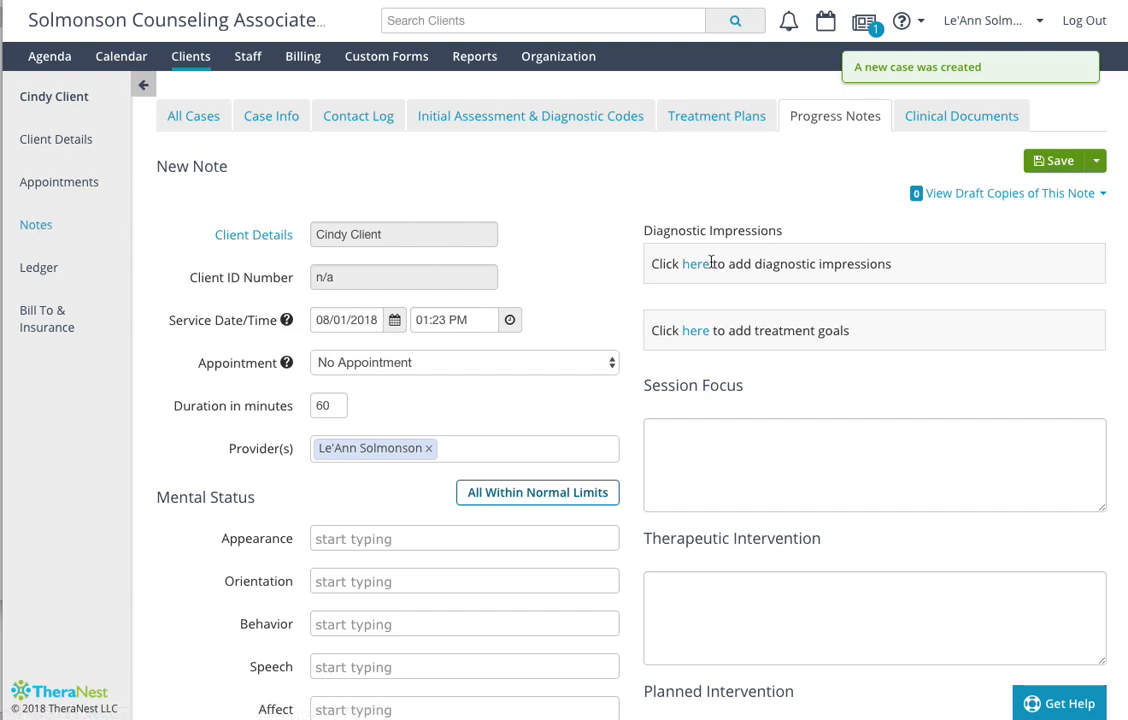
pyautogui.click(555, 120)
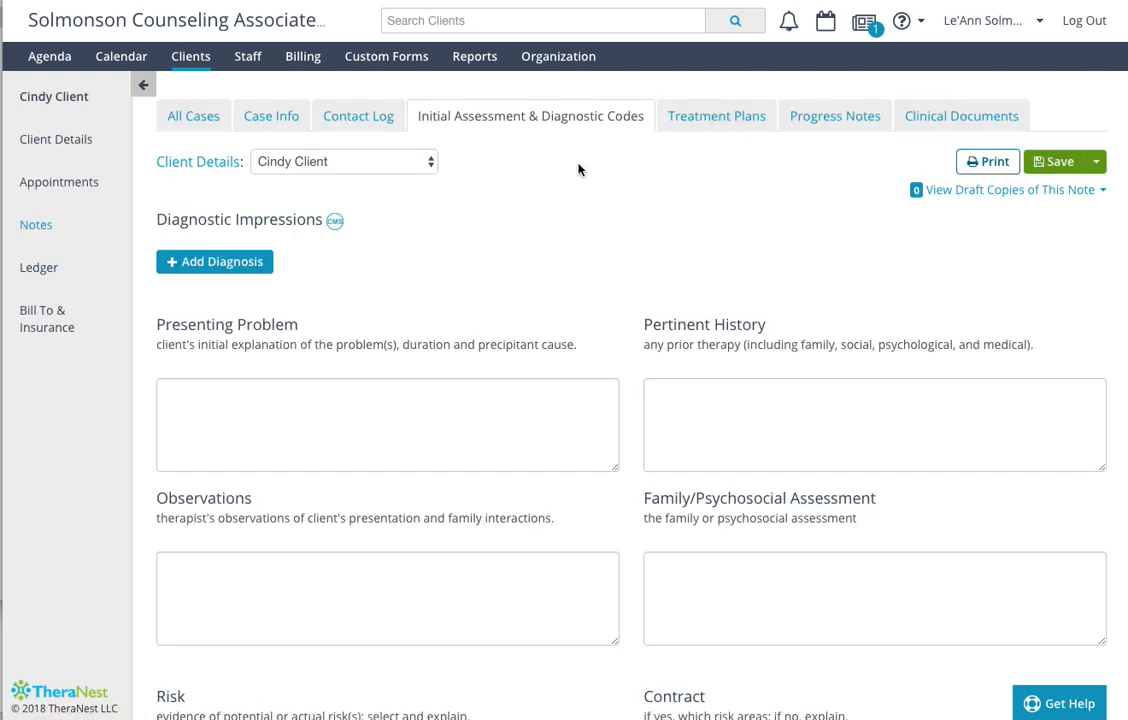
pyautogui.click(294, 121)
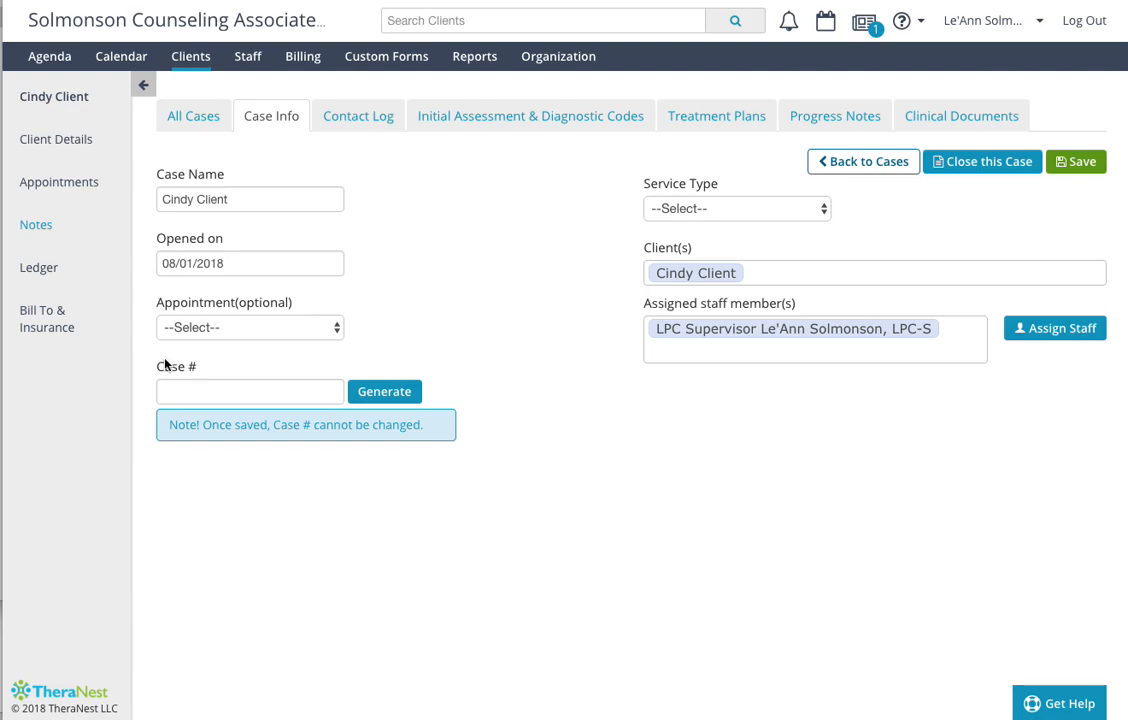
# - Review the client's list of open and closed cases, and return to the Client Details
pyautogui.click(195, 116)
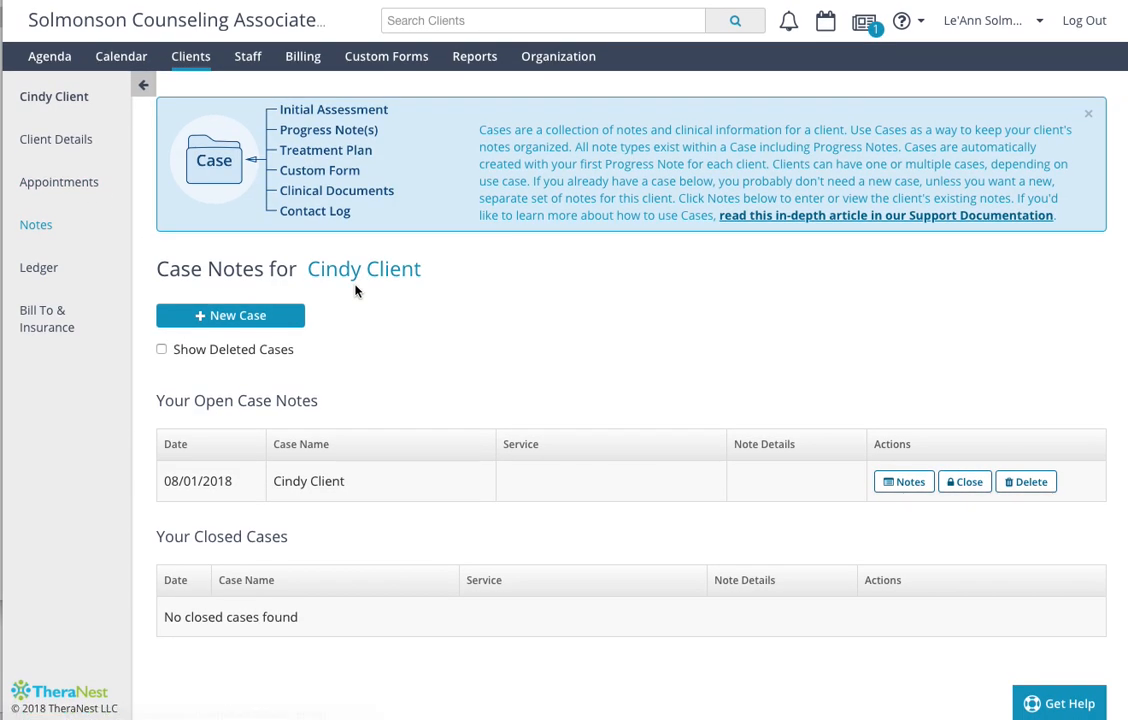
pyautogui.click(143, 87)
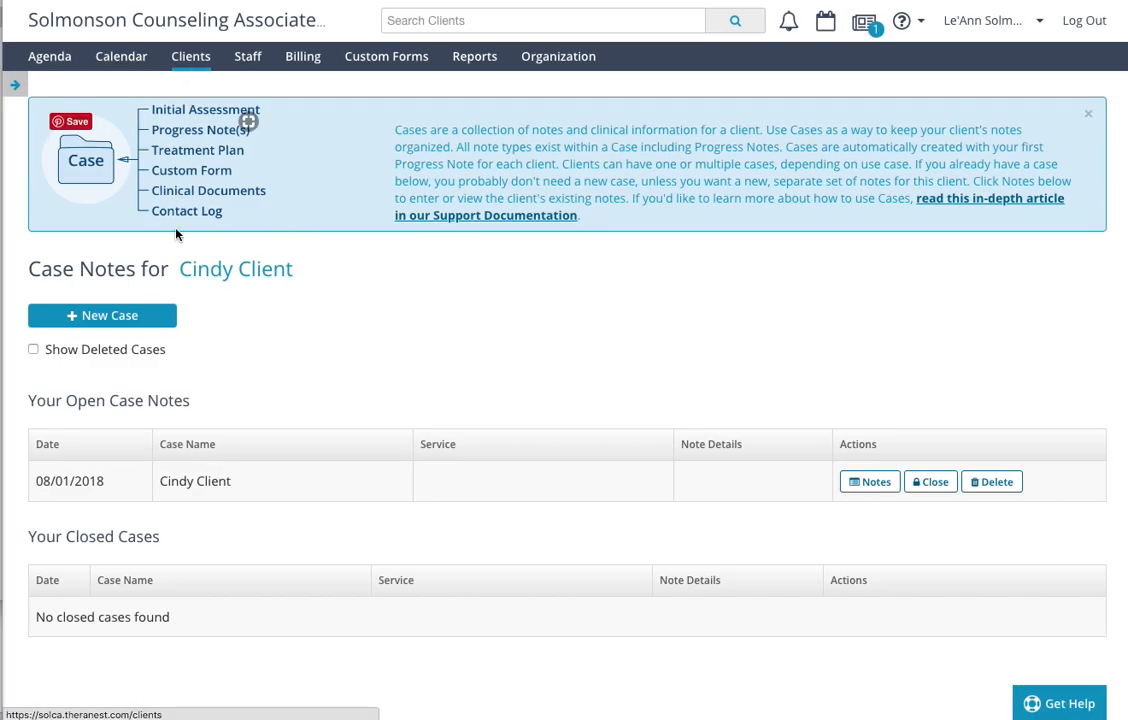
pyautogui.click(255, 271)
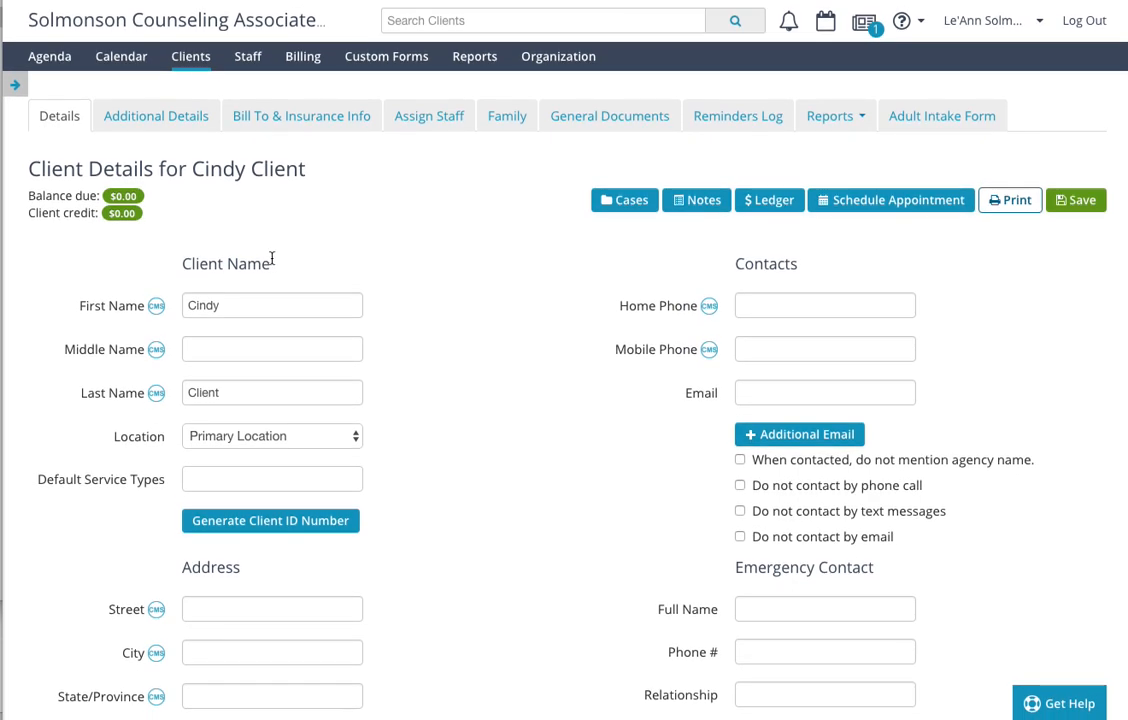
# - Open a new progress note for the client and link it to the 06:00 PM - 07:00 PM Therapy Intake Ph.D appointment
pyautogui.click(15, 90)
pyautogui.click(45, 230)
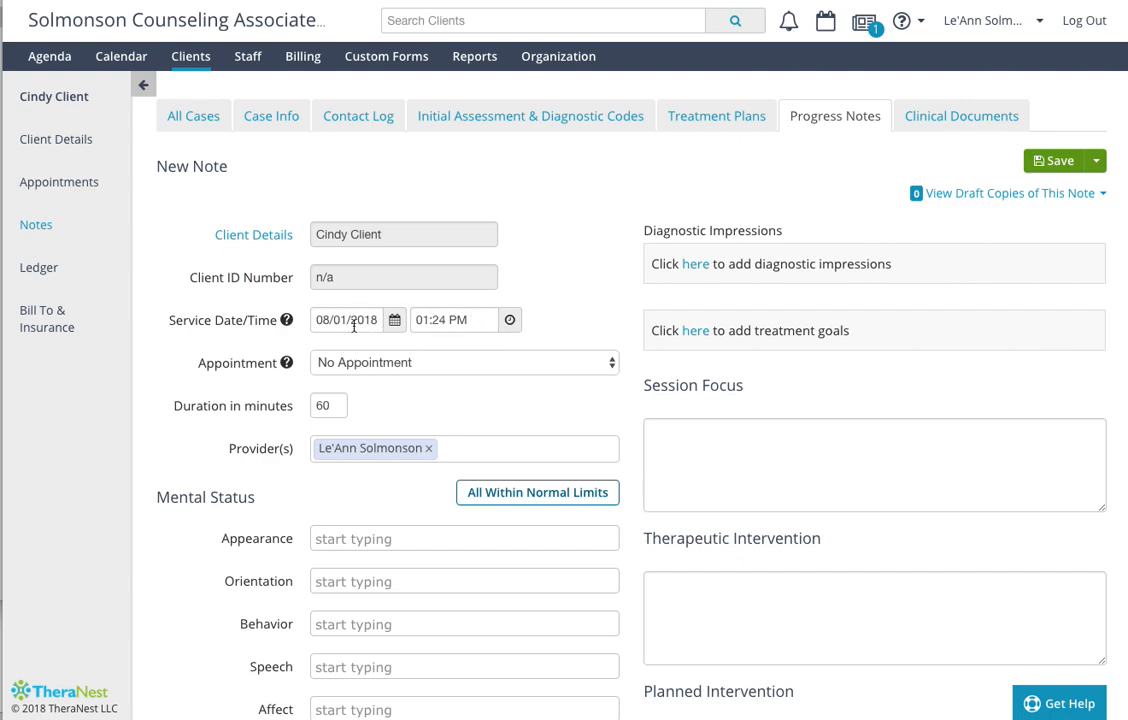
pyautogui.click(473, 366)
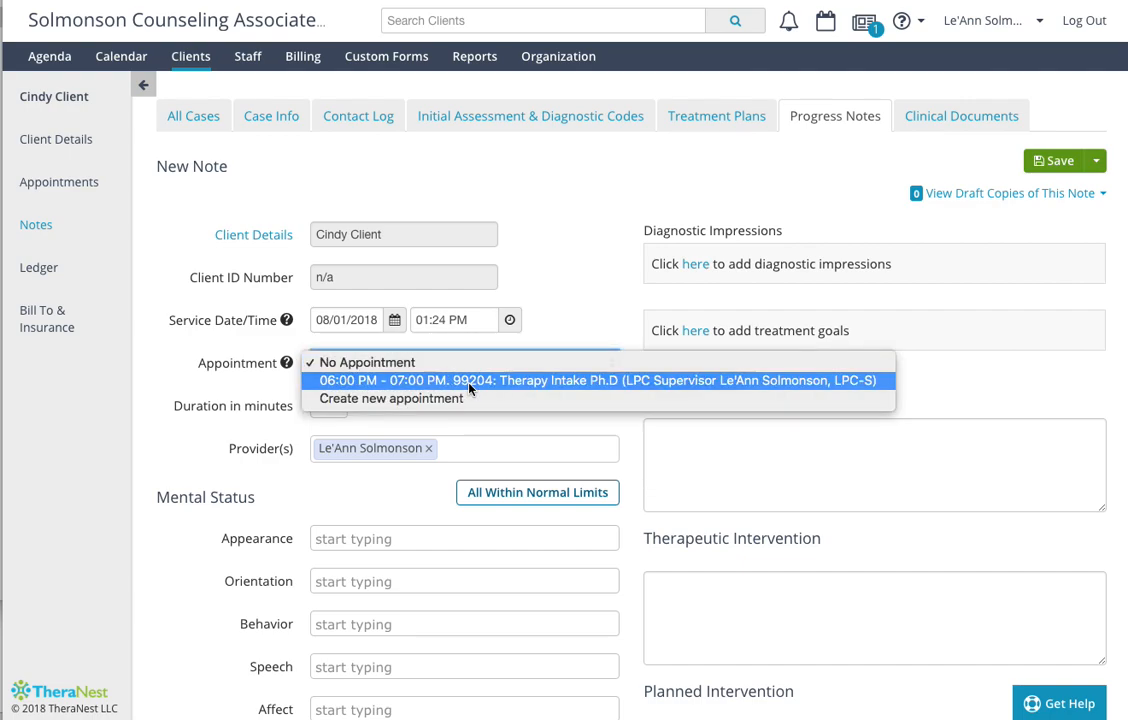
pyautogui.click(470, 381)
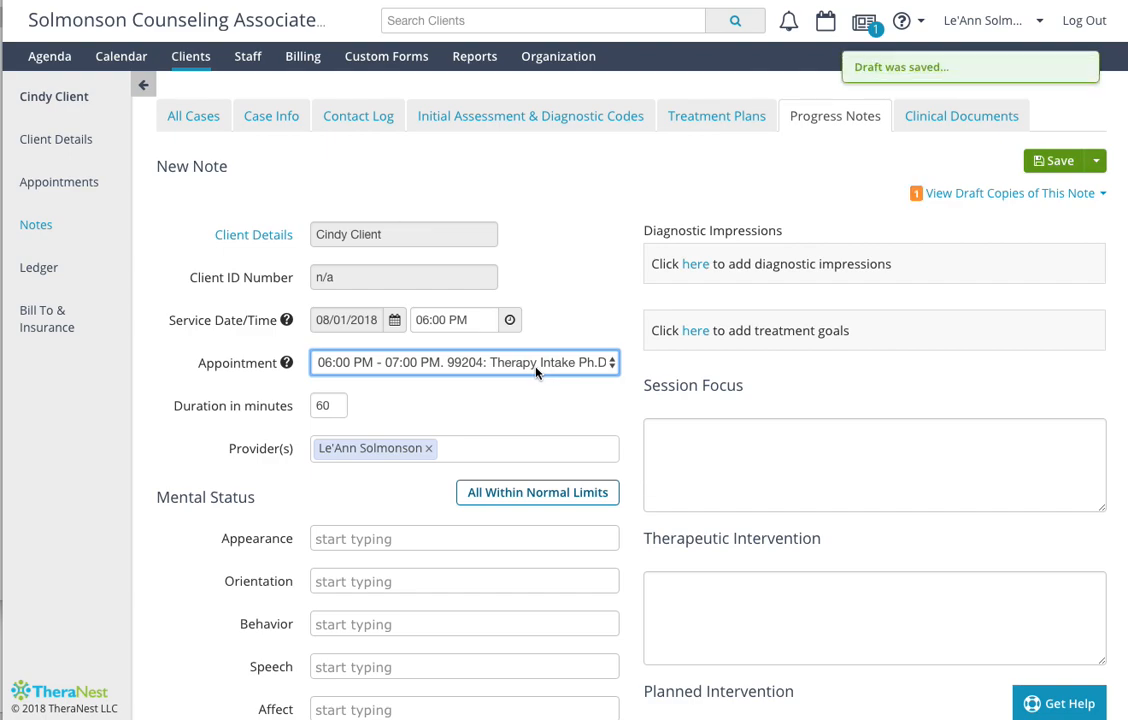
# - Mark every Mental Status item in the progress note as within normal limits
pyautogui.scroll(-3, 536, 372)
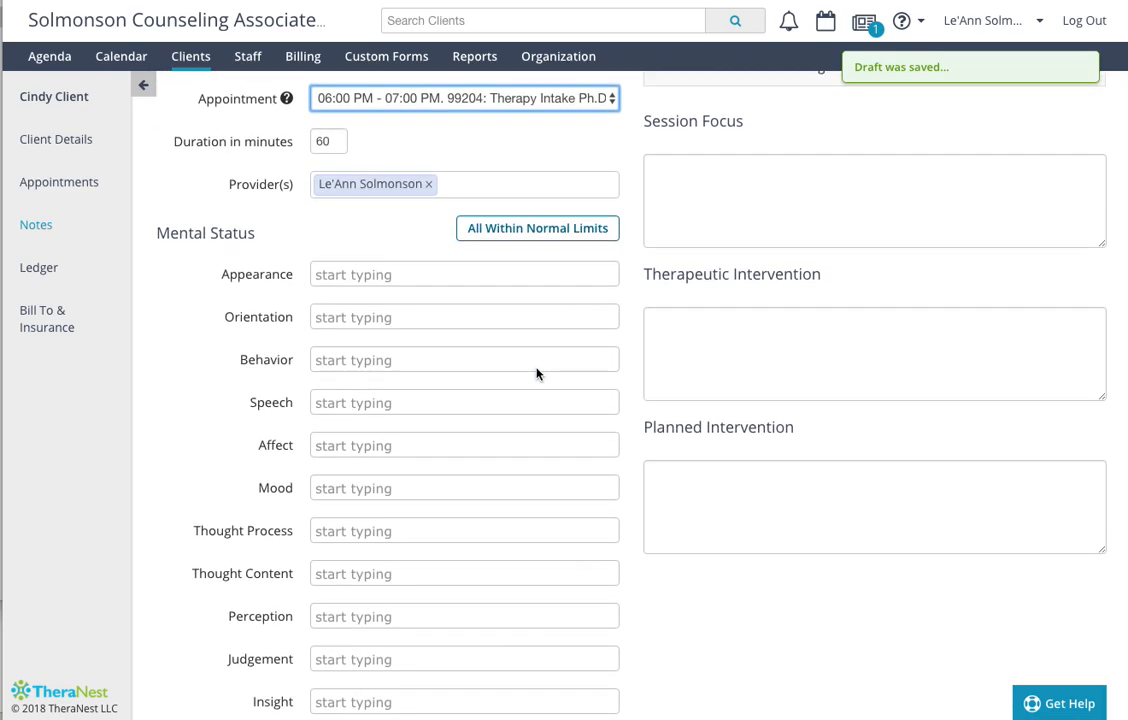
pyautogui.scroll(-2, 536, 373)
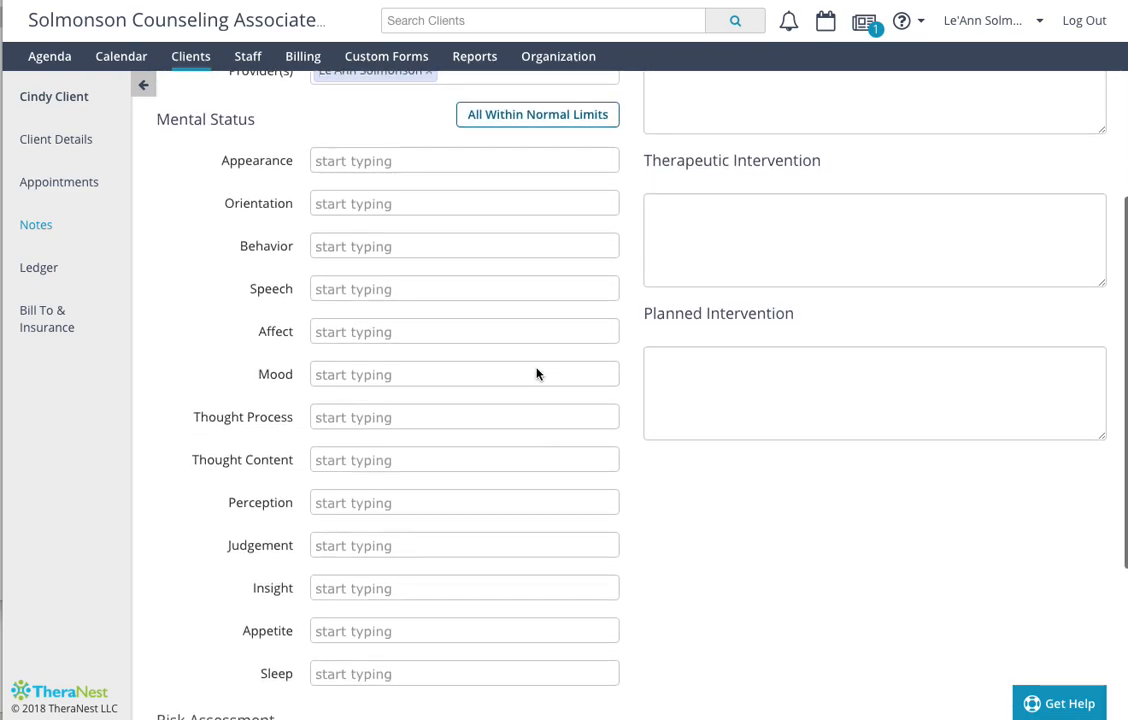
pyautogui.scroll(-1, 536, 373)
pyautogui.scroll(1, 536, 373)
pyautogui.scroll(2, 536, 373)
pyautogui.click(549, 291)
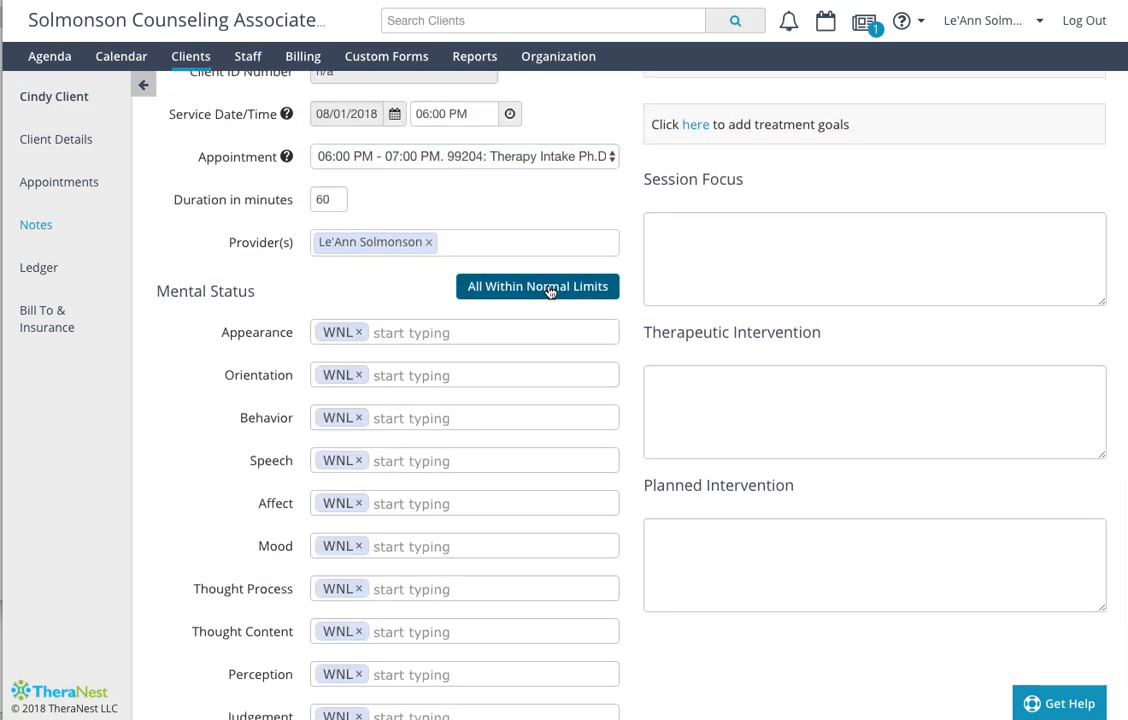
# - Add the custom entry "disheveled" to Appearance in the note's Mental Status
pyautogui.scroll(-1, 415, 415)
pyautogui.scroll(-3, 415, 410)
pyautogui.scroll(1, 415, 410)
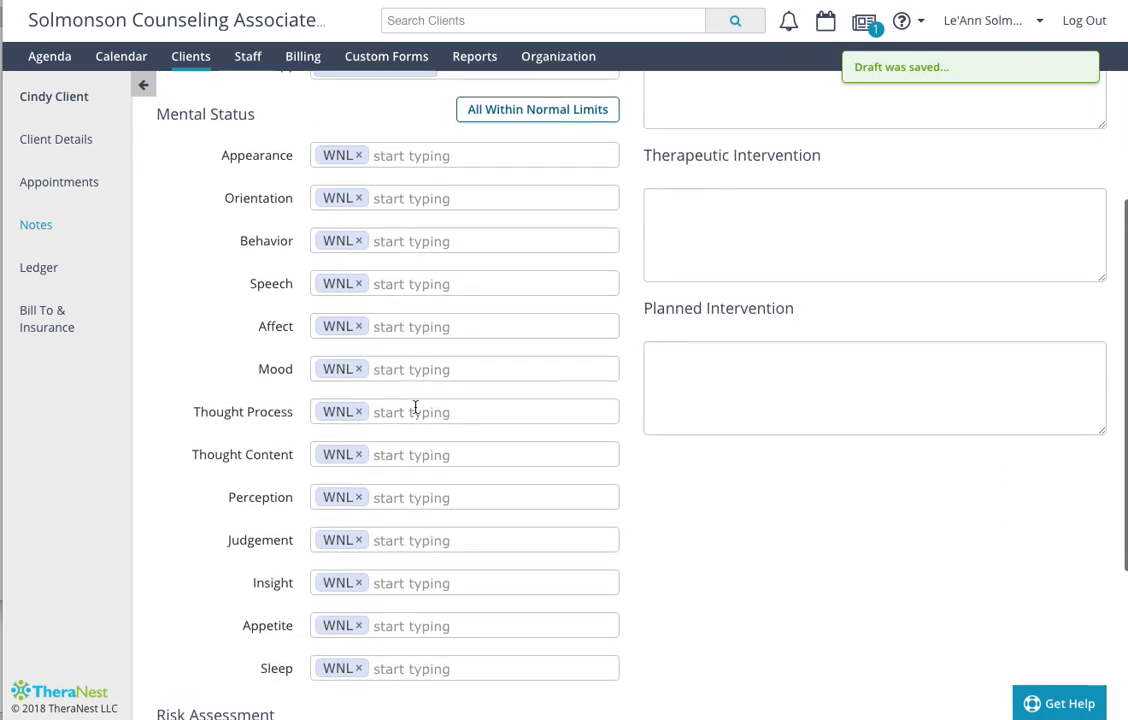
pyautogui.scroll(1, 415, 407)
pyautogui.click(431, 219)
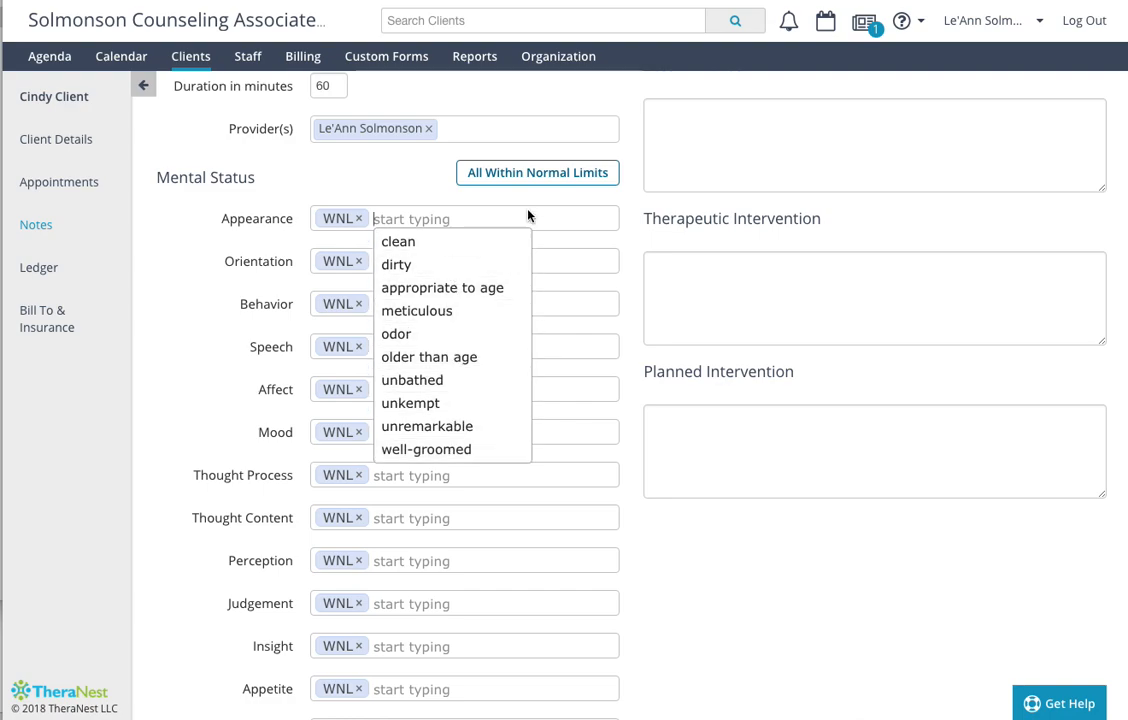
pyautogui.write('dishe')
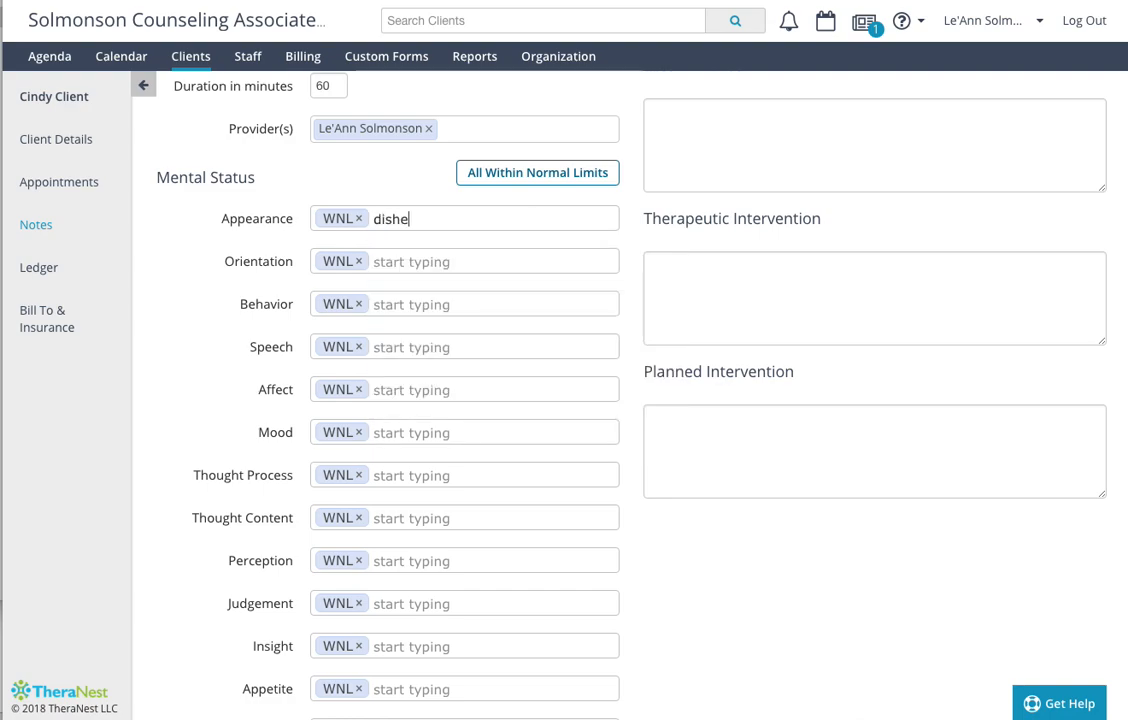
pyautogui.write('veled')
pyautogui.press('Return')
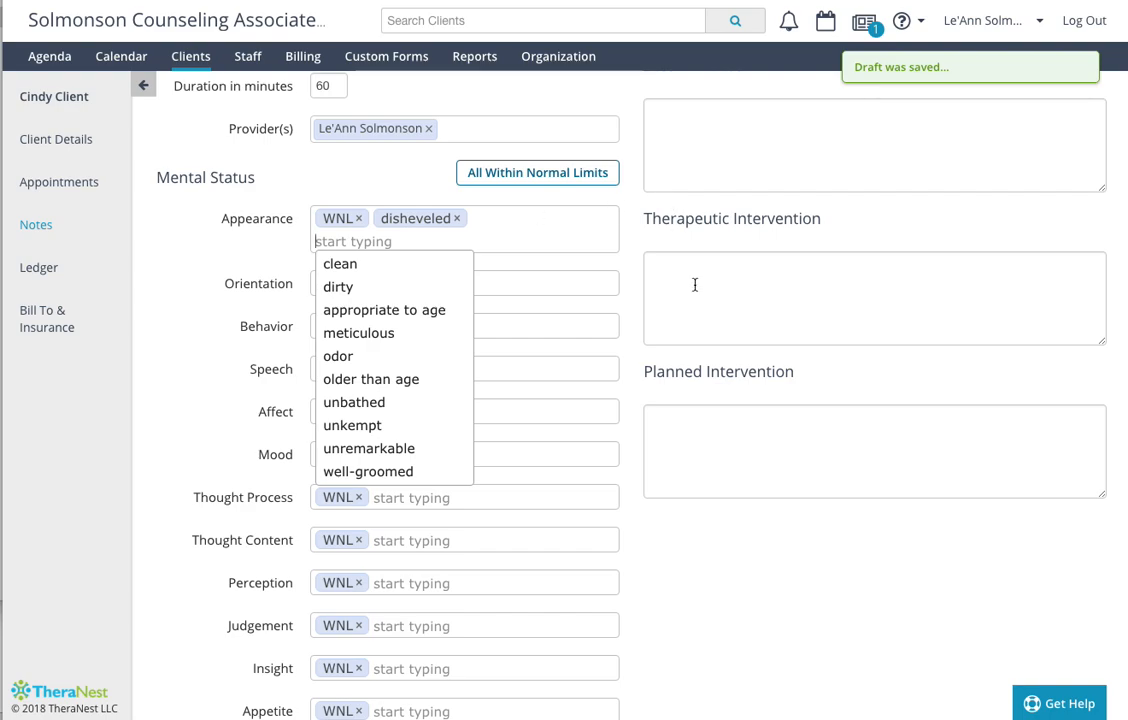
# - Examine the note's diagnostic impressions, treatment goals, Session Focus, Therapeutic Intervention and Planned Intervention sections
pyautogui.scroll(3, 769, 503)
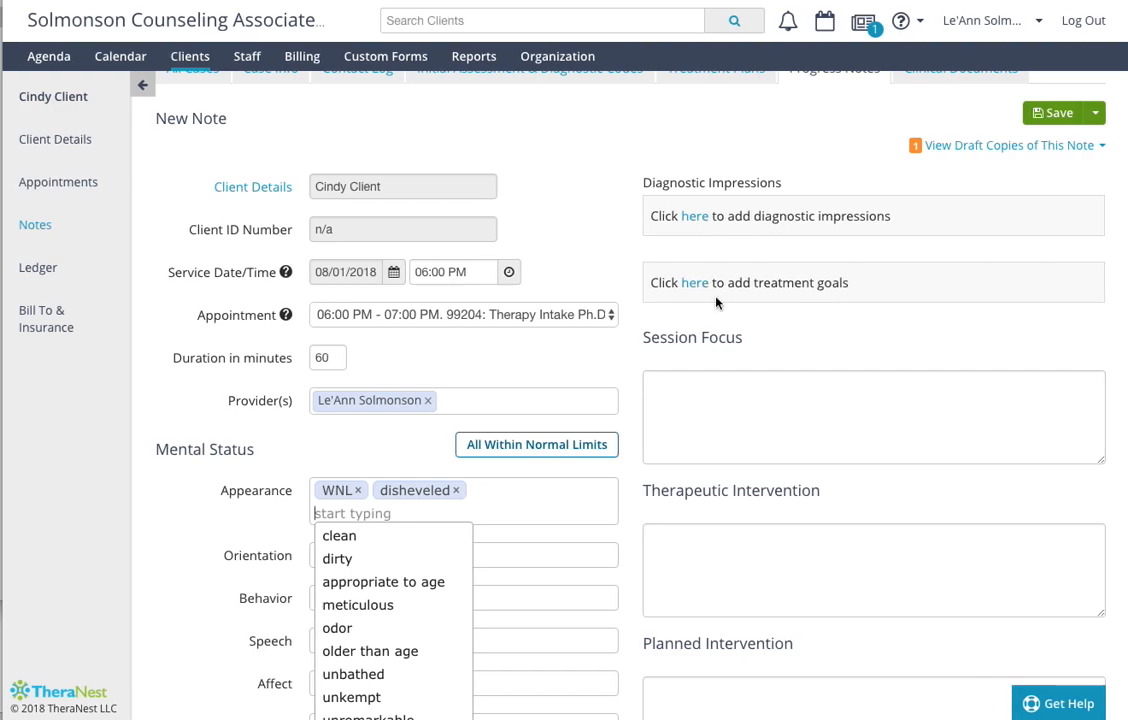
pyautogui.scroll(1, 902, 432)
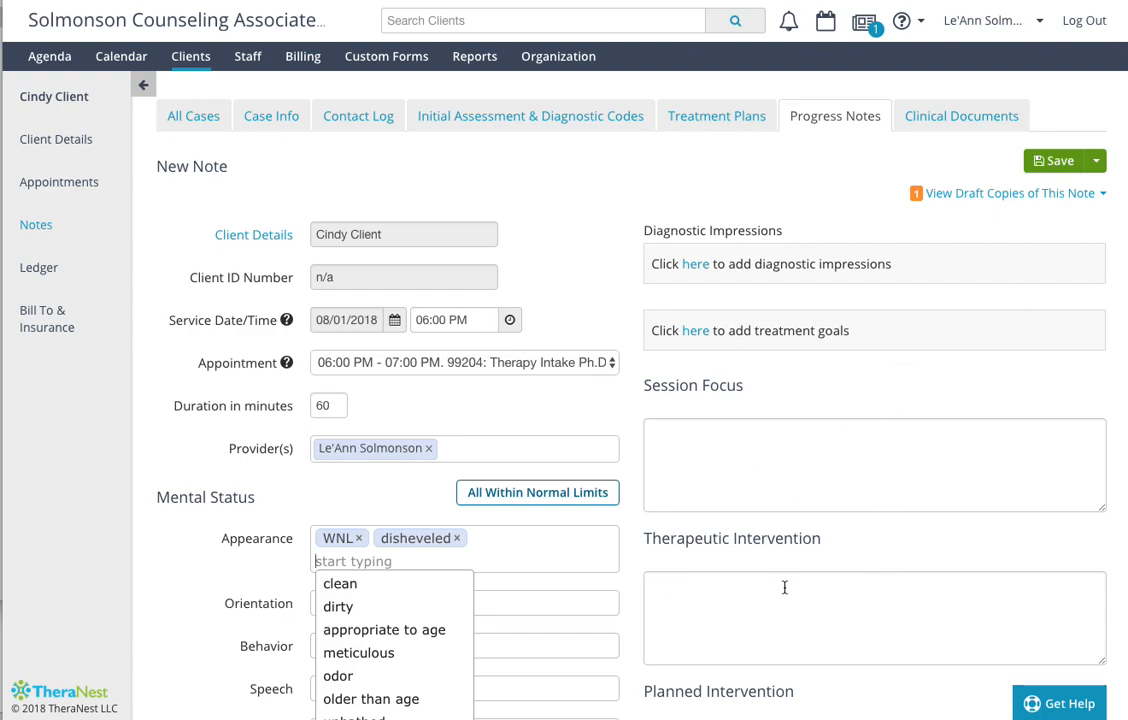
pyautogui.scroll(-2, 784, 587)
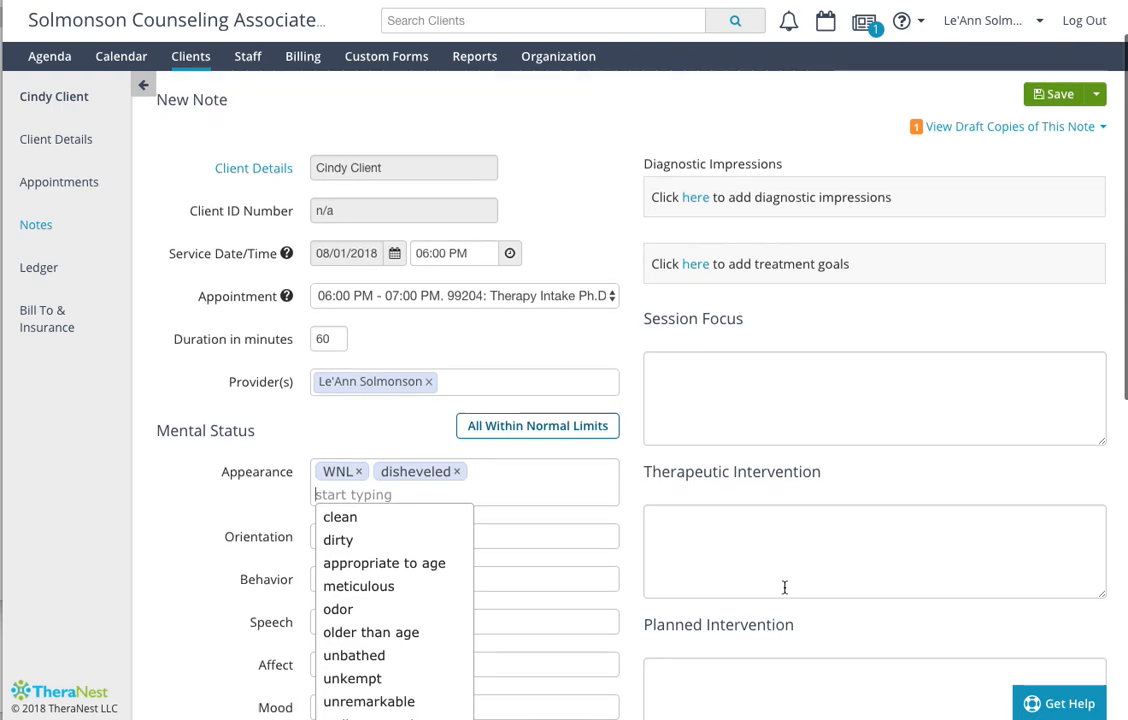
pyautogui.click(679, 340)
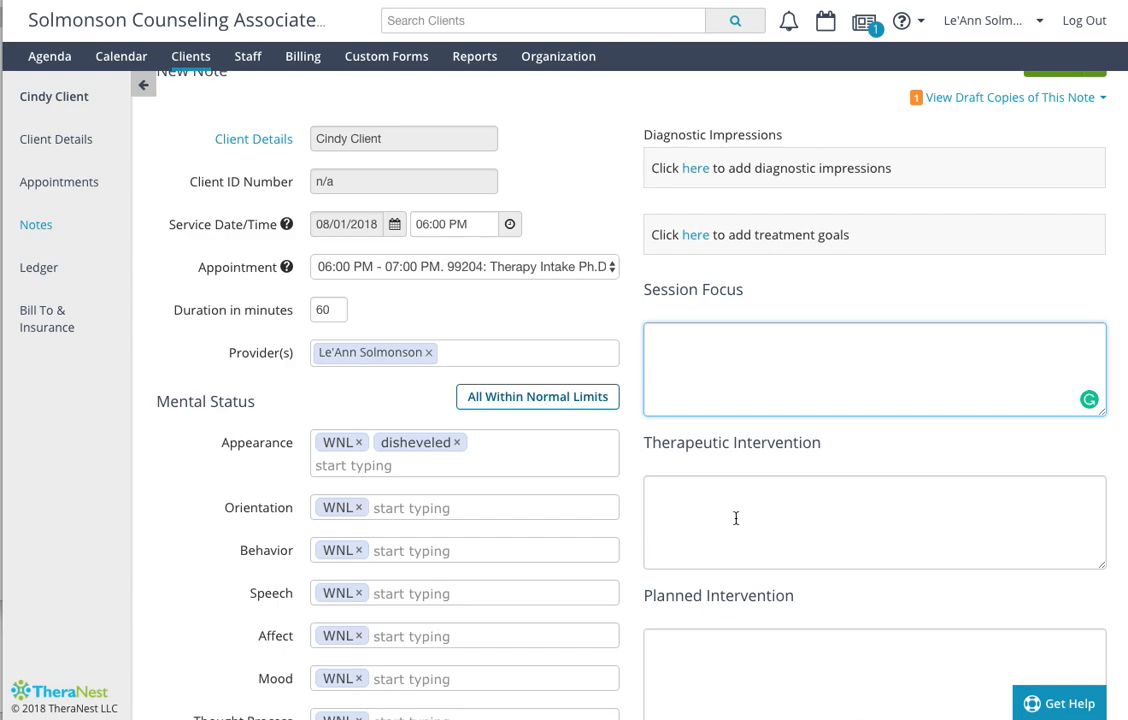
pyautogui.scroll(-2, 738, 522)
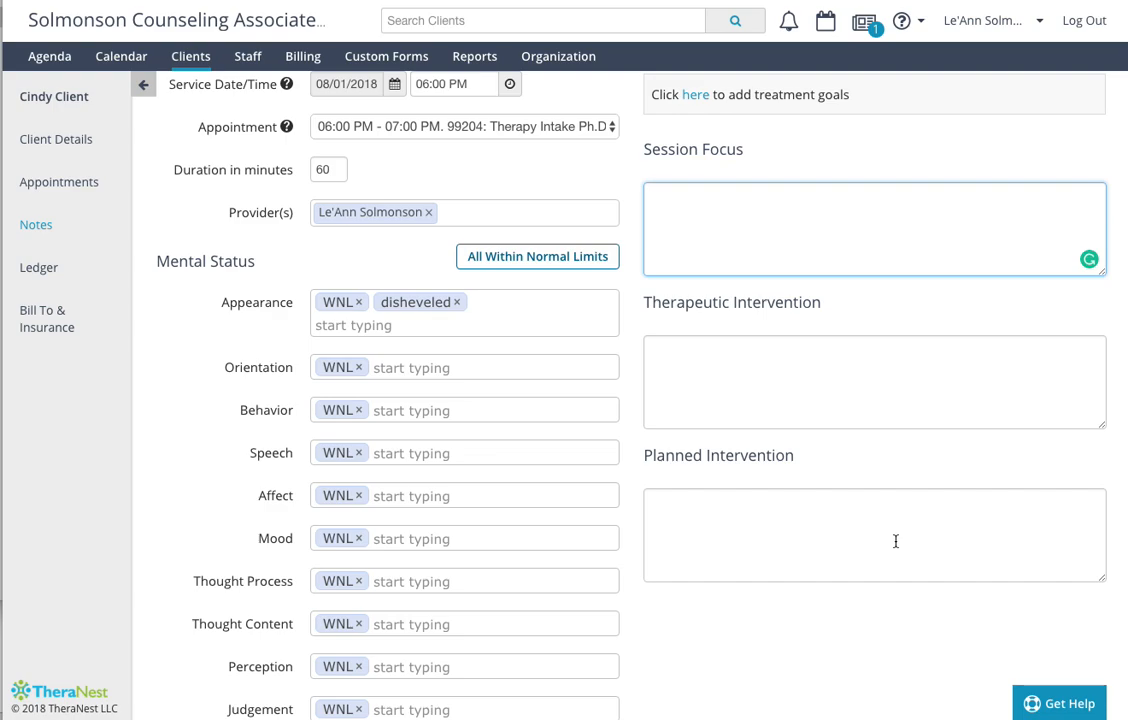
pyautogui.scroll(5, 672, 362)
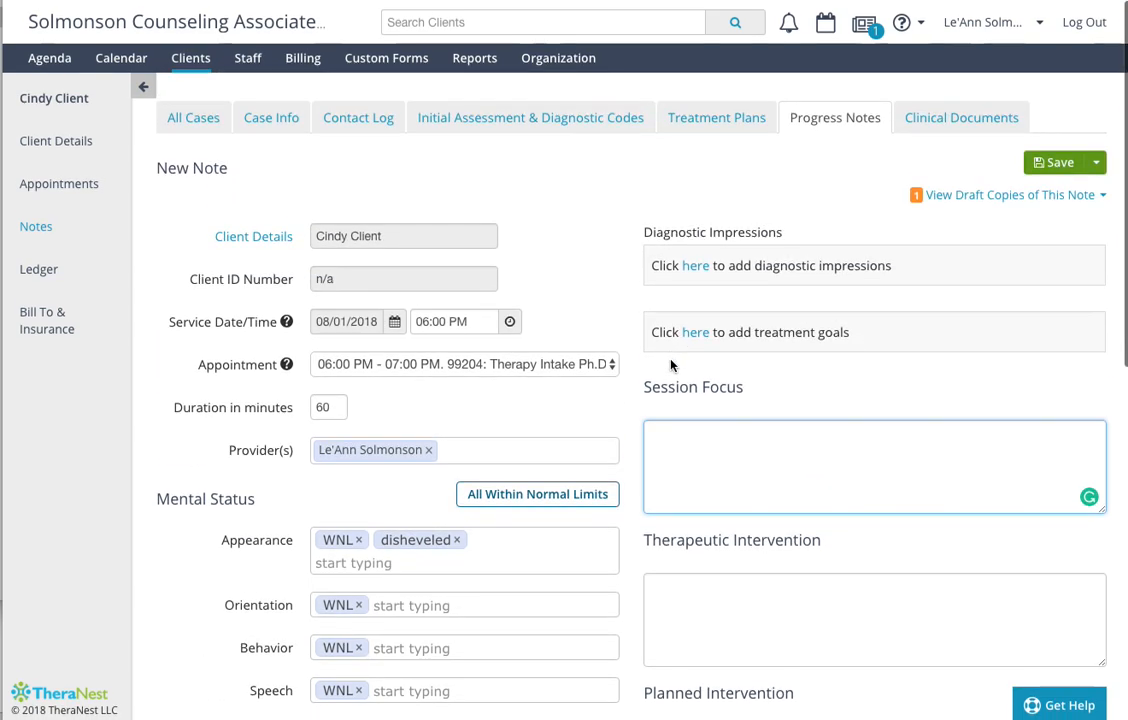
# - Open the Initial Assessment & Diagnostic Codes form and examine its sections from Presenting Problem through Treatment Length and Cultural Variables
pyautogui.click(495, 120)
pyautogui.scroll(-1, 574, 317)
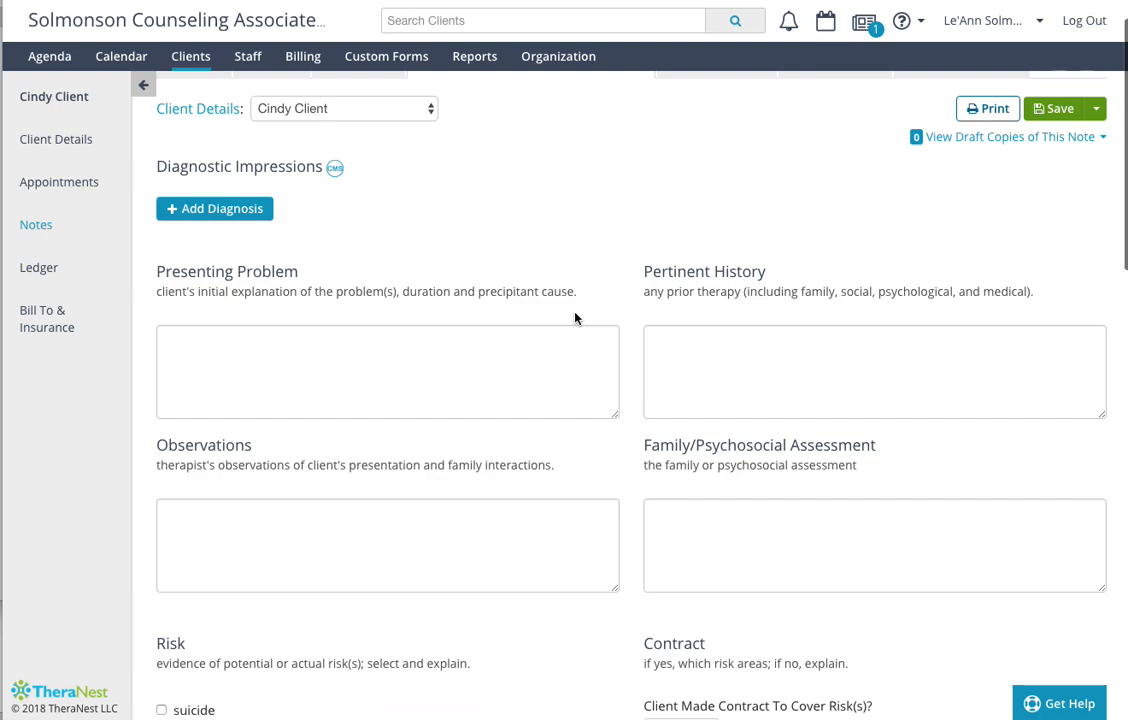
pyautogui.scroll(-1, 575, 313)
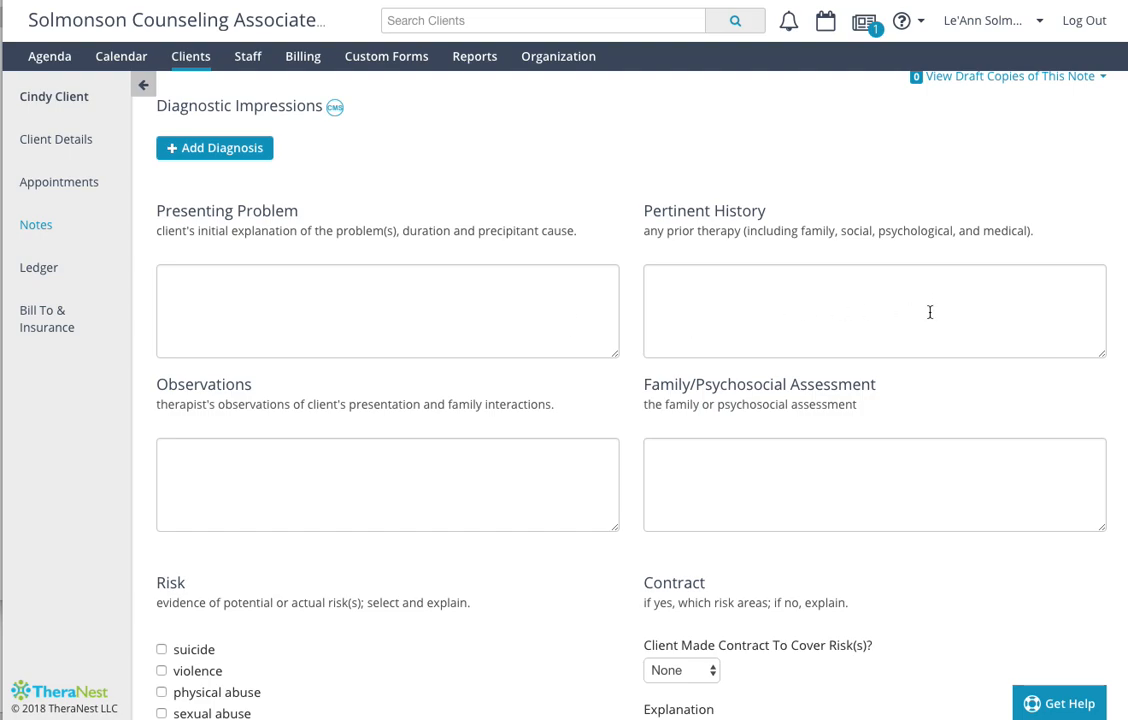
pyautogui.scroll(-2, 929, 312)
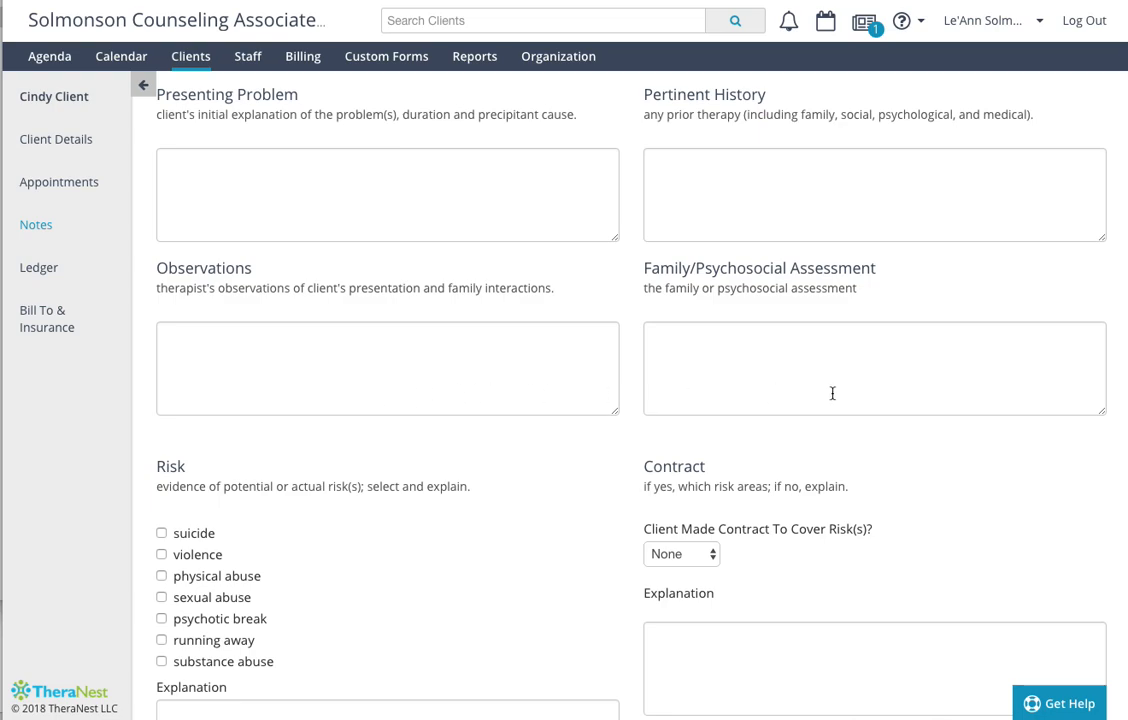
pyautogui.scroll(-3, 832, 393)
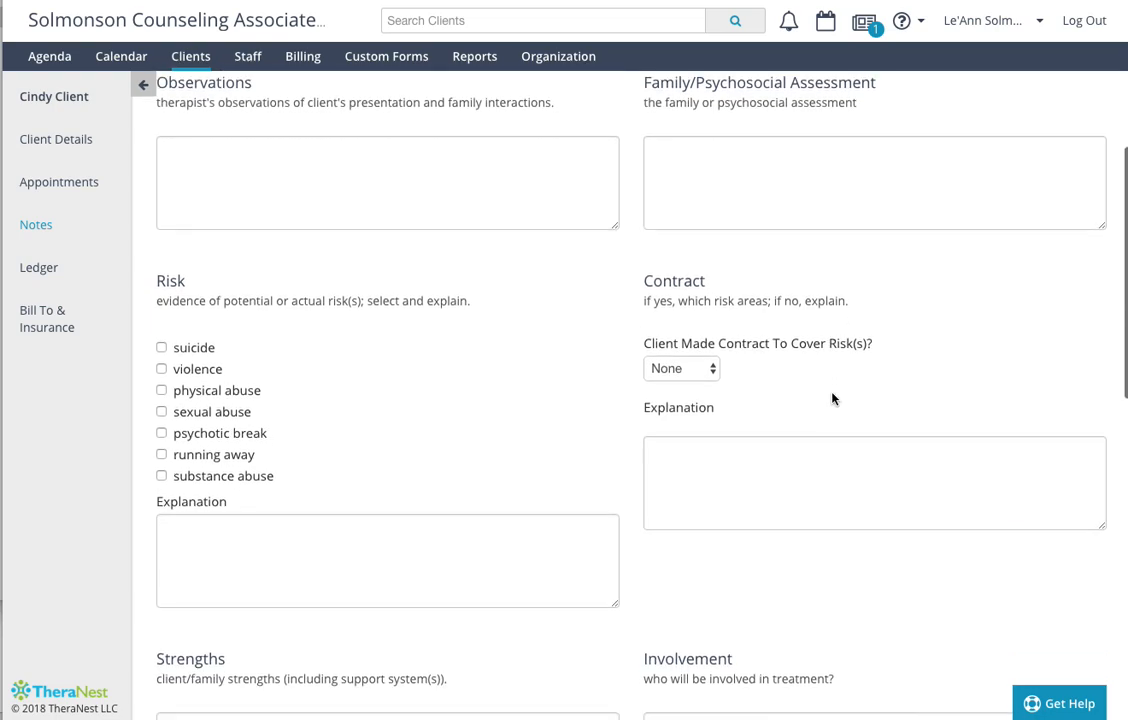
pyautogui.scroll(-1, 832, 393)
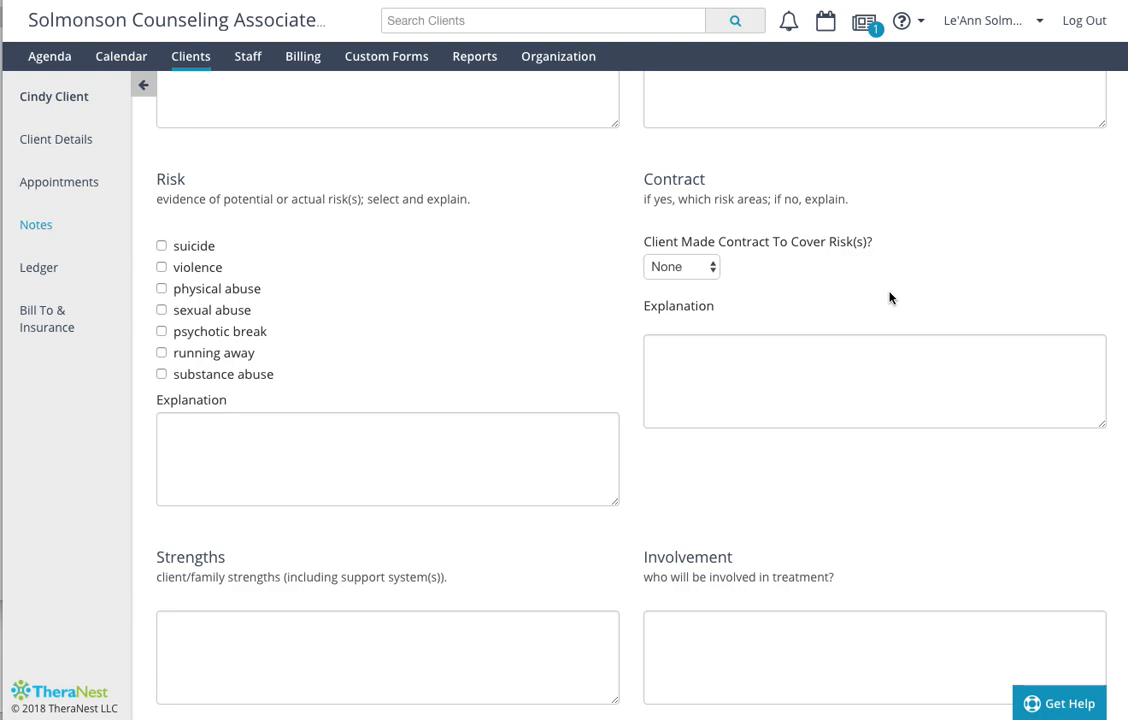
pyautogui.scroll(-2, 890, 297)
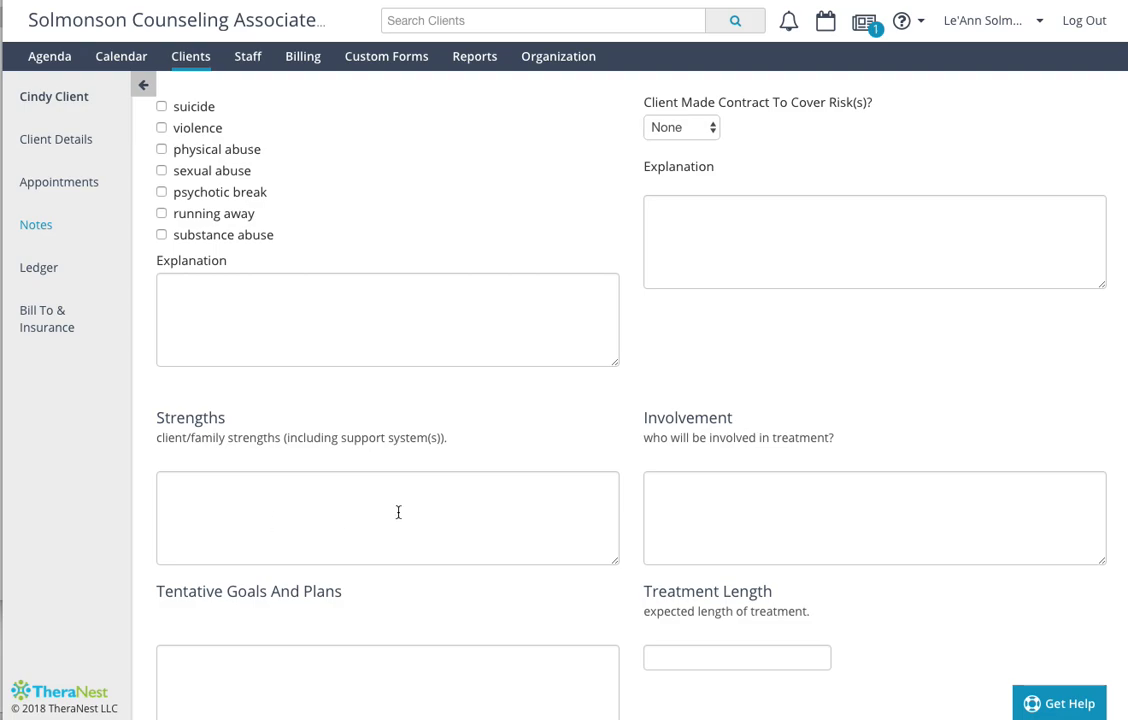
pyautogui.scroll(-1, 798, 491)
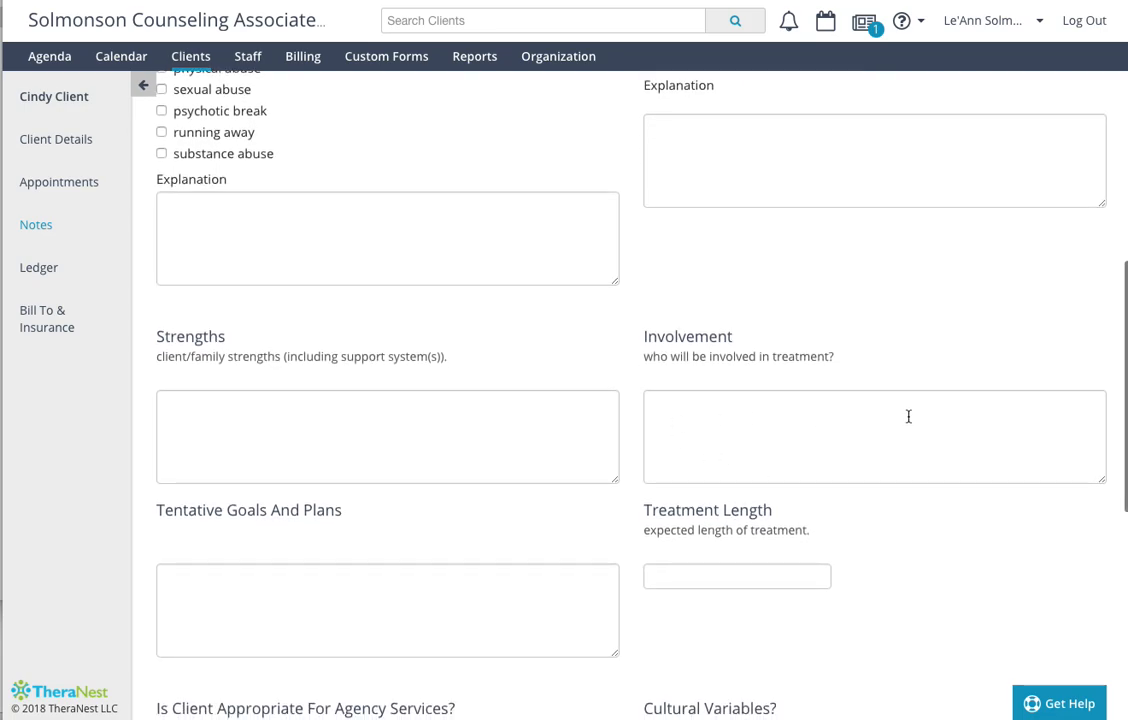
pyautogui.scroll(-2, 908, 415)
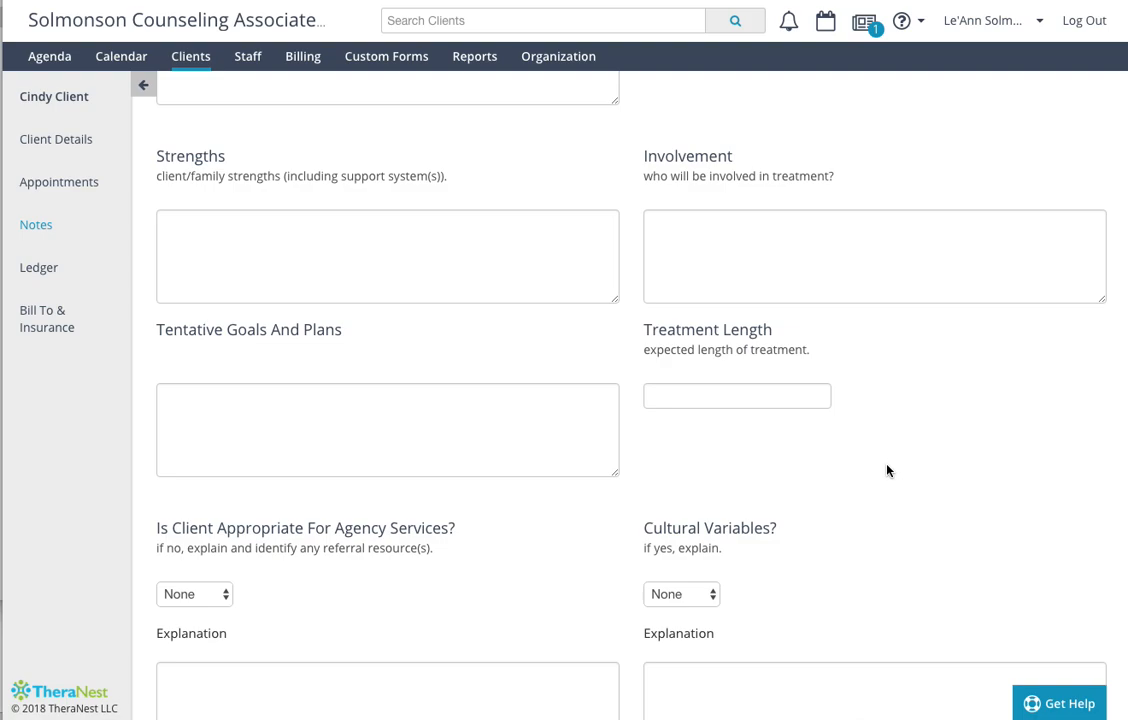
pyautogui.scroll(-1, 887, 470)
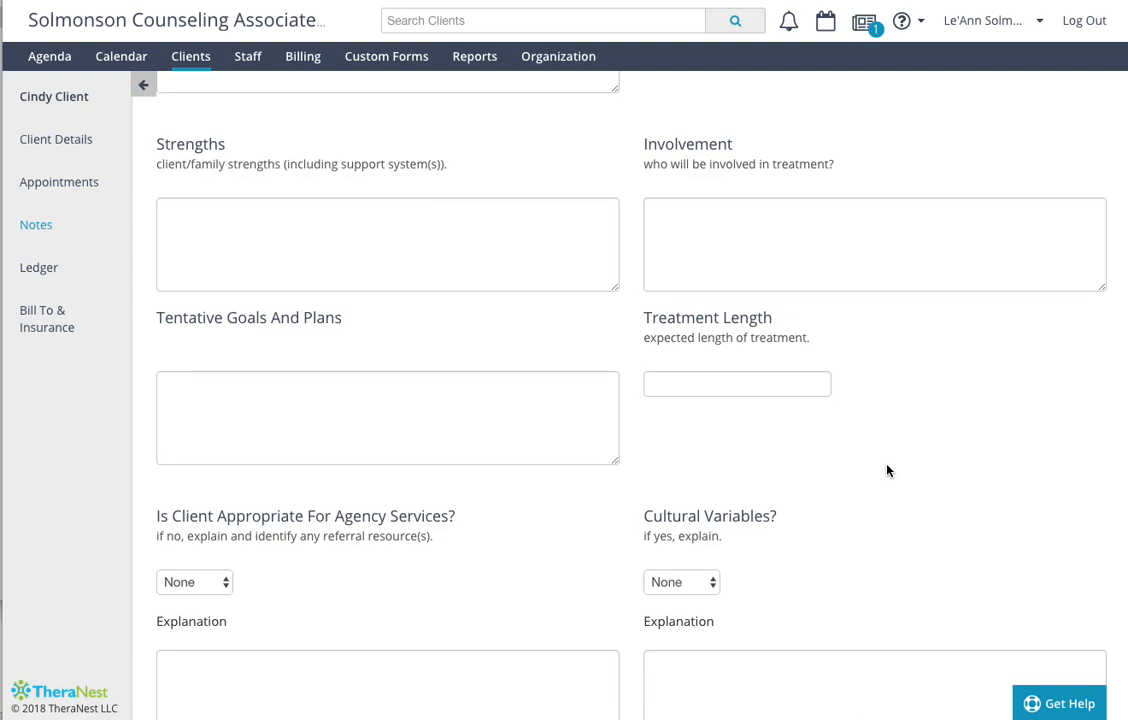
pyautogui.scroll(-2, 887, 470)
pyautogui.scroll(-3, 887, 470)
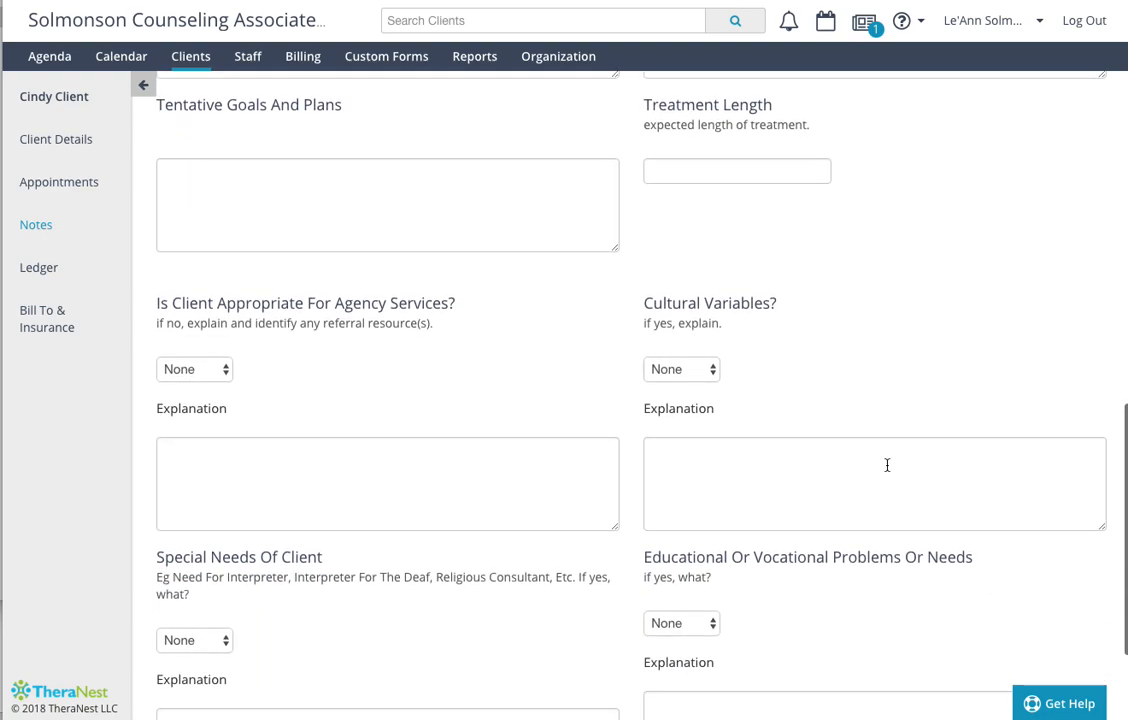
# - Check the answer choices for Cultural Variables and agency-service appropriateness, and view the remaining assessment questions
pyautogui.click(697, 371)
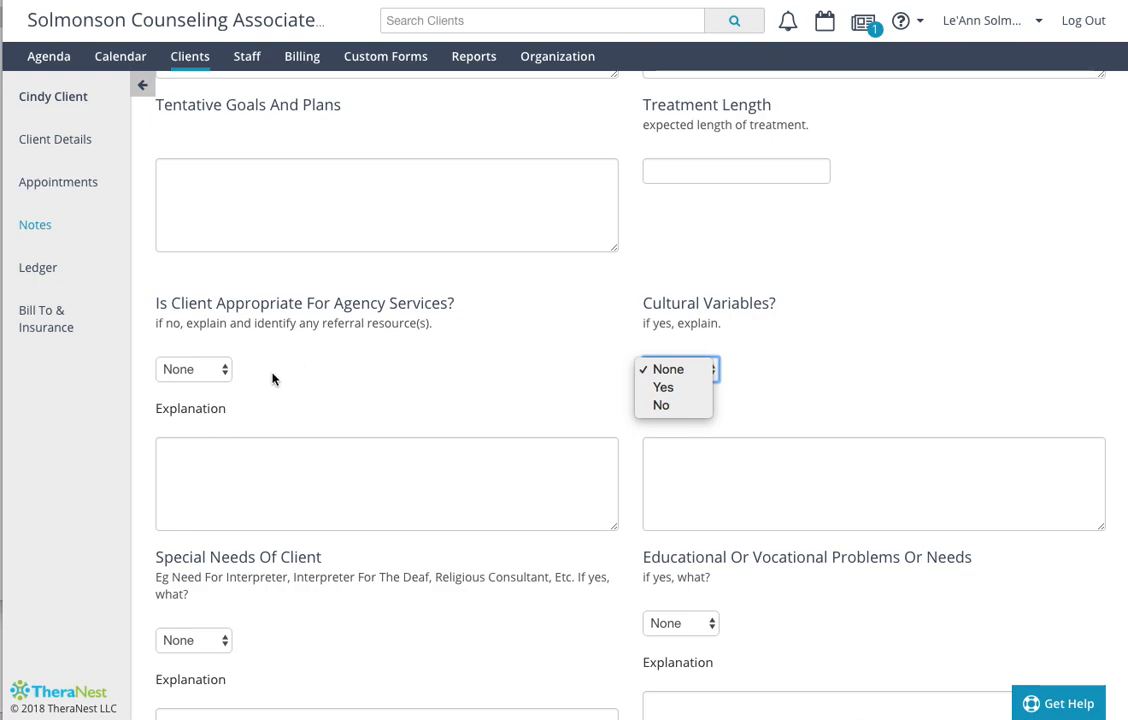
pyautogui.click(184, 377)
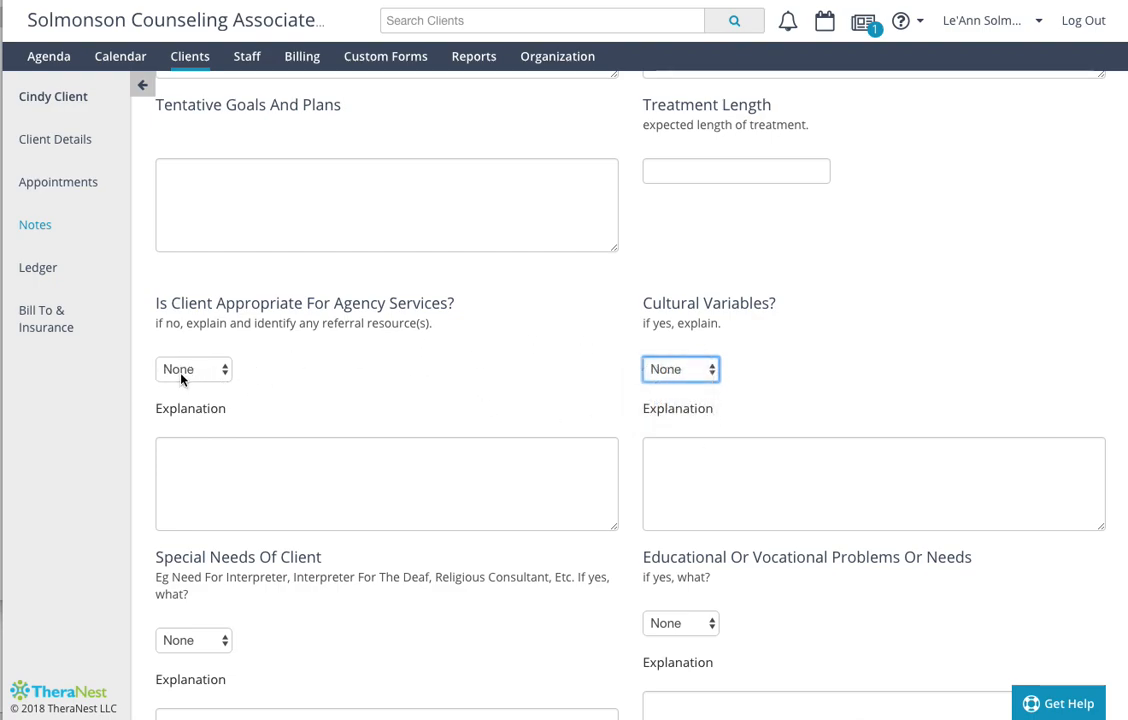
pyautogui.click(186, 375)
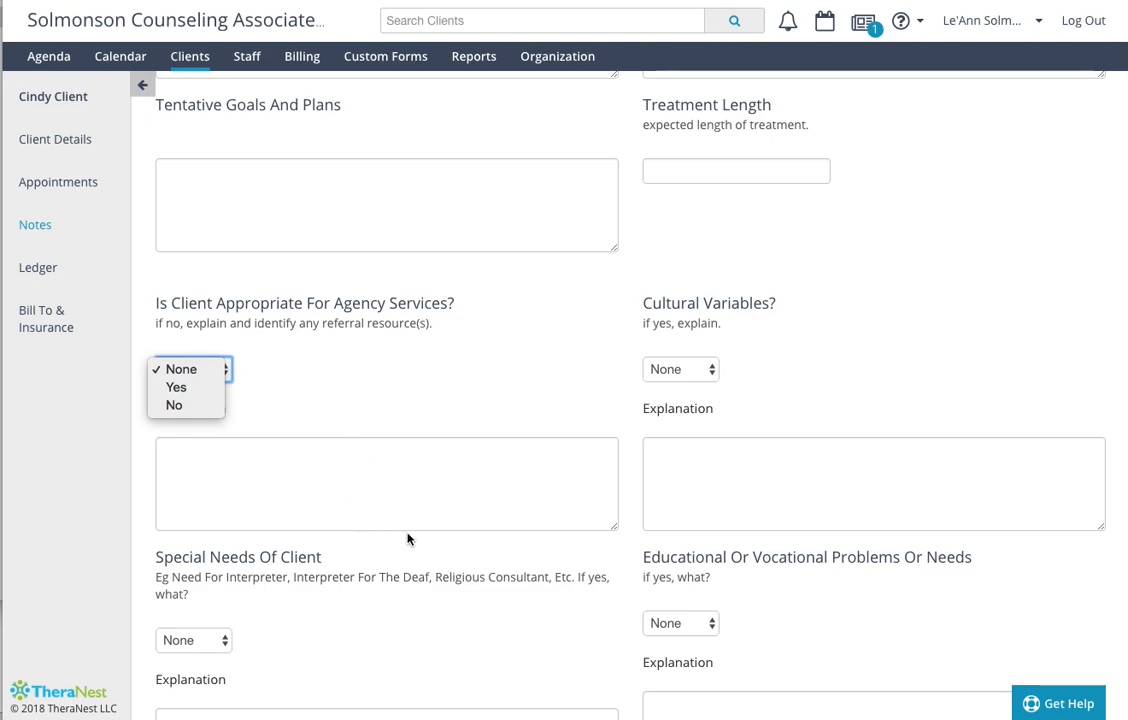
pyautogui.click(409, 649)
pyautogui.scroll(-3, 409, 649)
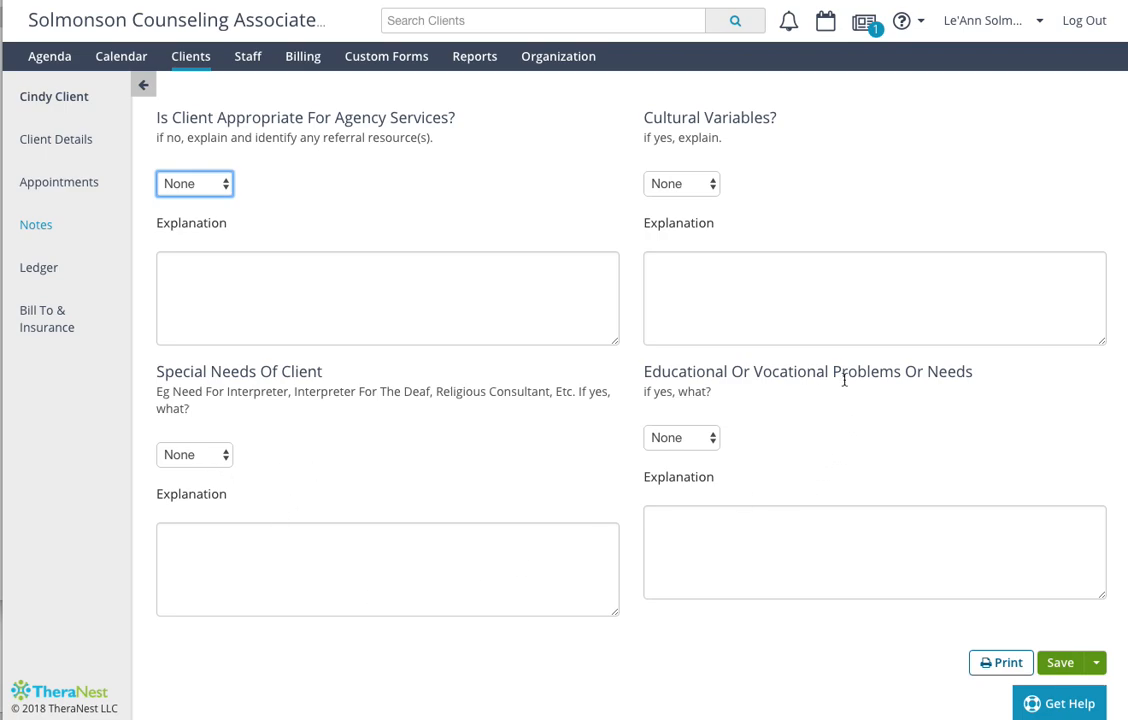
# - Add the diagnosis 296.32 (F33.1) Major Depressive Disorder, Recurrent episode, Moderate to the Diagnostic Impressions and save the assessment
pyautogui.scroll(20, 755, 477)
pyautogui.scroll(2, 755, 479)
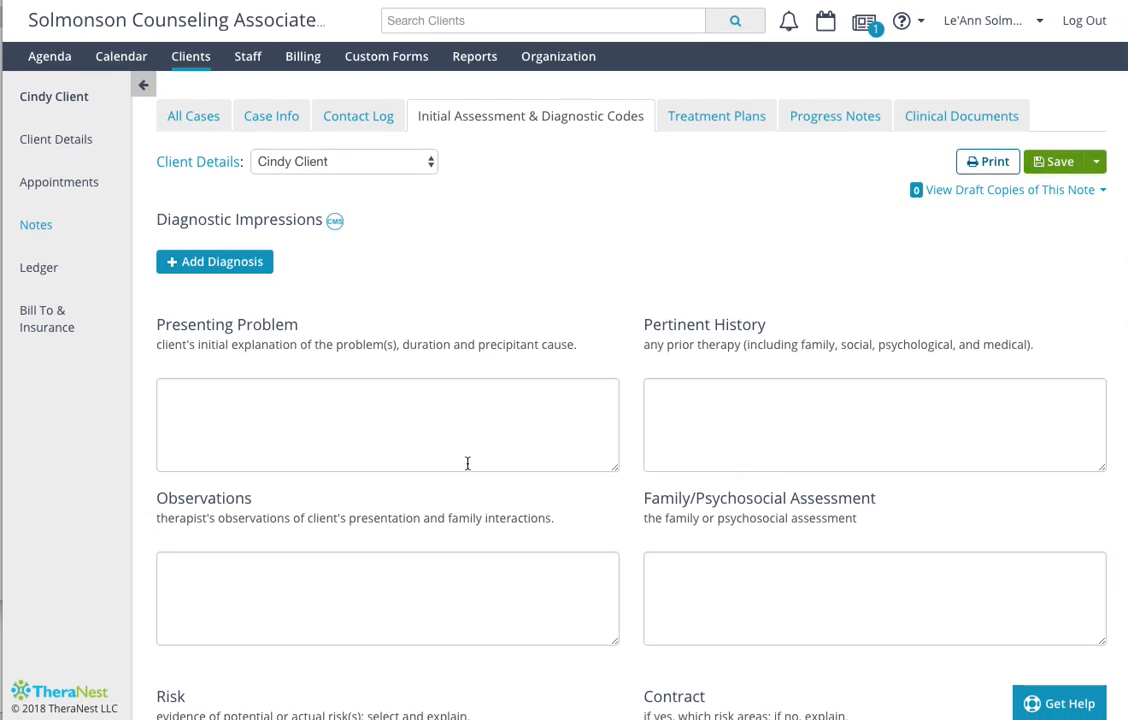
pyautogui.click(240, 271)
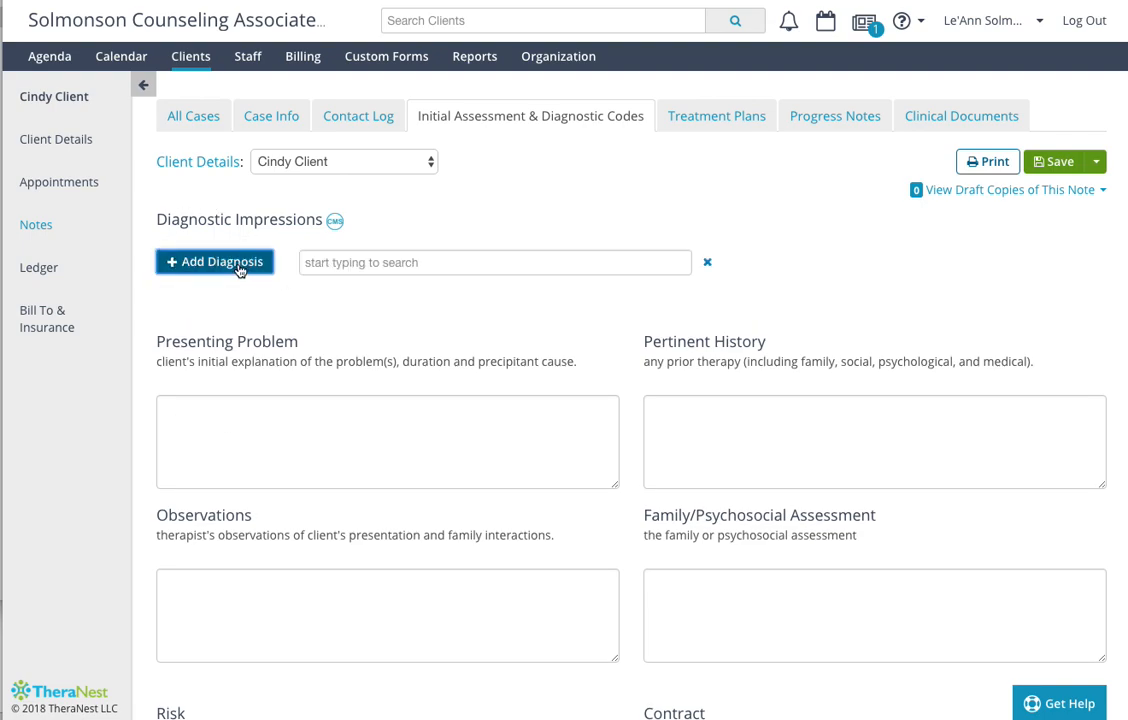
pyautogui.click(420, 262)
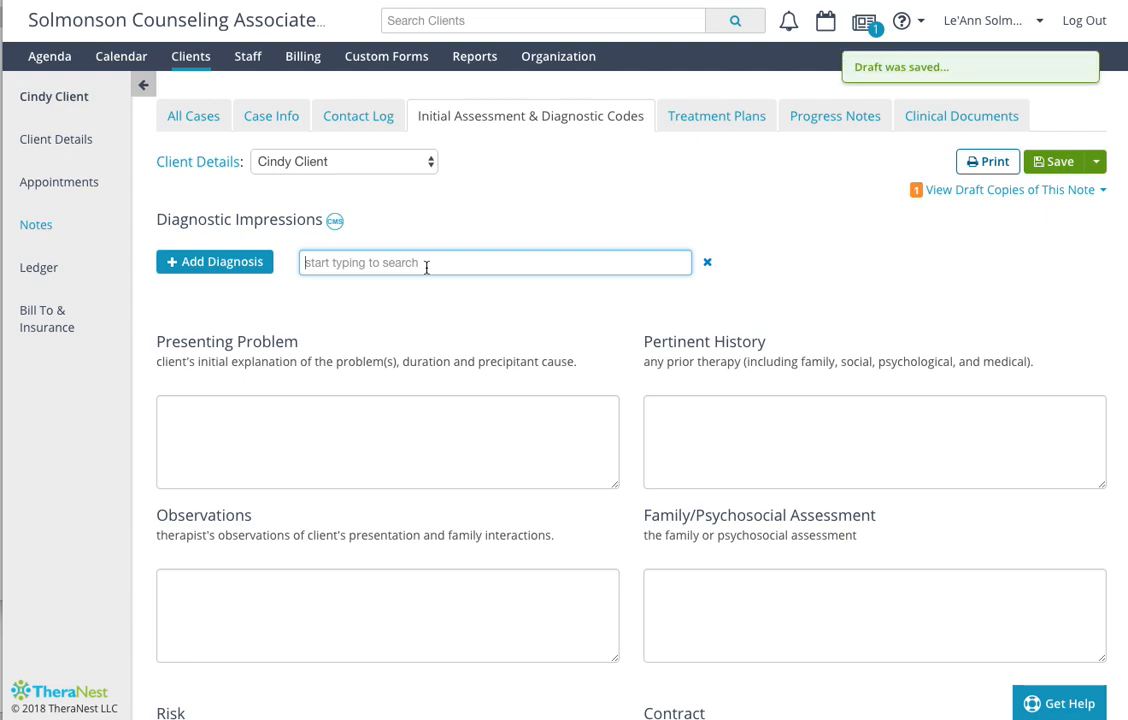
pyautogui.write('major depress')
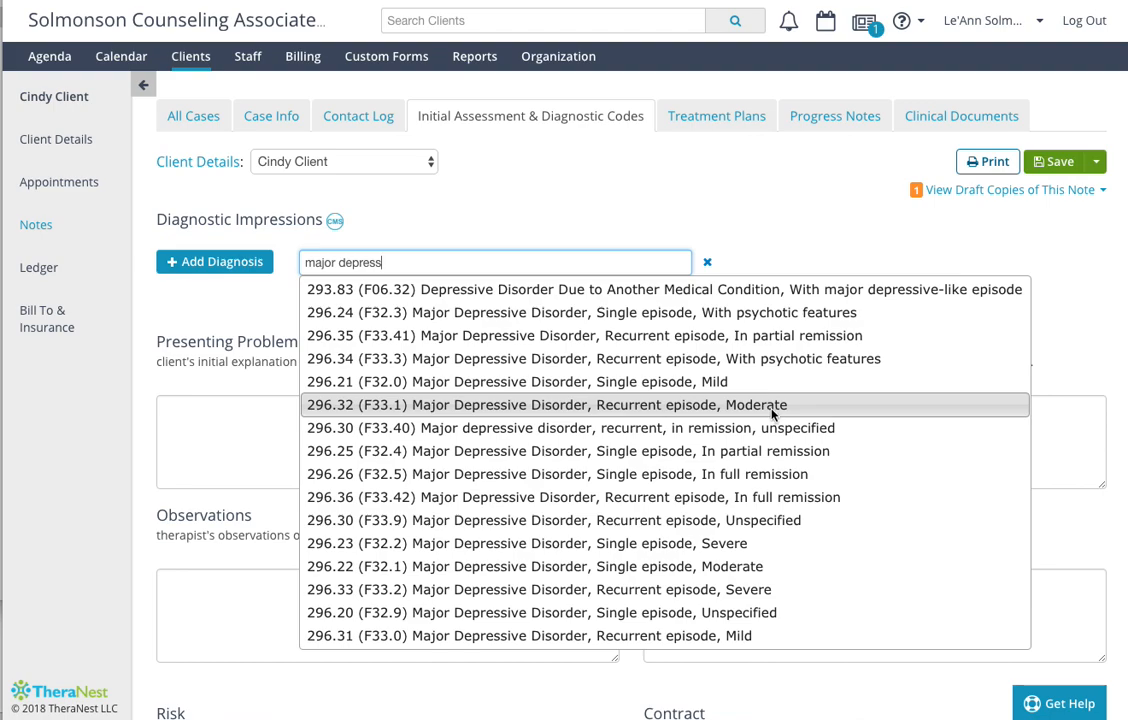
pyautogui.click(652, 405)
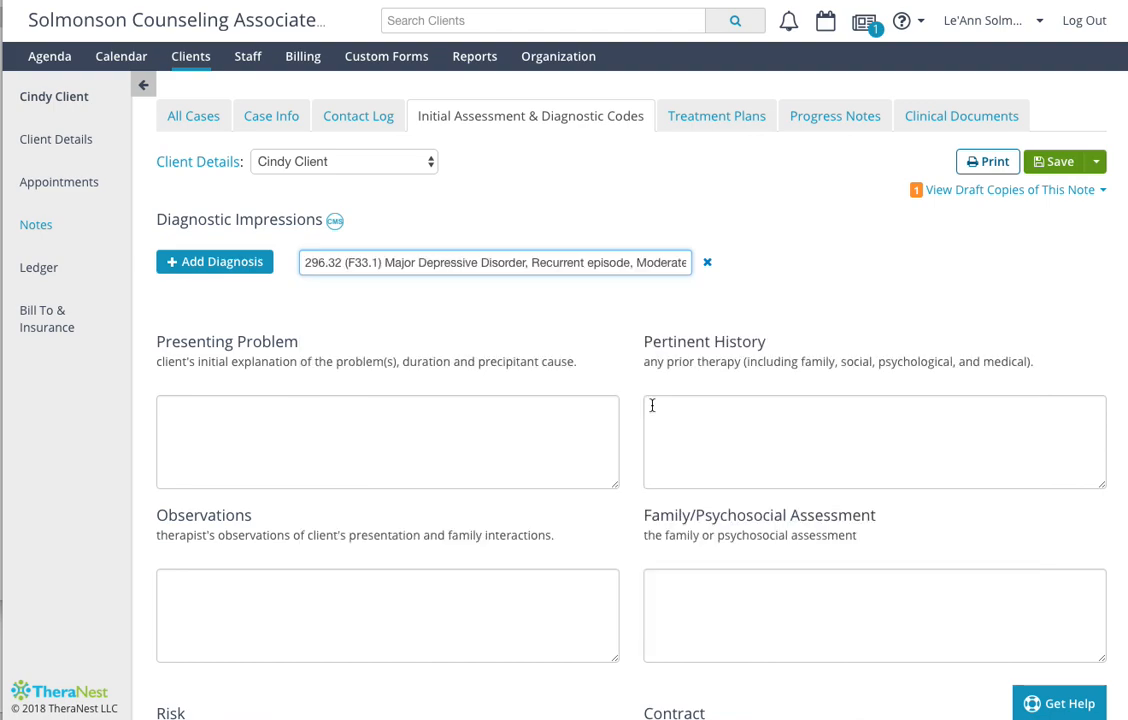
pyautogui.scroll(-2, 652, 405)
pyautogui.scroll(2, 652, 405)
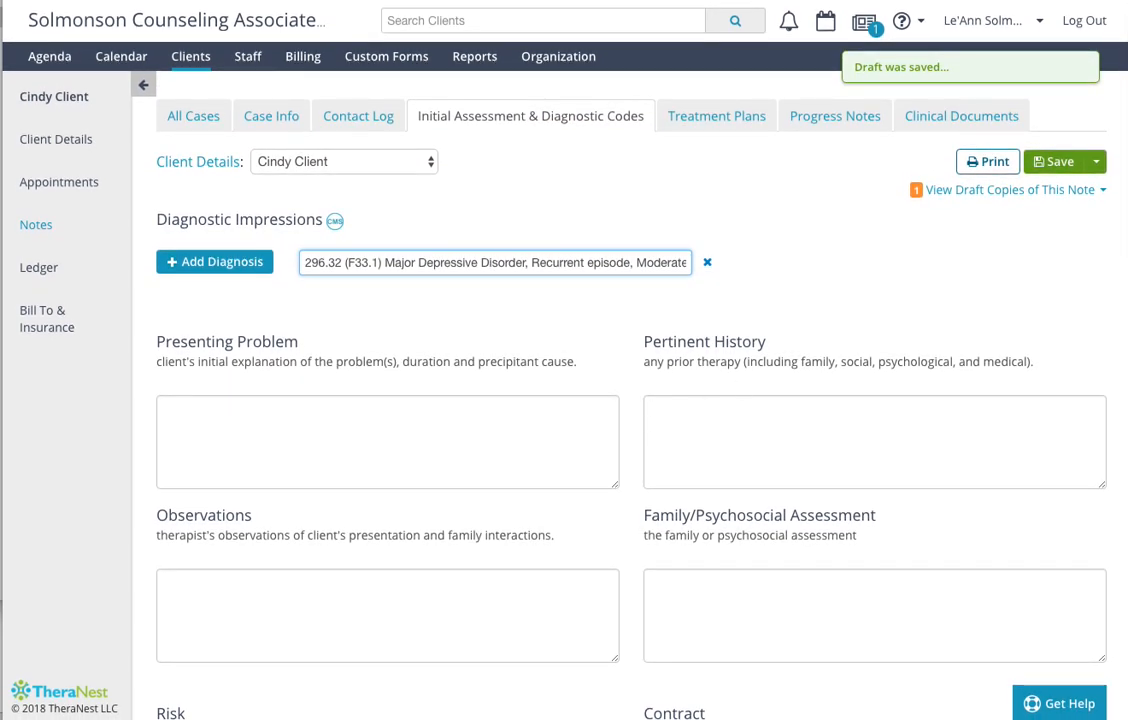
pyautogui.click(1066, 168)
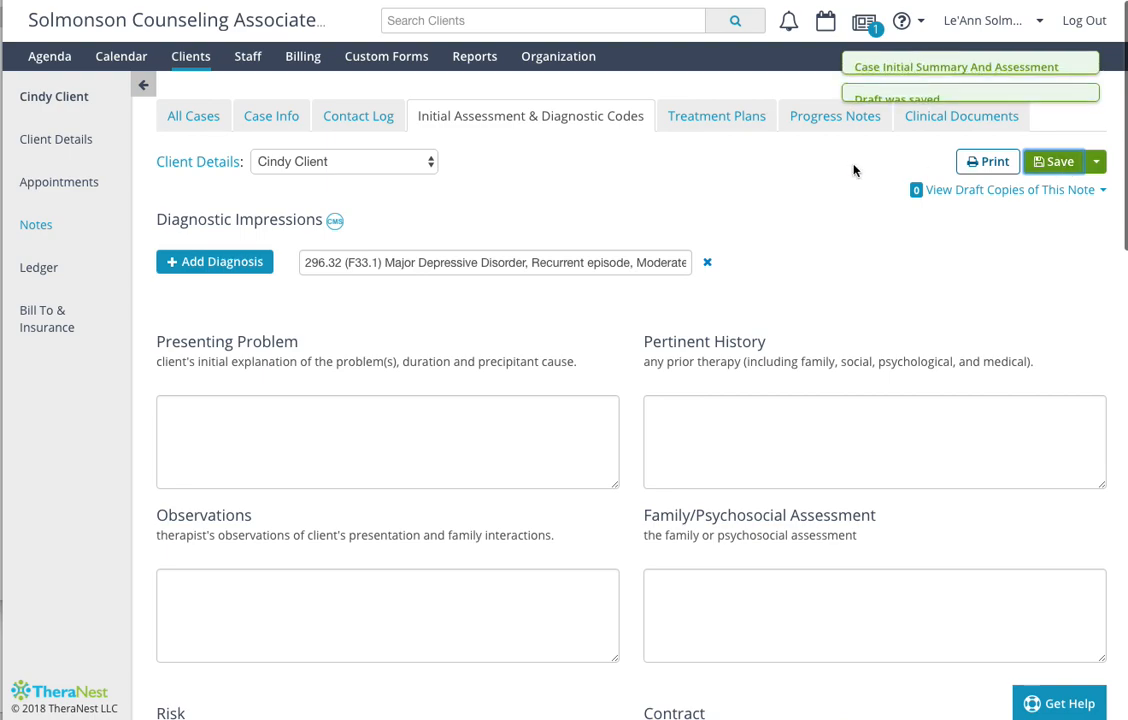
# - Create a new treatment plan for the client and set its review in 30 days
pyautogui.click(720, 118)
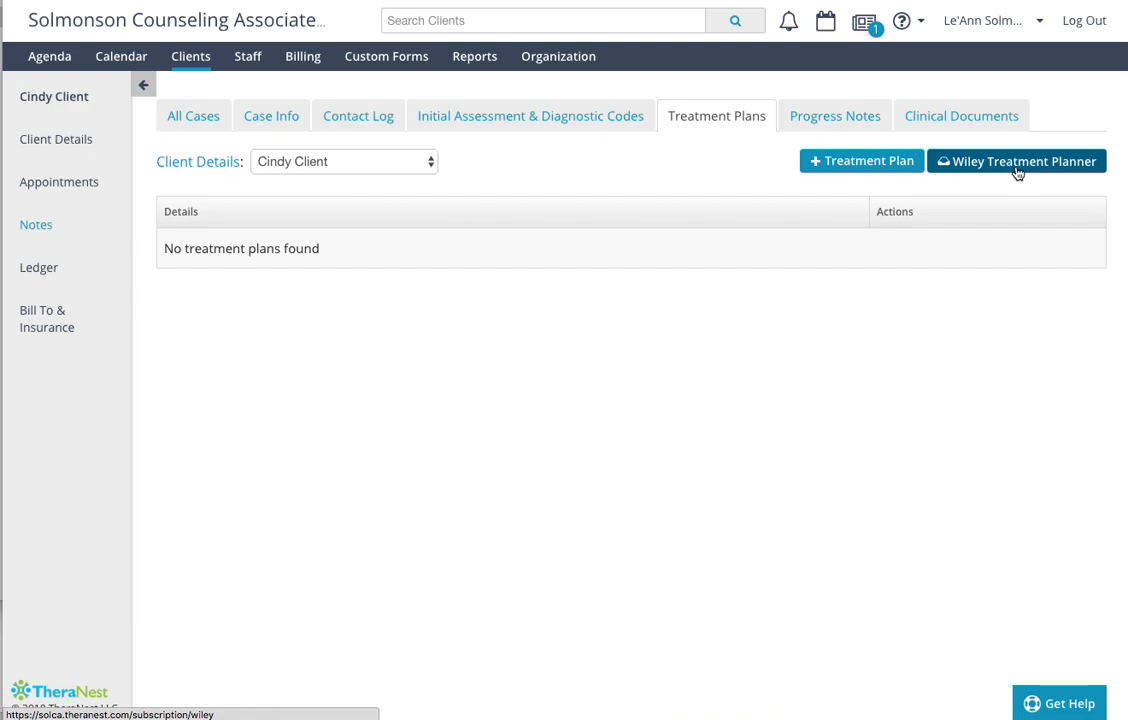
pyautogui.click(870, 163)
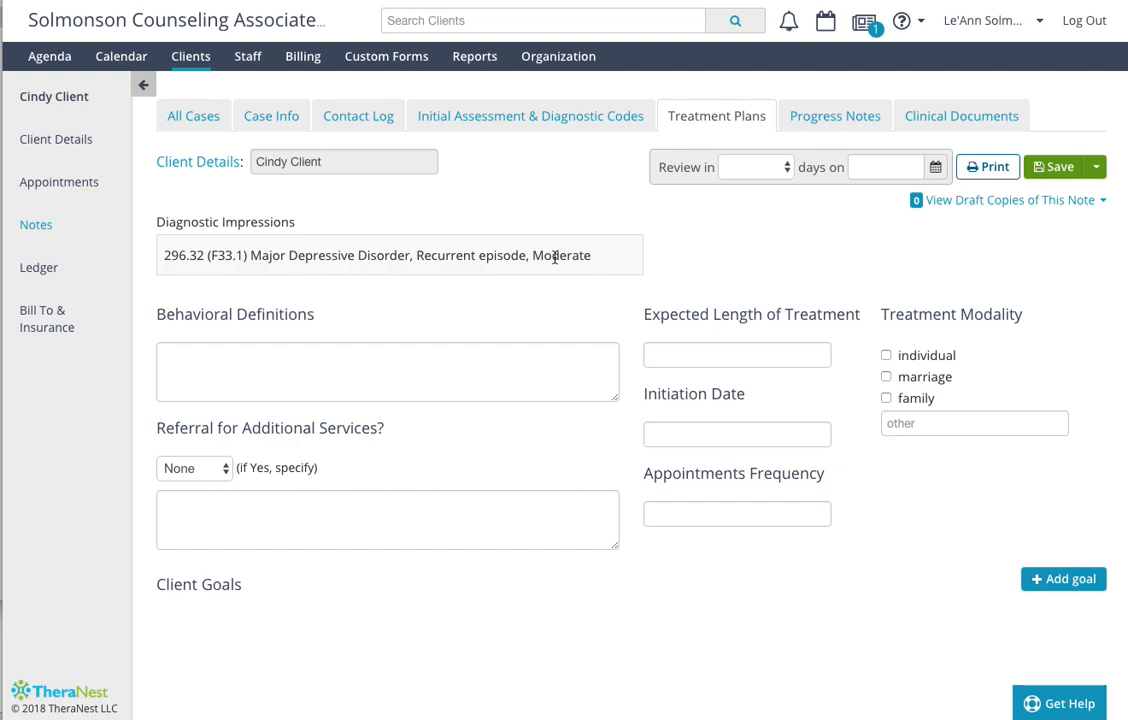
pyautogui.click(777, 172)
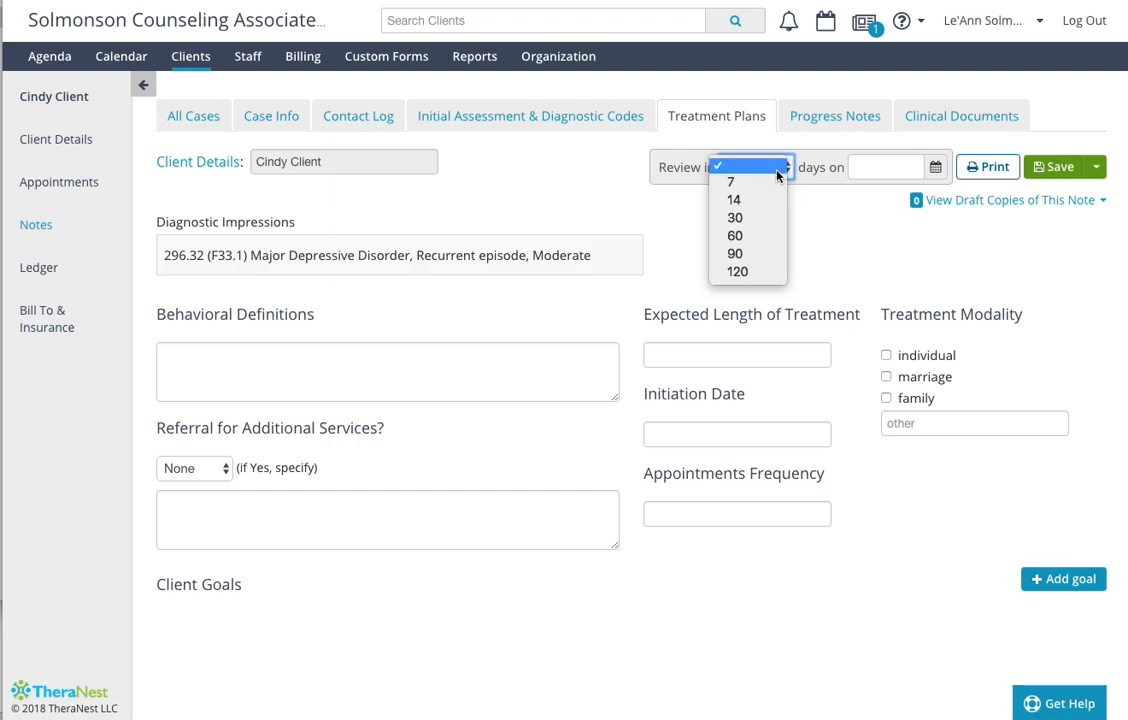
pyautogui.click(753, 222)
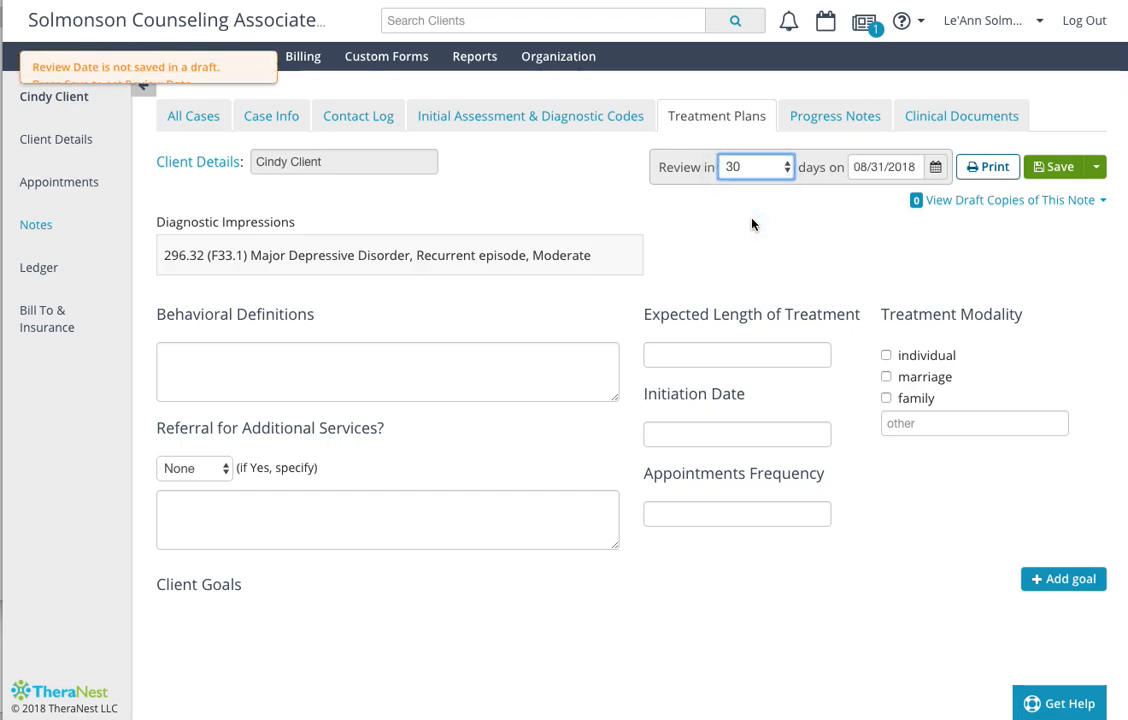
# - Enter Behavioral Definitions stating that the client expresses problems with sleeping and a decreased appetite and reports being sad most of every day
pyautogui.click(218, 363)
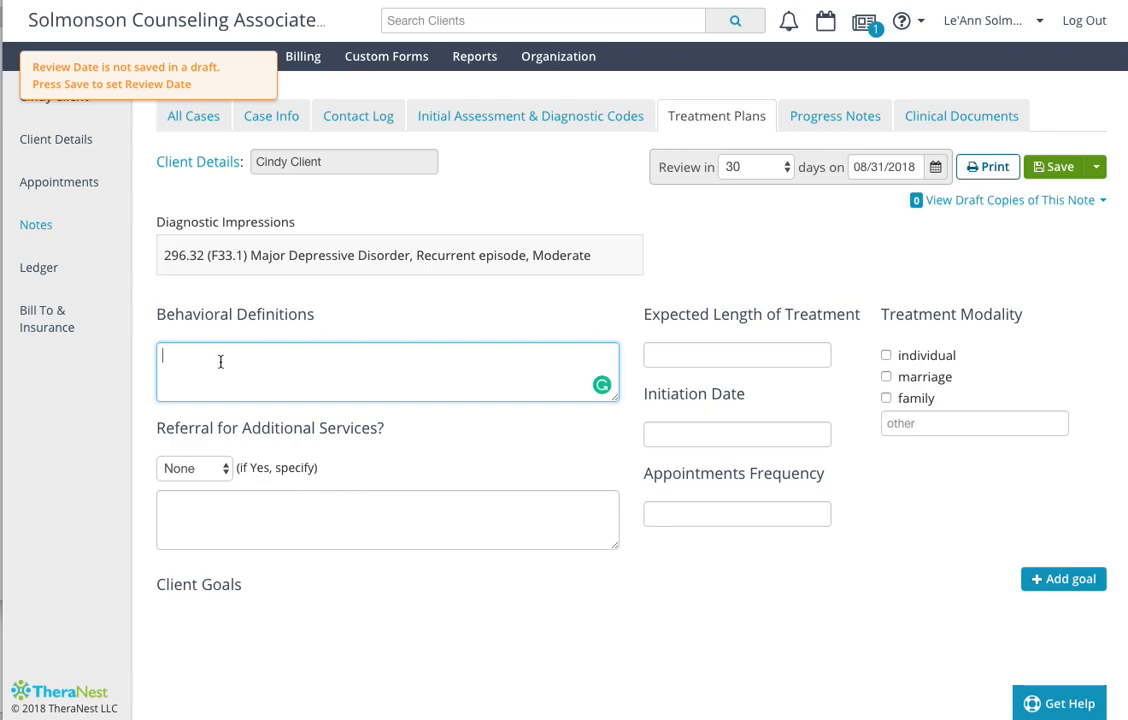
pyautogui.write('Cindy ex')
pyautogui.write('presses ')
pyautogui.write('problem s')
pyautogui.write('s')
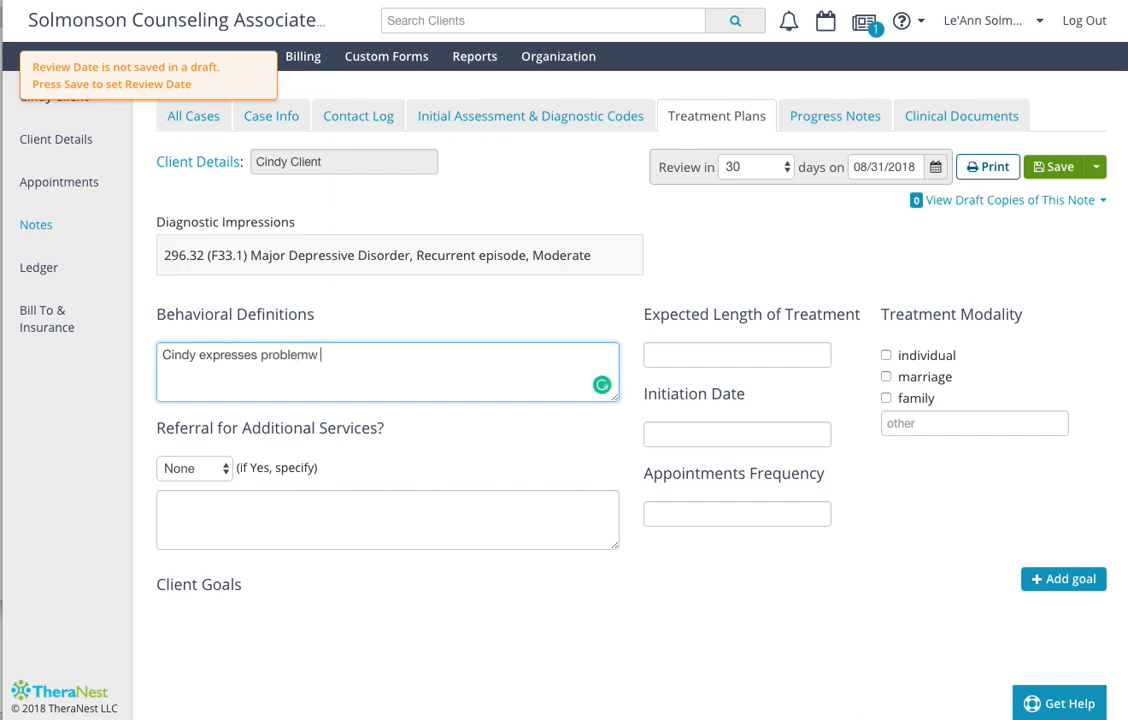
pyautogui.press('BackSpace')
pyautogui.write('s with sleeping and a decreased appetitie.')
pyautogui.press('BackSpace')
pyautogui.press('BackSpace')
pyautogui.press('BackSpace')
pyautogui.press('BackSpace')
pyautogui.write('e. She reports being')
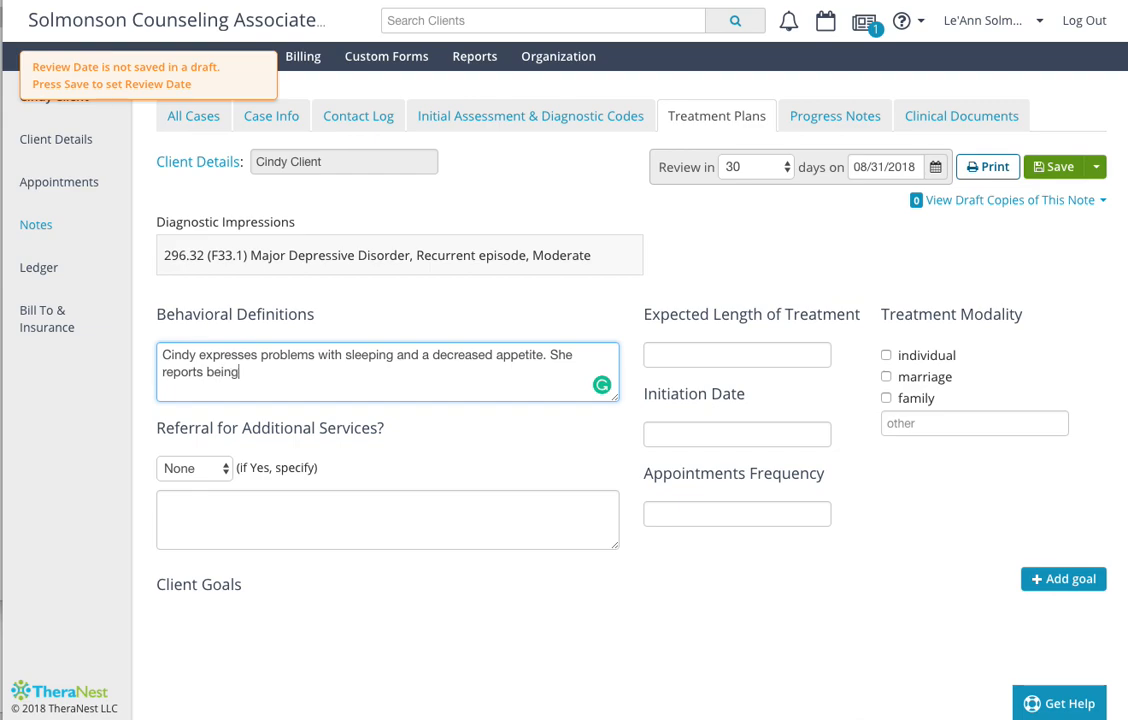
pyautogui.write(' sad most of every day.')
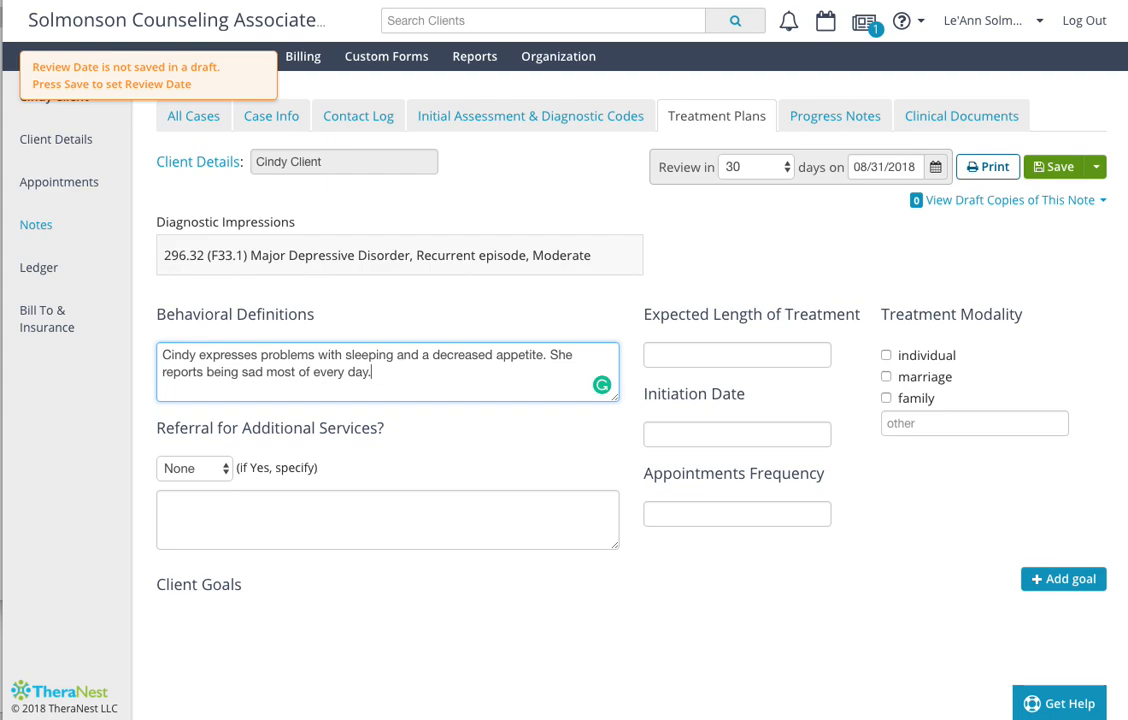
# - Set the plan's modality to individual, initiation date to 08/01/2018, expected length to 90 days and appointment frequency to weekly
pyautogui.click(887, 356)
pyautogui.click(723, 432)
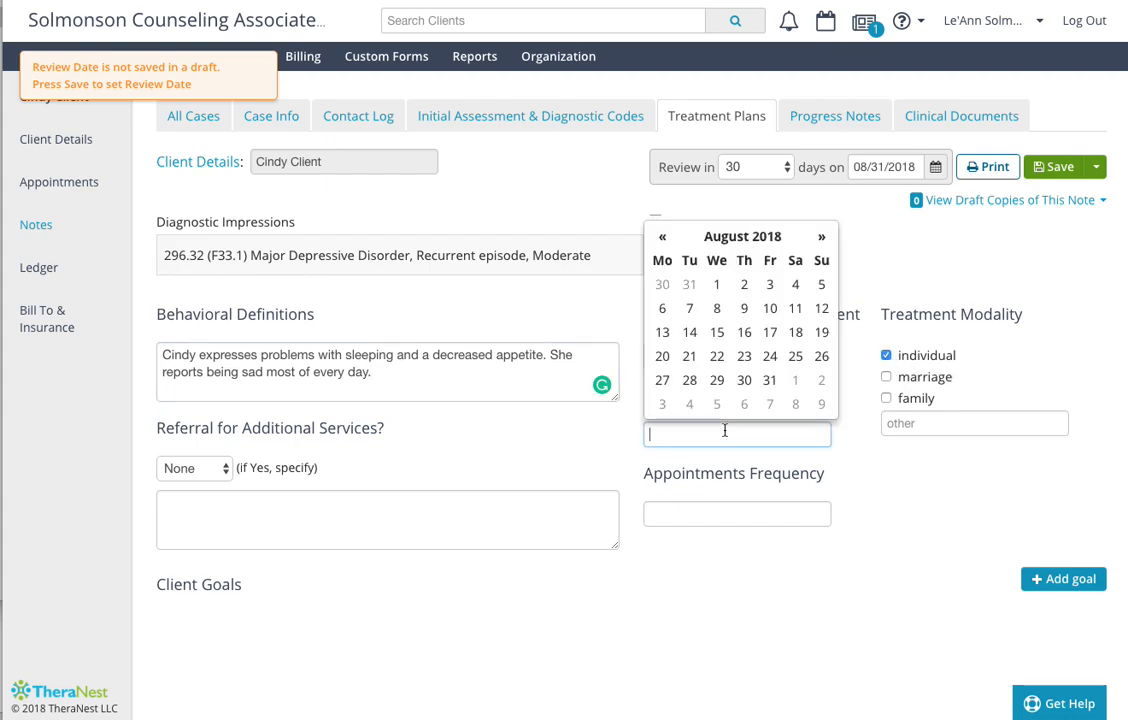
pyautogui.click(718, 286)
pyautogui.click(722, 358)
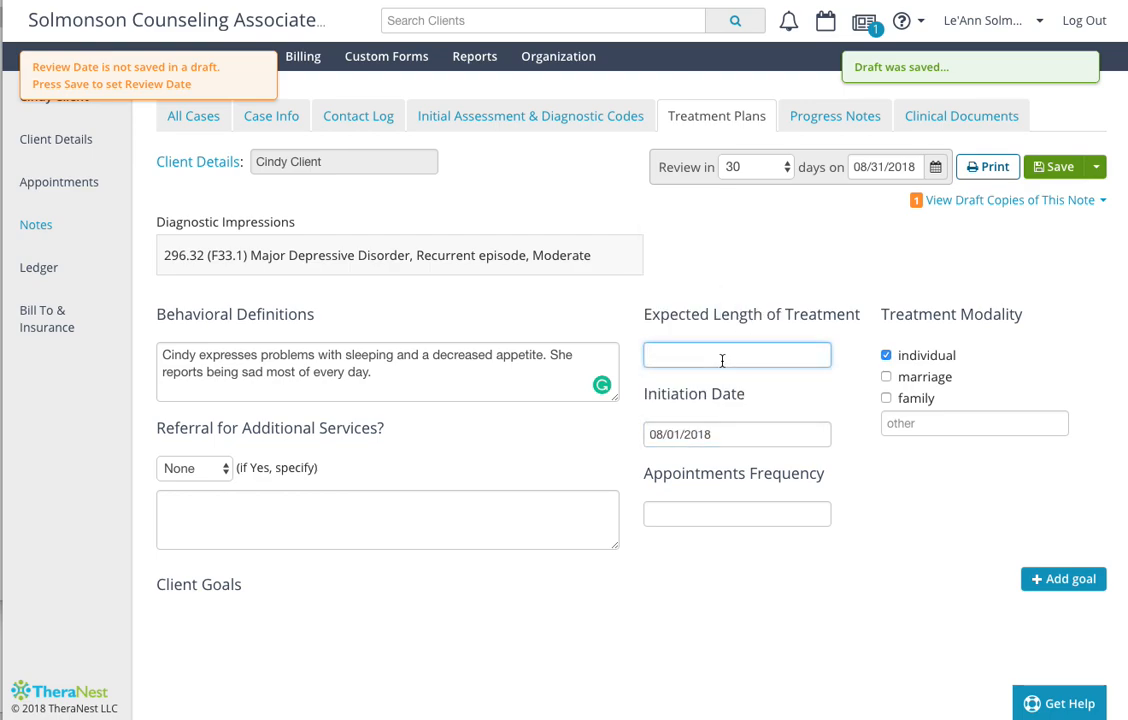
pyautogui.write('90 days')
pyautogui.click(715, 517)
pyautogui.write('weekly')
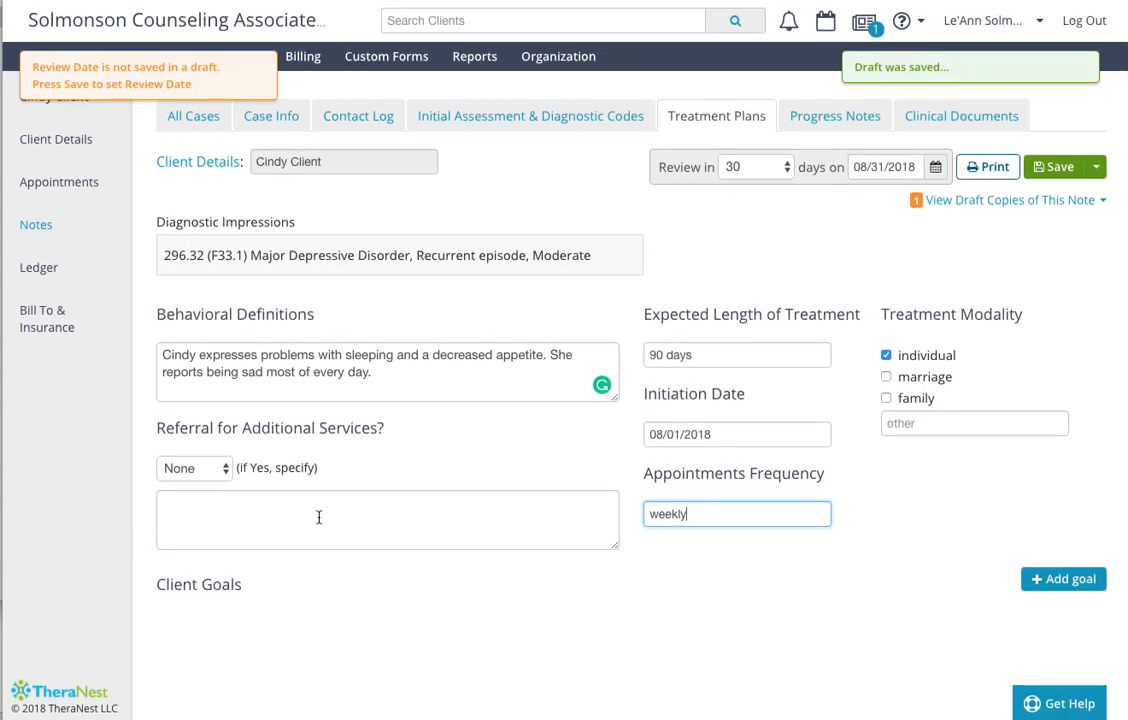
# - Set Referral for Additional Services to Yes and specify "Refer to MD for medication consult"
pyautogui.click(319, 517)
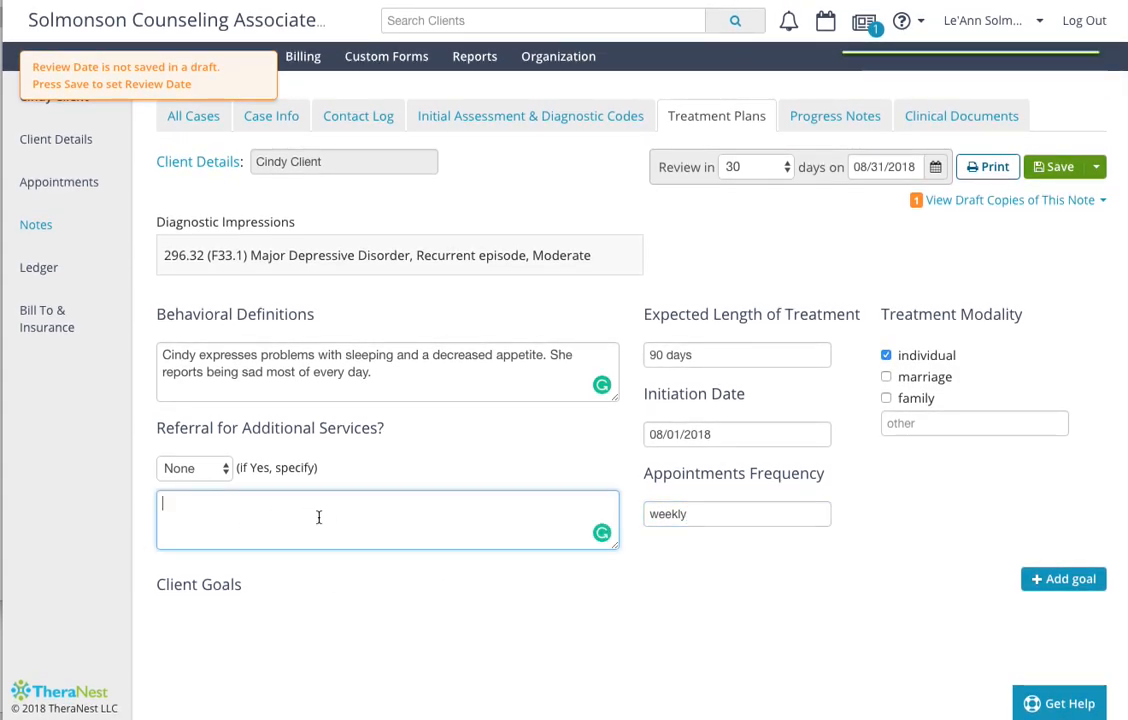
pyautogui.click(181, 469)
pyautogui.click(177, 487)
pyautogui.click(209, 509)
pyautogui.write('Re')
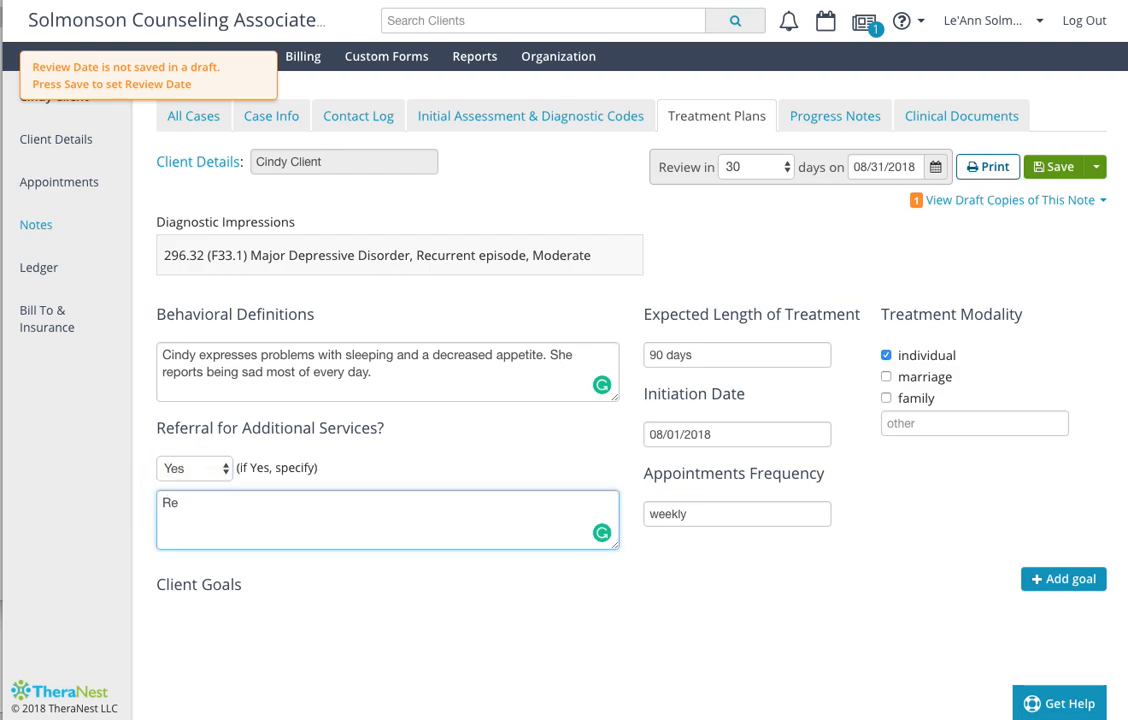
pyautogui.write('fer to MD for me')
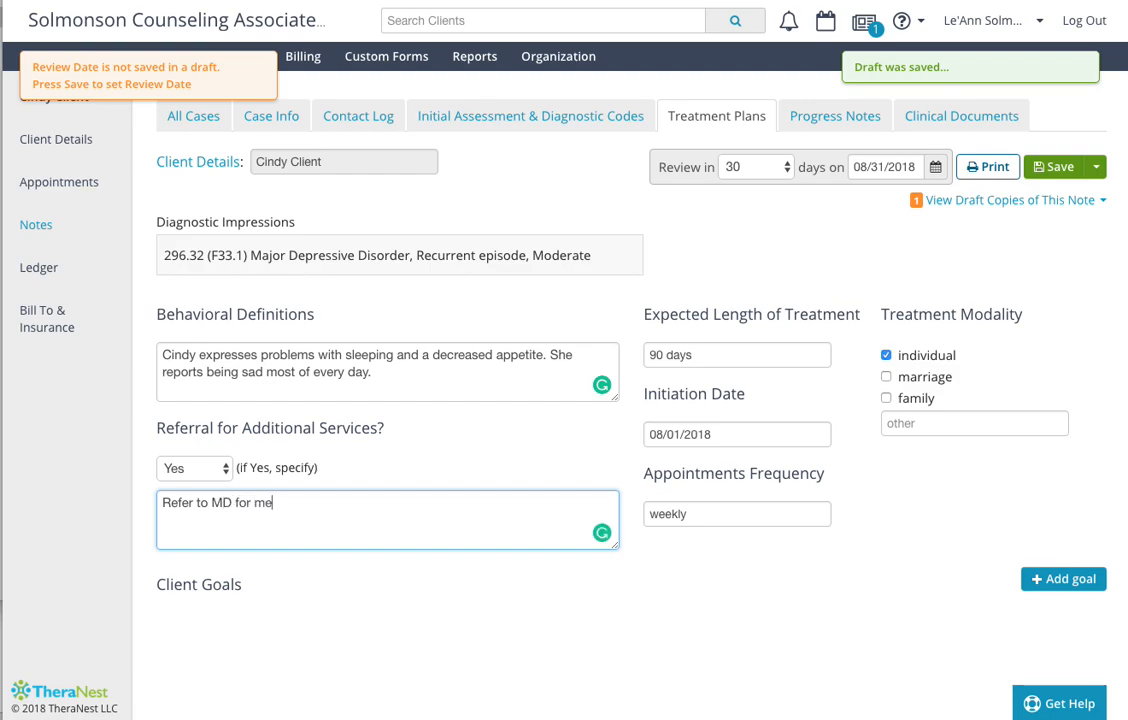
pyautogui.write('dication consult')
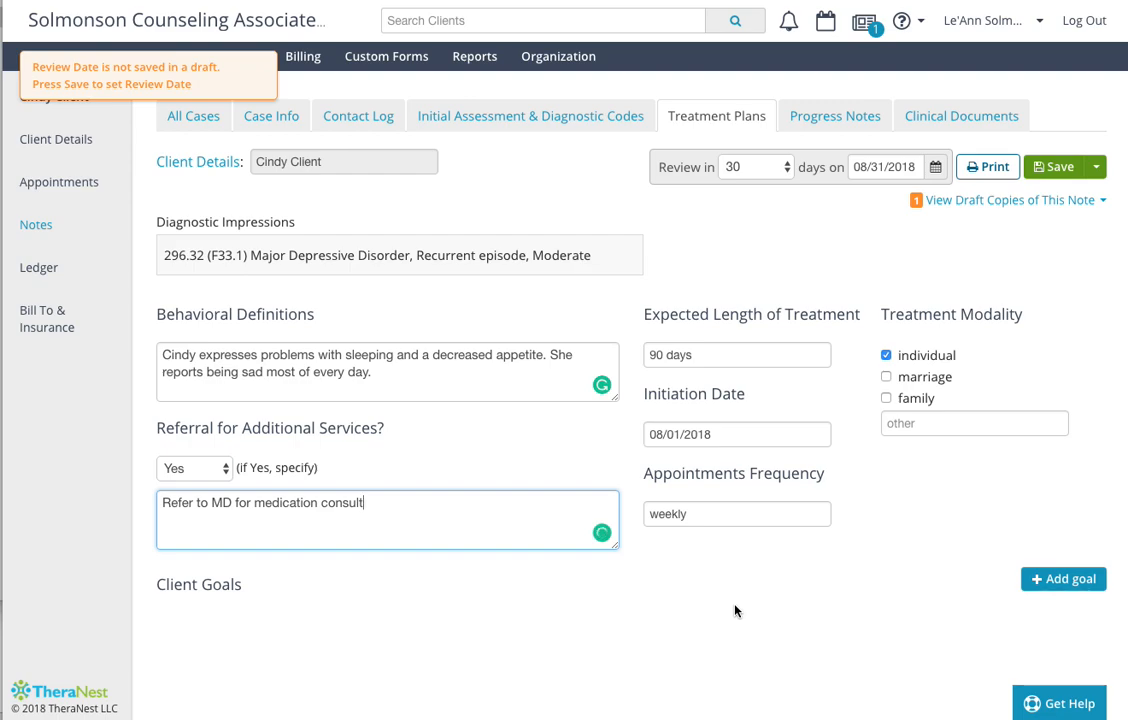
# - Add a client goal named to say that the client will decrease depressive symptoms and demonstrate a return to a normal mood
pyautogui.click(1055, 589)
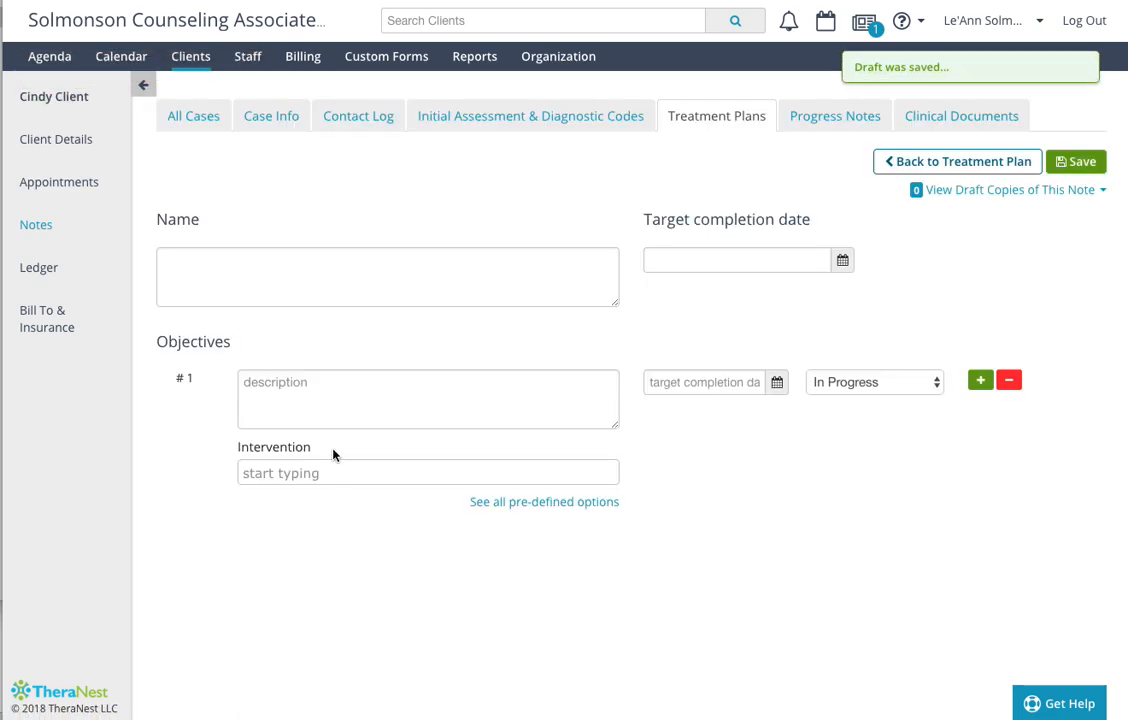
pyautogui.click(277, 272)
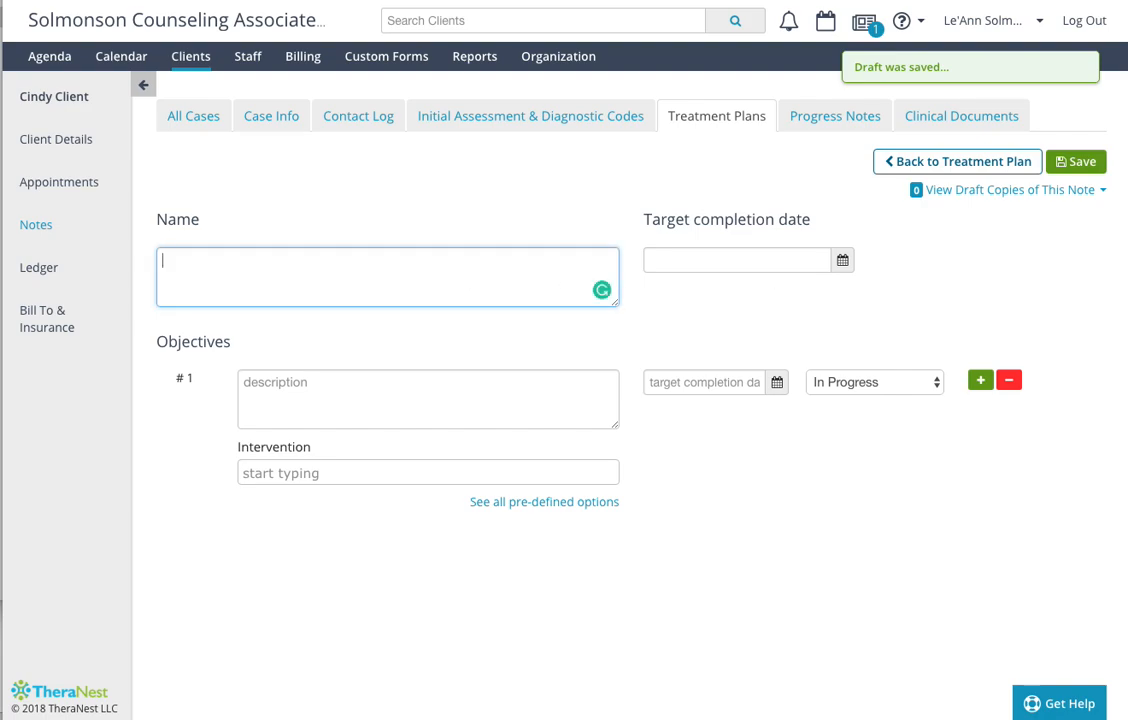
pyautogui.write('Cindy wil')
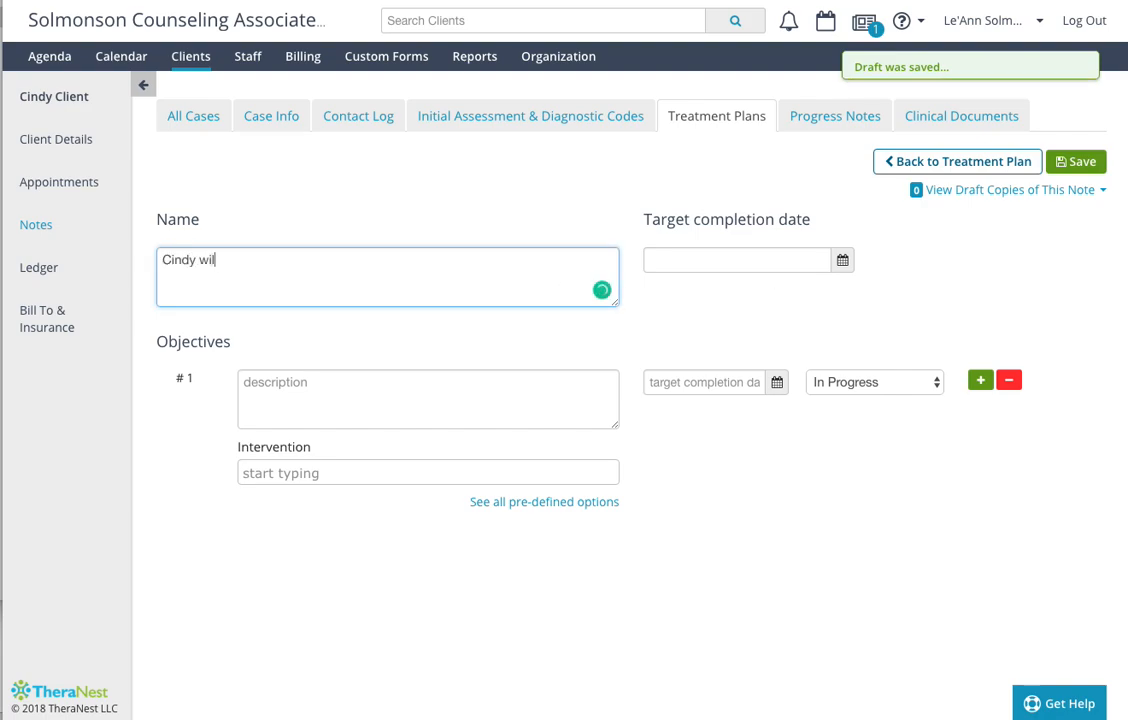
pyautogui.write('l decreas')
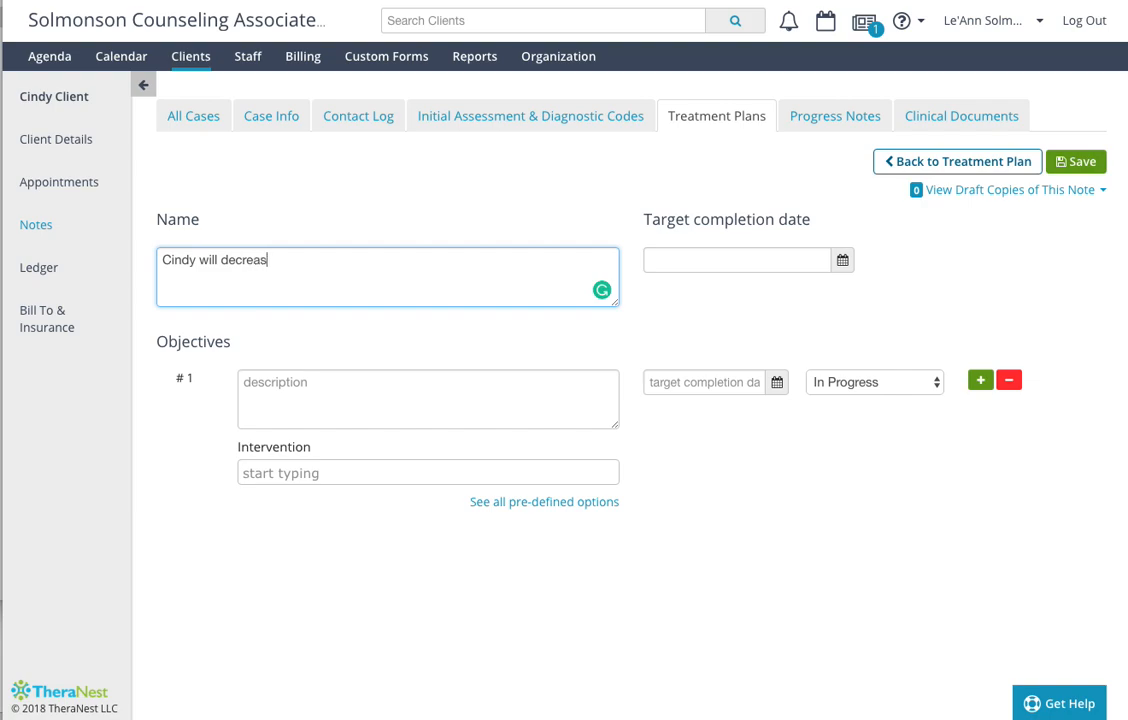
pyautogui.write('e depressive symptoms and increase')
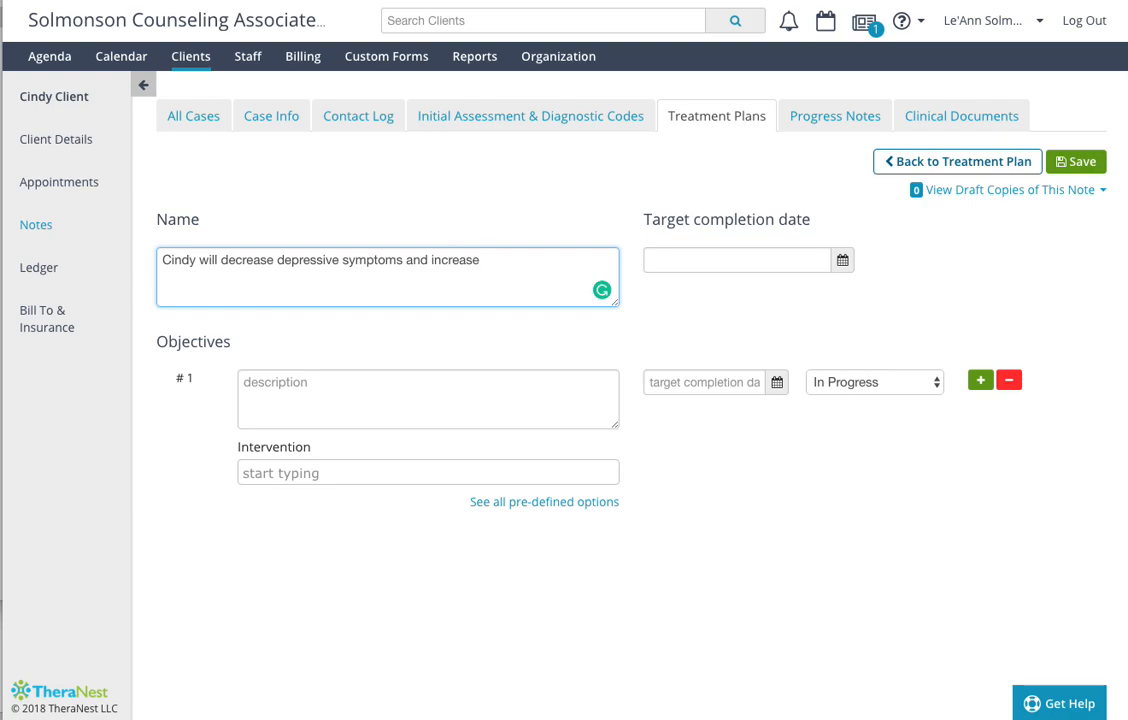
pyautogui.press('BackSpace')
pyautogui.press('BackSpace')
pyautogui.press('BackSpace')
pyautogui.press('BackSpace')
pyautogui.press('BackSpace')
pyautogui.press('BackSpace')
pyautogui.press('BackSpace')
pyautogui.press('BackSpace')
pyautogui.press('BackSpace')
pyautogui.press('BackSpace')
pyautogui.press('BackSpace')
pyautogui.press('BackSpace')
pyautogui.press('BackSpace')
pyautogui.press('BackSpace')
pyautogui.write('and demonstrate a reture')
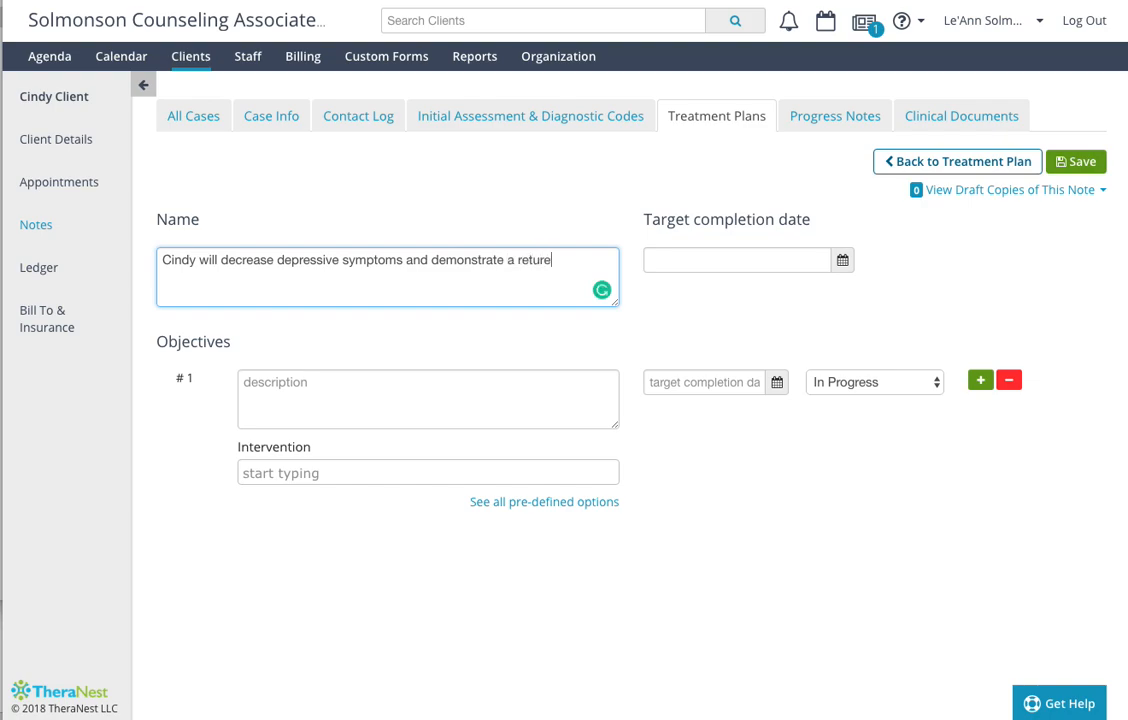
pyautogui.press('BackSpace')
pyautogui.write('n to a normal mood.')
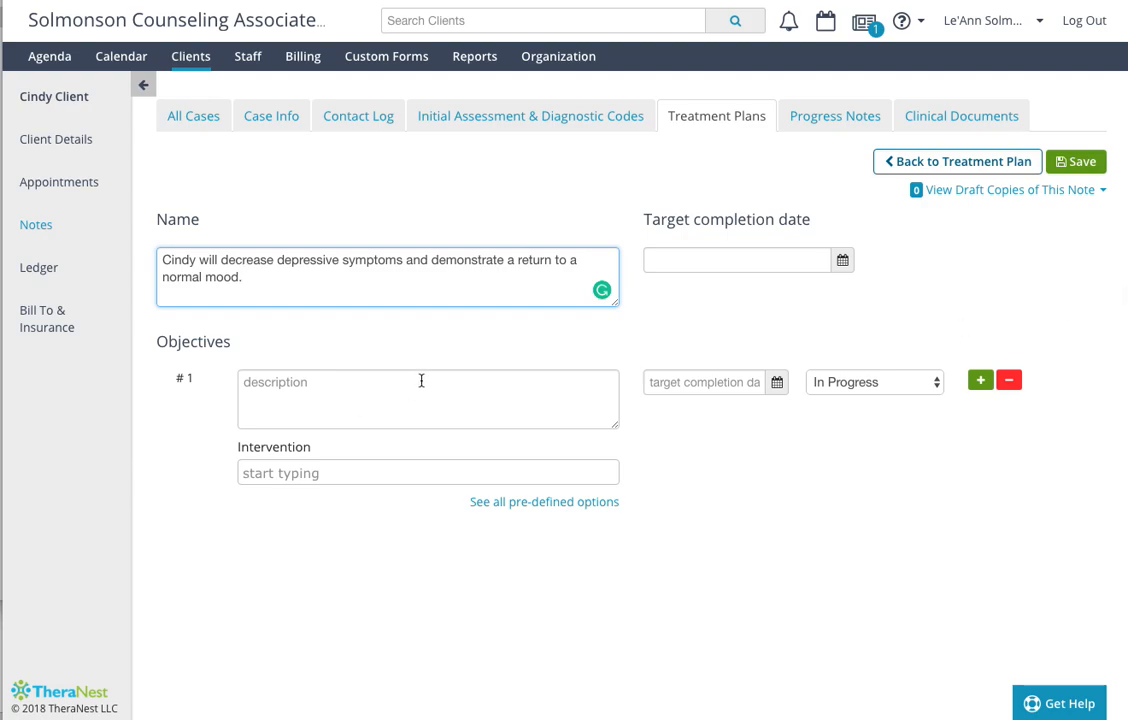
# - Describe objective #1 as the client establishing a regular schedule that she maintains on a daily basis
pyautogui.click(358, 388)
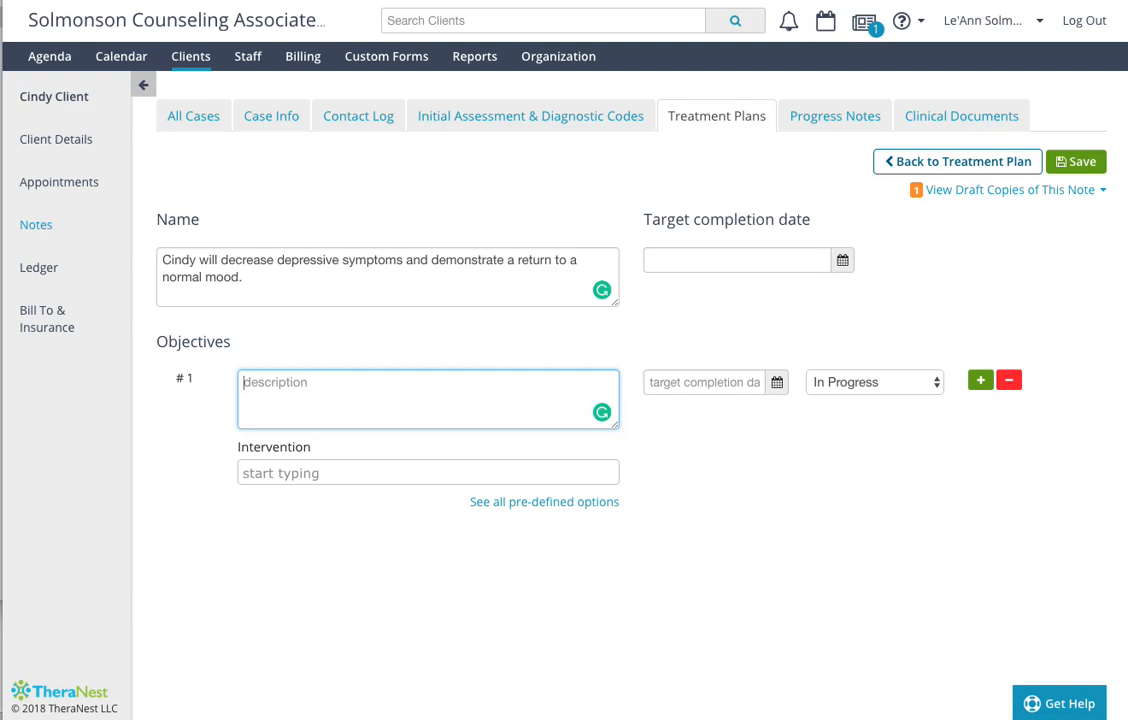
pyautogui.write('Cindy will establish a reg')
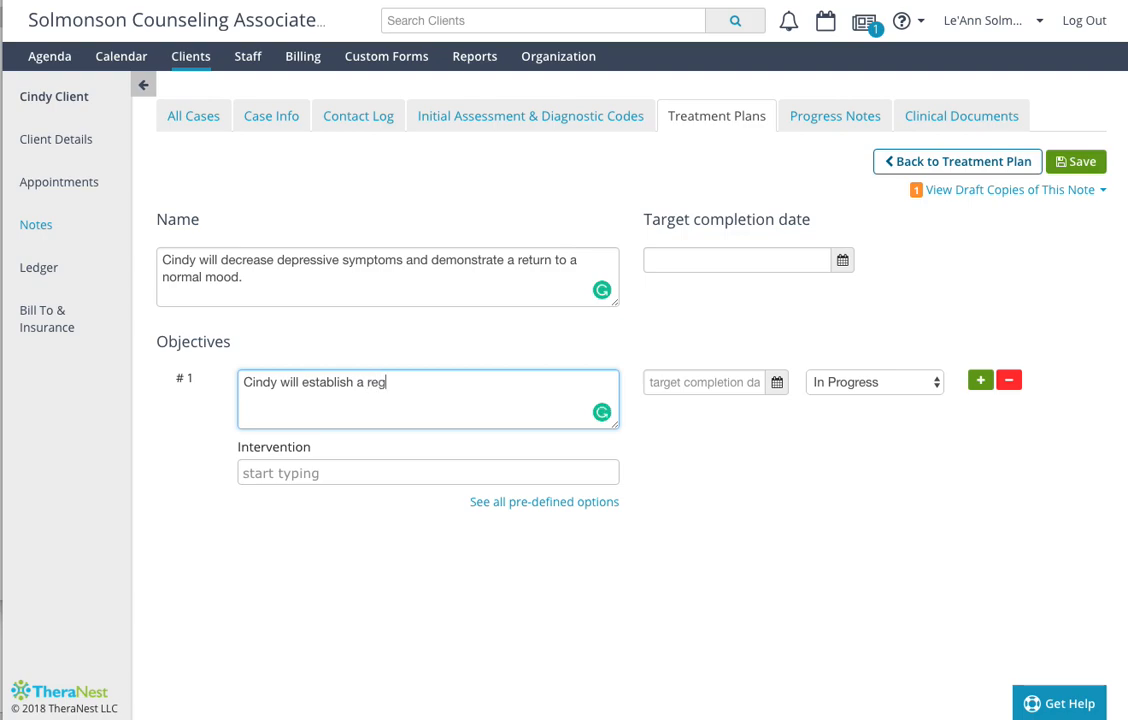
pyautogui.write('ular schedule that she maintains')
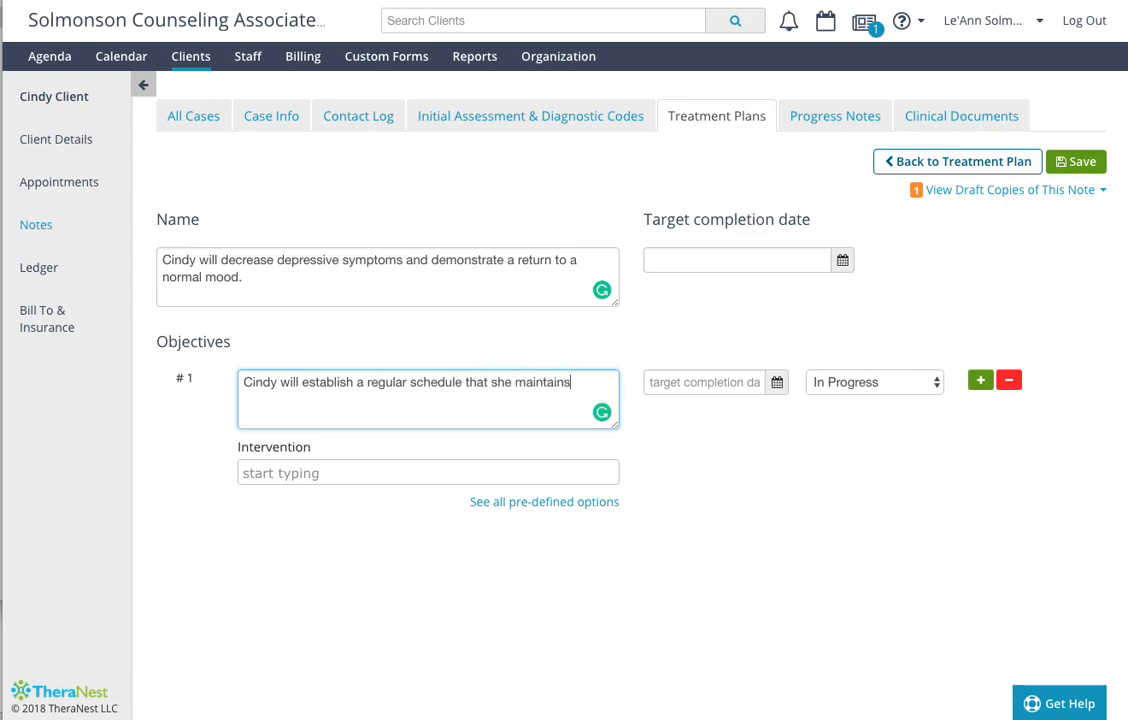
pyautogui.write(' on a daily basis.')
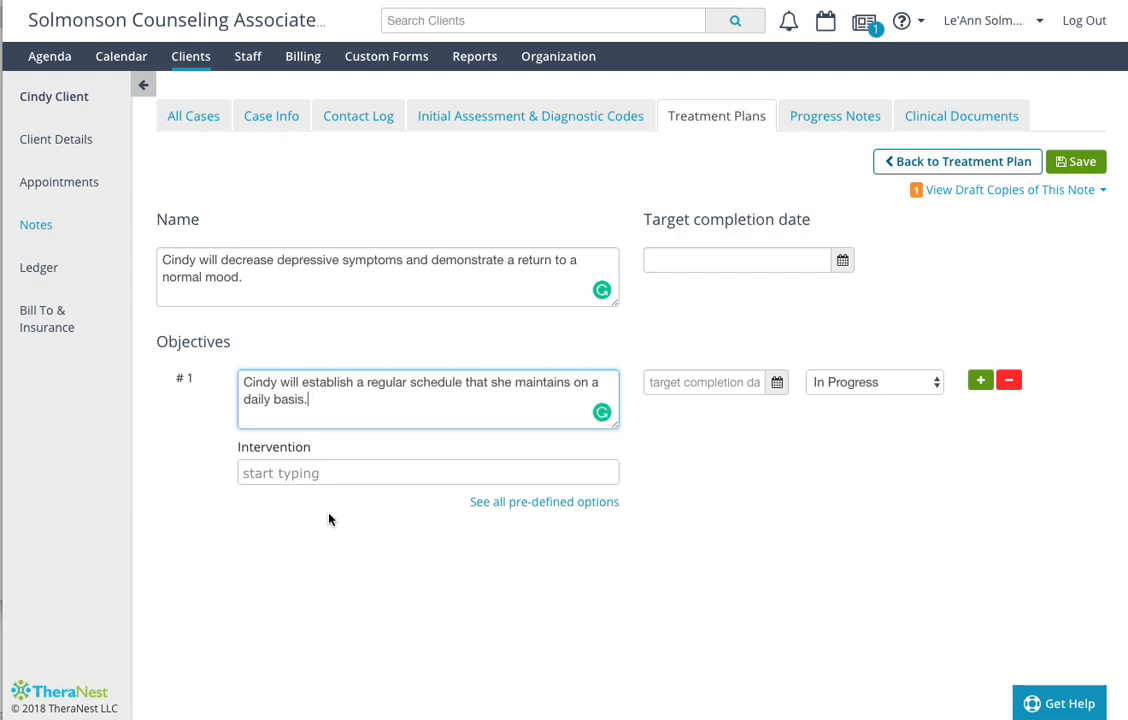
# - Add Accountability as an intervention for objective #1
pyautogui.click(410, 471)
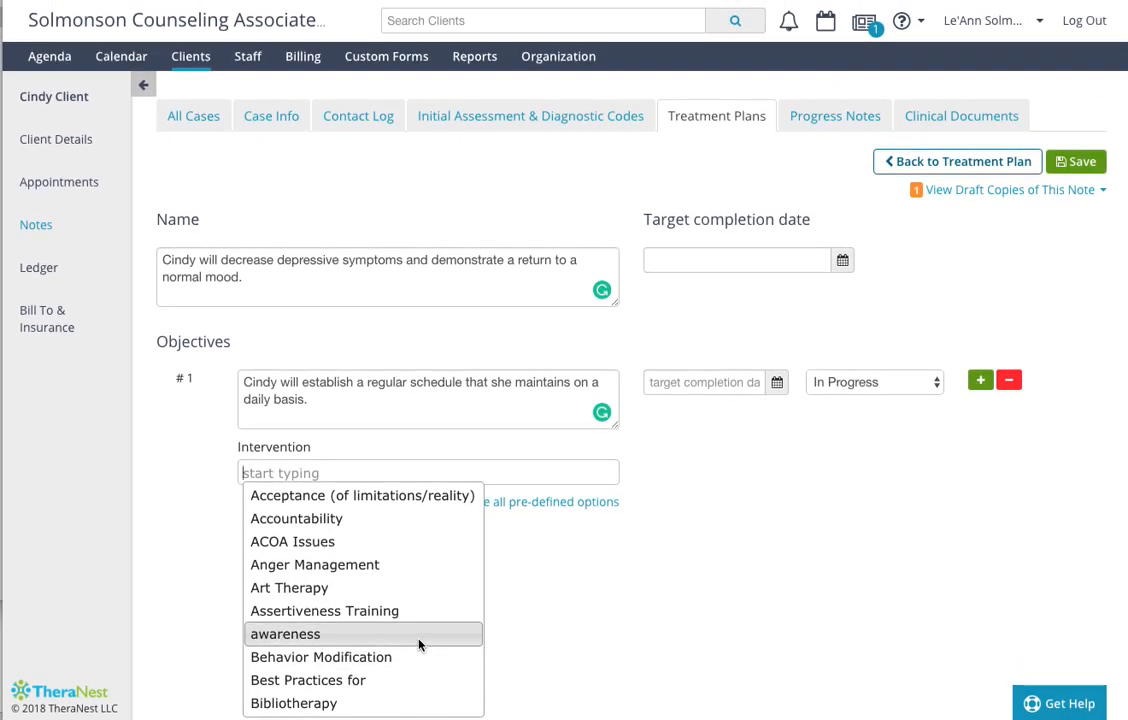
pyautogui.press('Down')
pyautogui.press('Down')
pyautogui.press('Down')
pyautogui.press('Down')
pyautogui.press('Down')
pyautogui.press('Down')
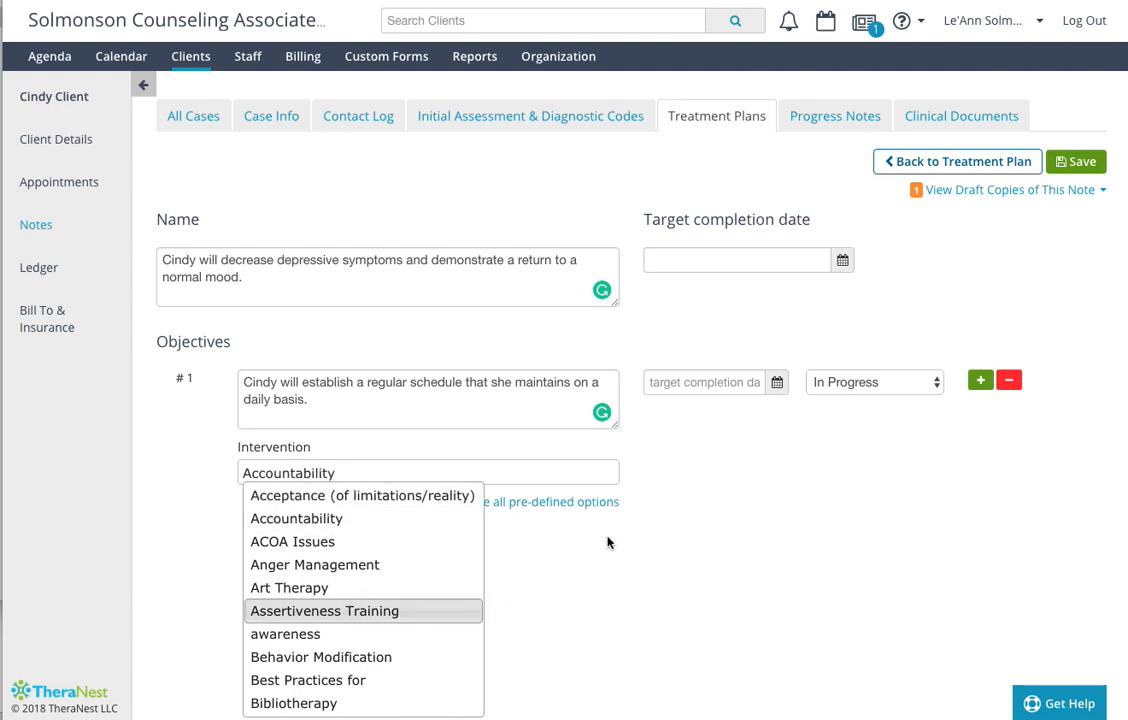
pyautogui.press('Return')
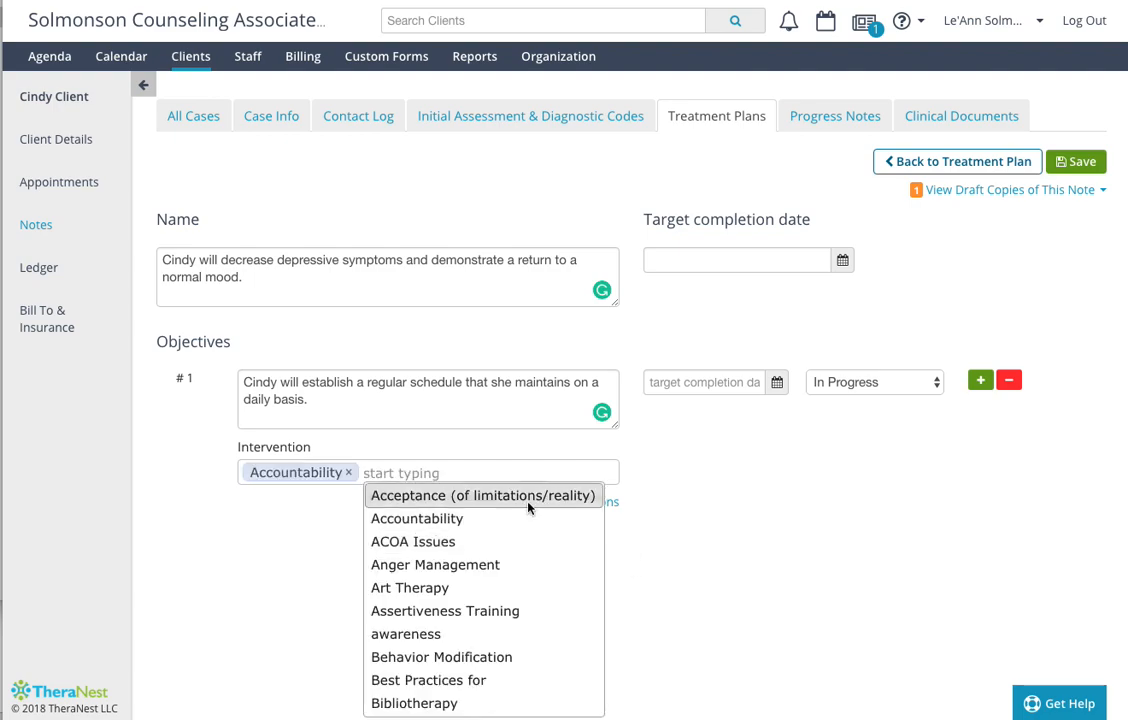
# - Add Behavior Modification from the pre-defined options to objective #1's interventions and remove Accountability
pyautogui.click(612, 503)
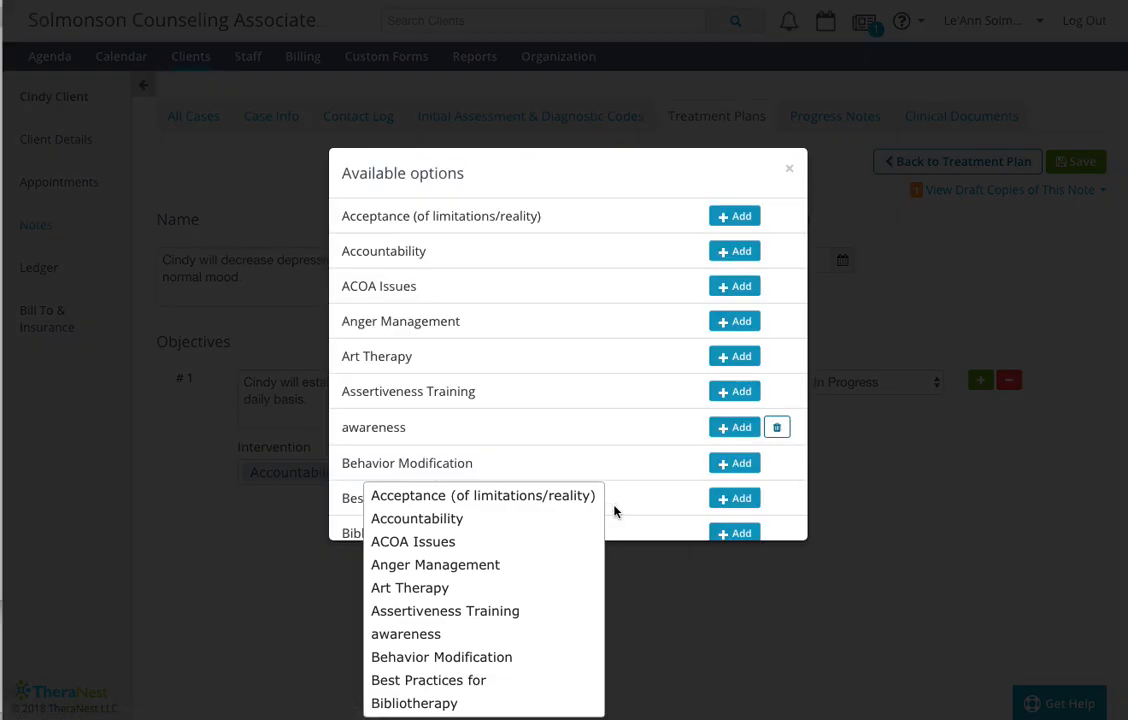
pyautogui.scroll(-5, 590, 373)
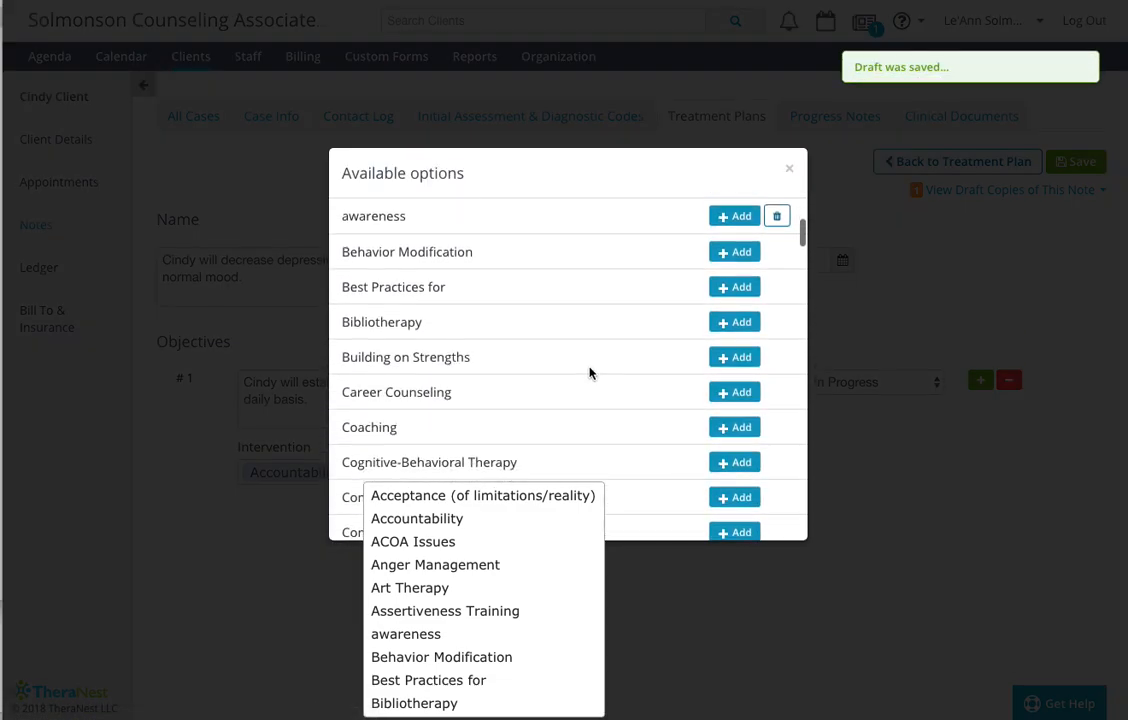
pyautogui.scroll(-4, 590, 373)
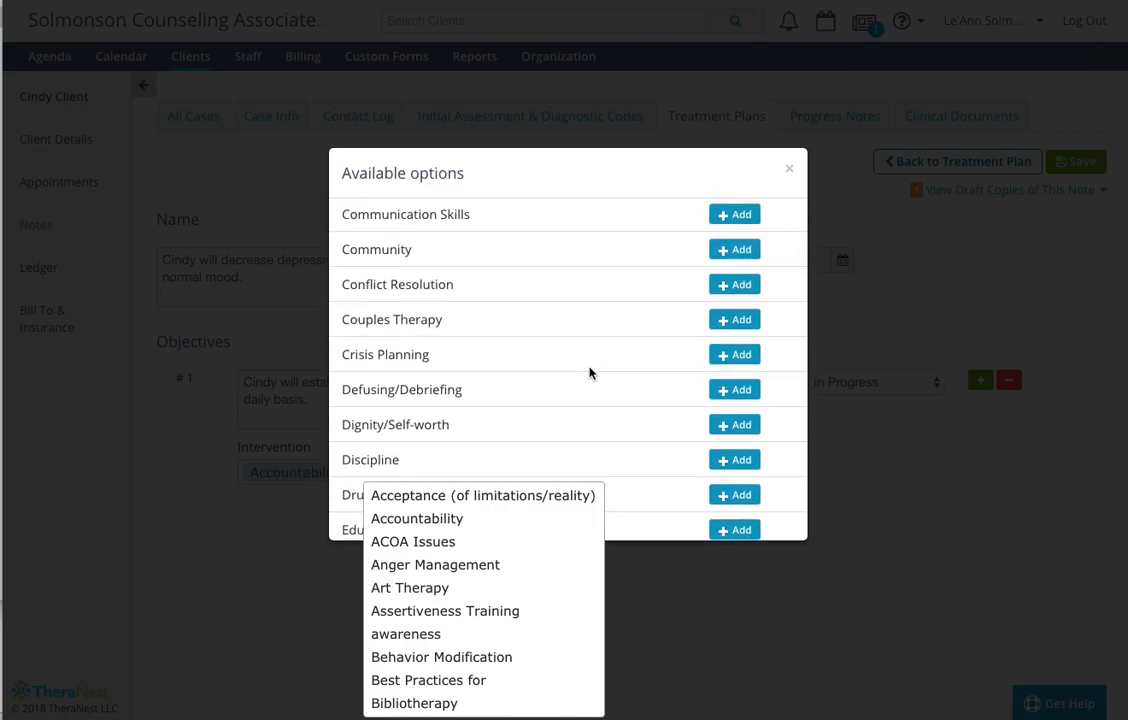
pyautogui.scroll(-5, 590, 373)
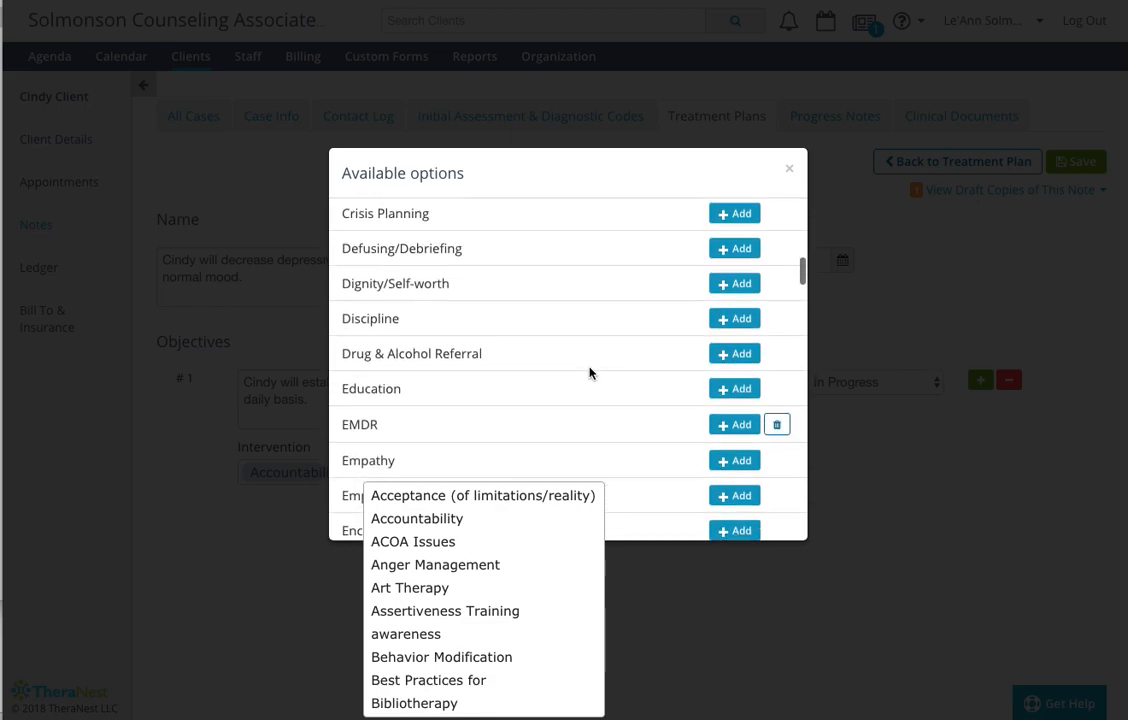
pyautogui.scroll(-5, 590, 373)
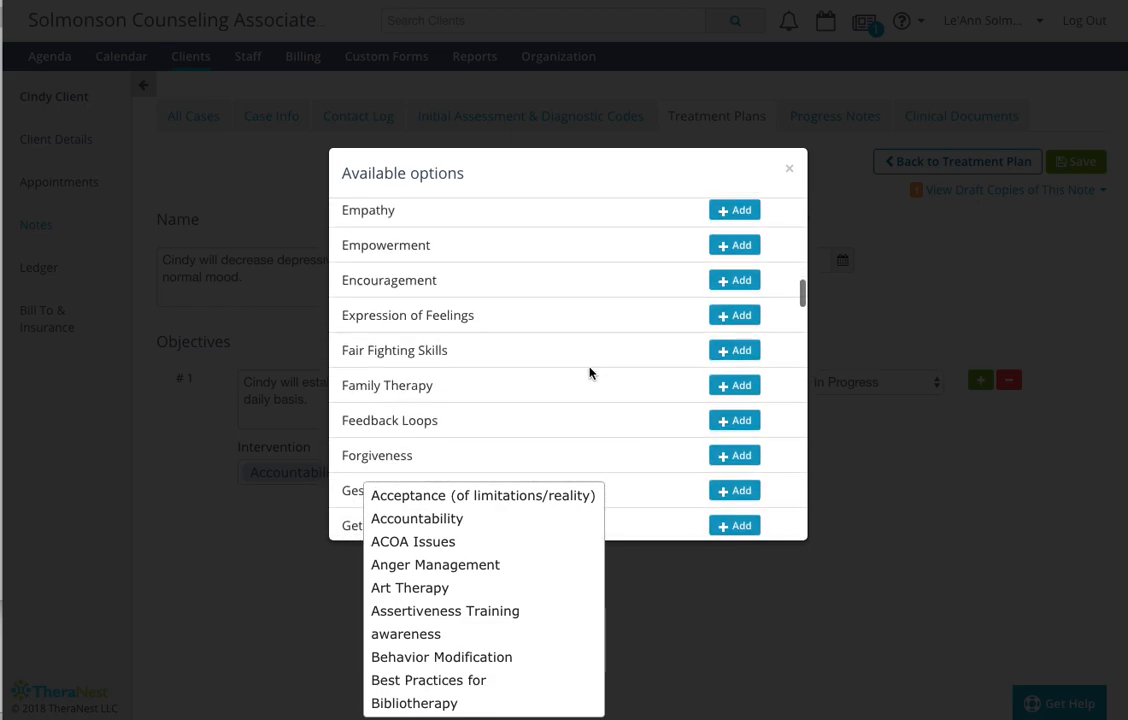
pyautogui.scroll(-1, 590, 373)
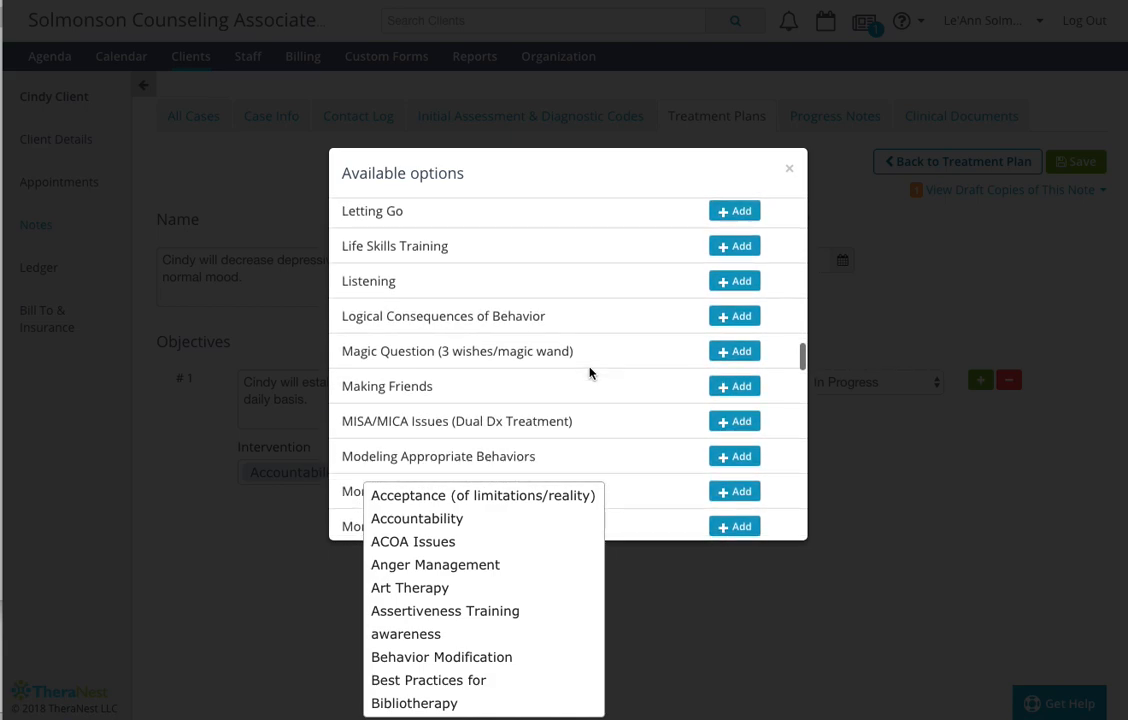
pyautogui.scroll(-1, 590, 373)
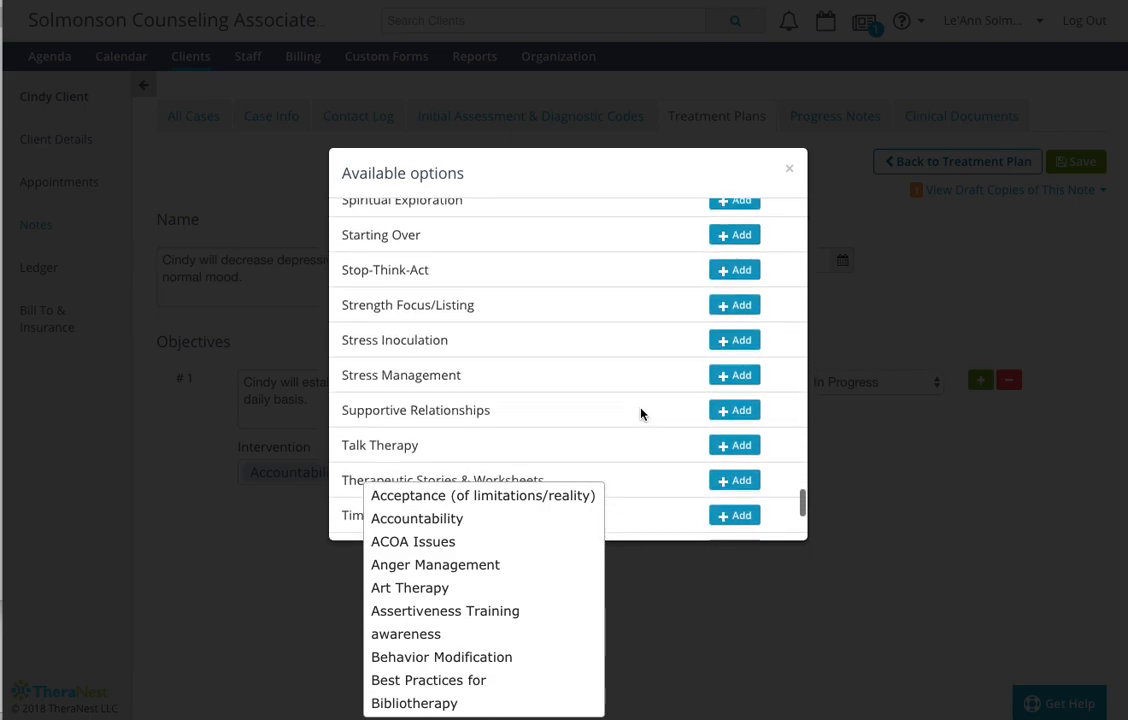
pyautogui.scroll(-1, 641, 413)
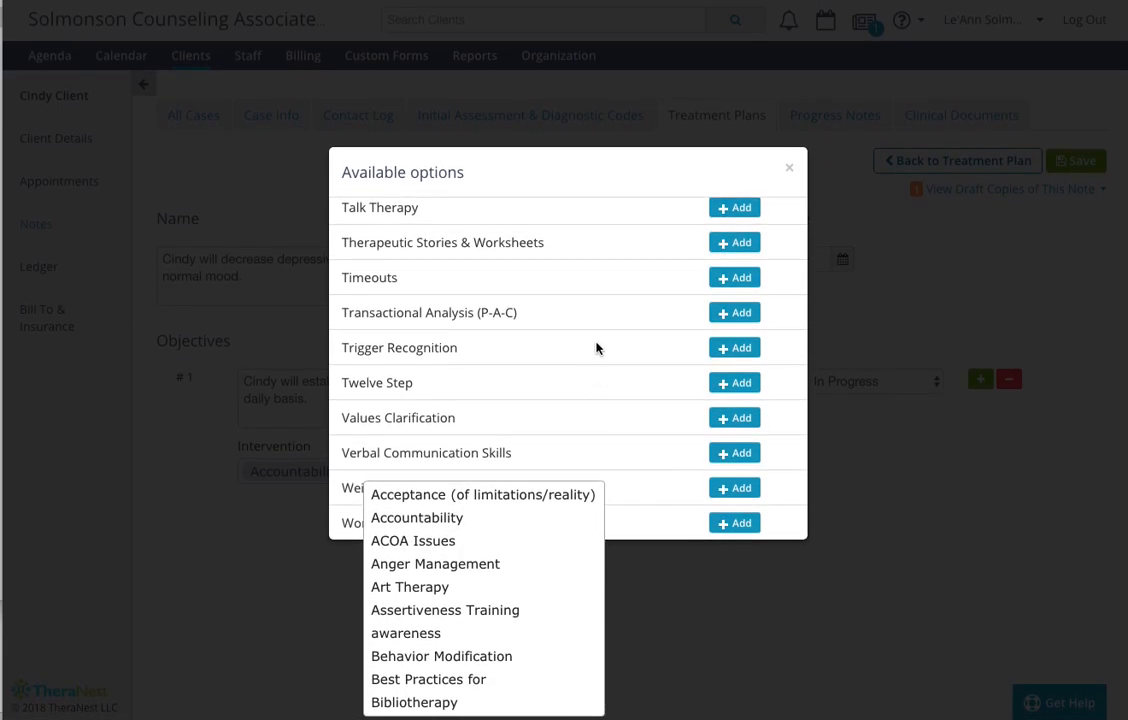
pyautogui.scroll(20, 597, 346)
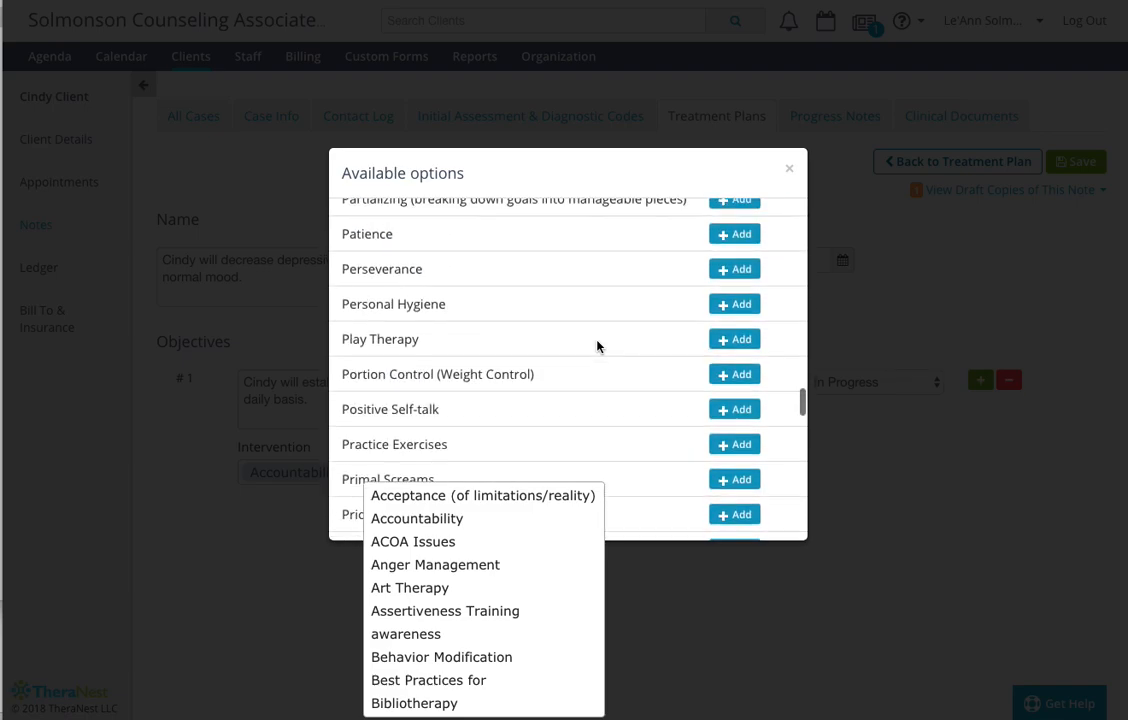
pyautogui.scroll(12, 597, 346)
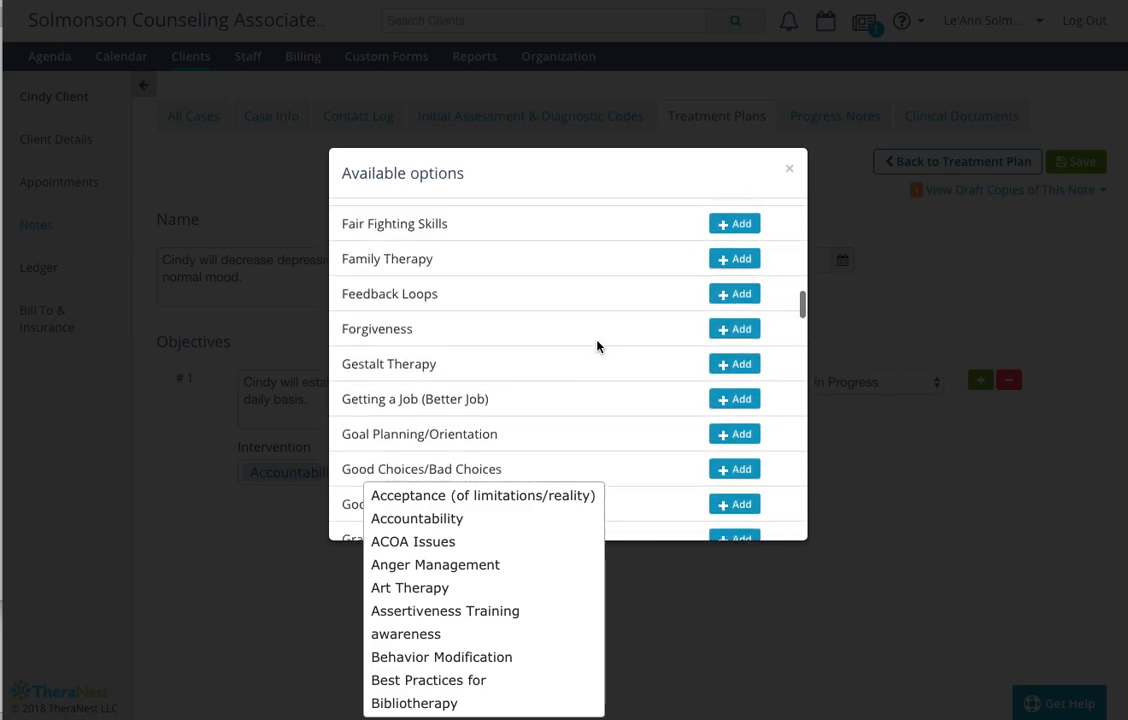
pyautogui.scroll(10, 597, 346)
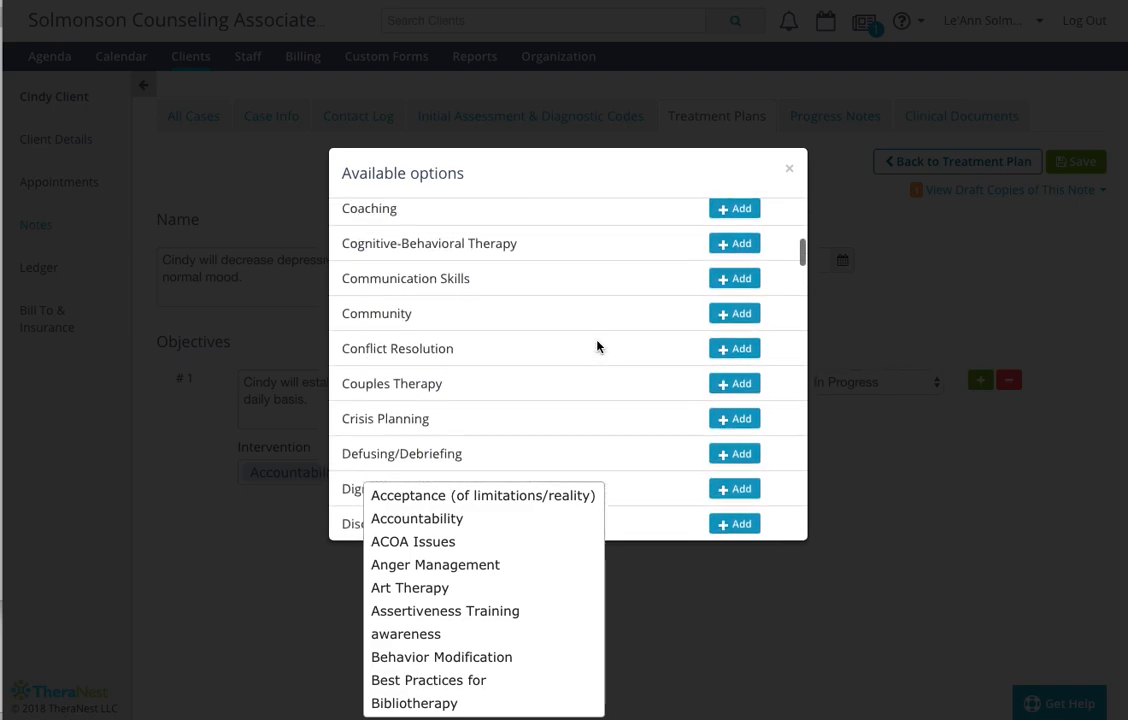
pyautogui.scroll(1, 597, 346)
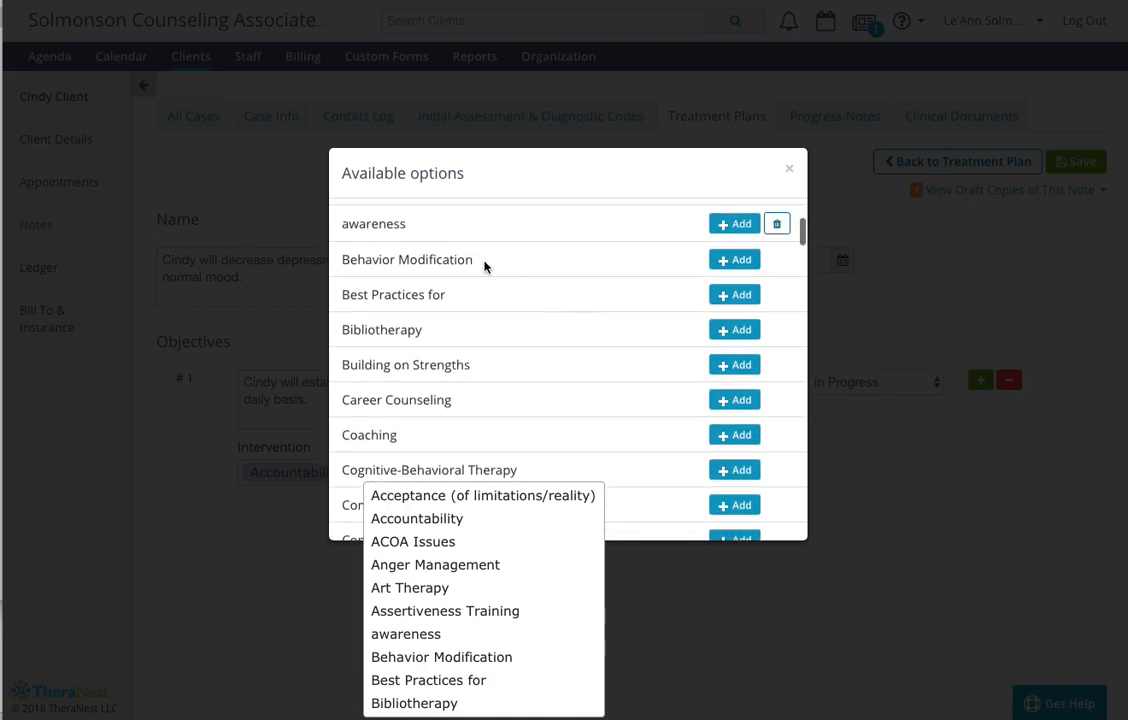
pyautogui.click(744, 262)
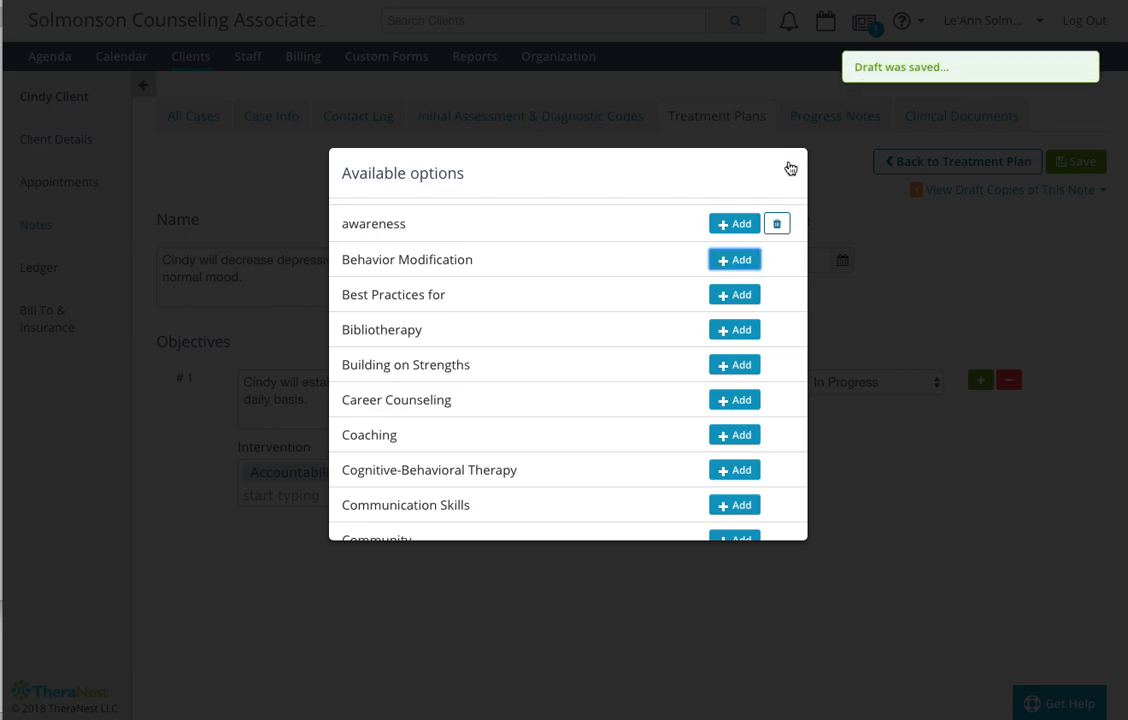
pyautogui.click(790, 172)
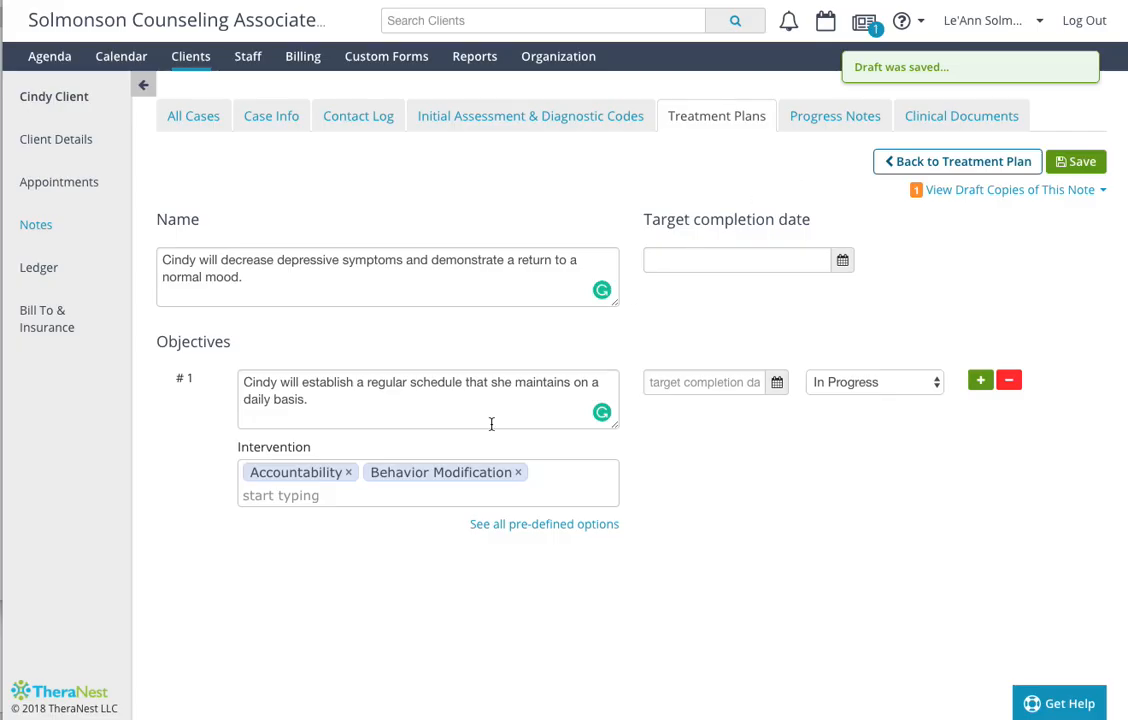
pyautogui.click(348, 472)
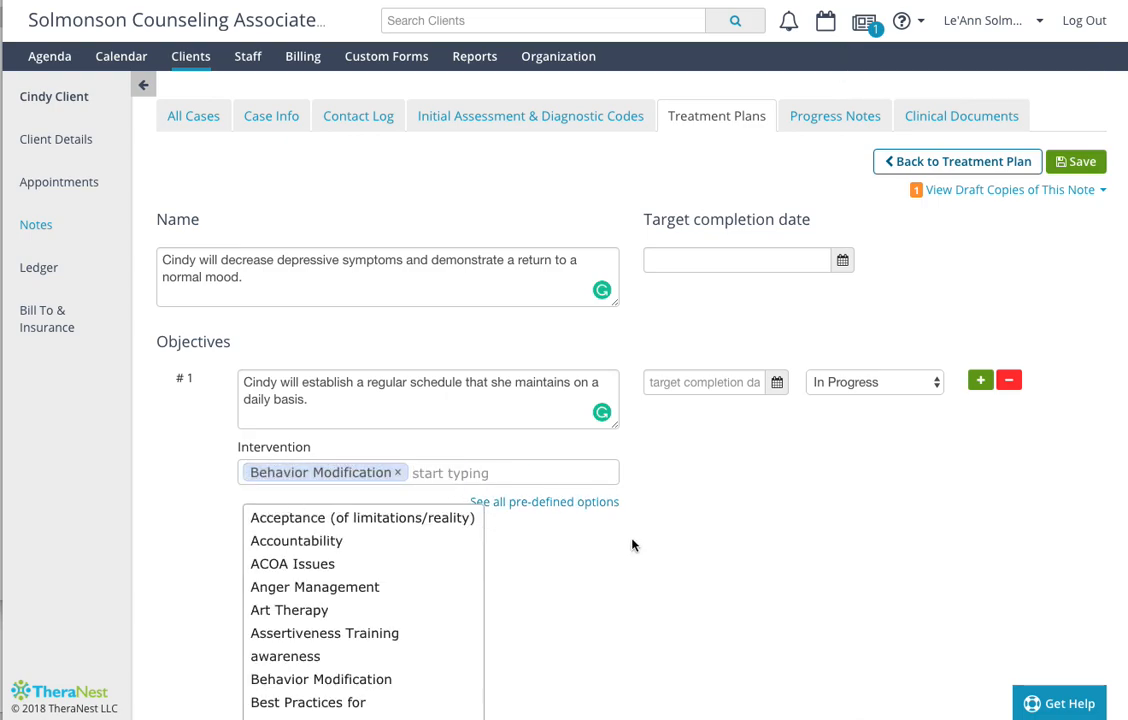
# - Set the client goal's target completion date to 11/01/2018
pyautogui.scroll(-1, 632, 545)
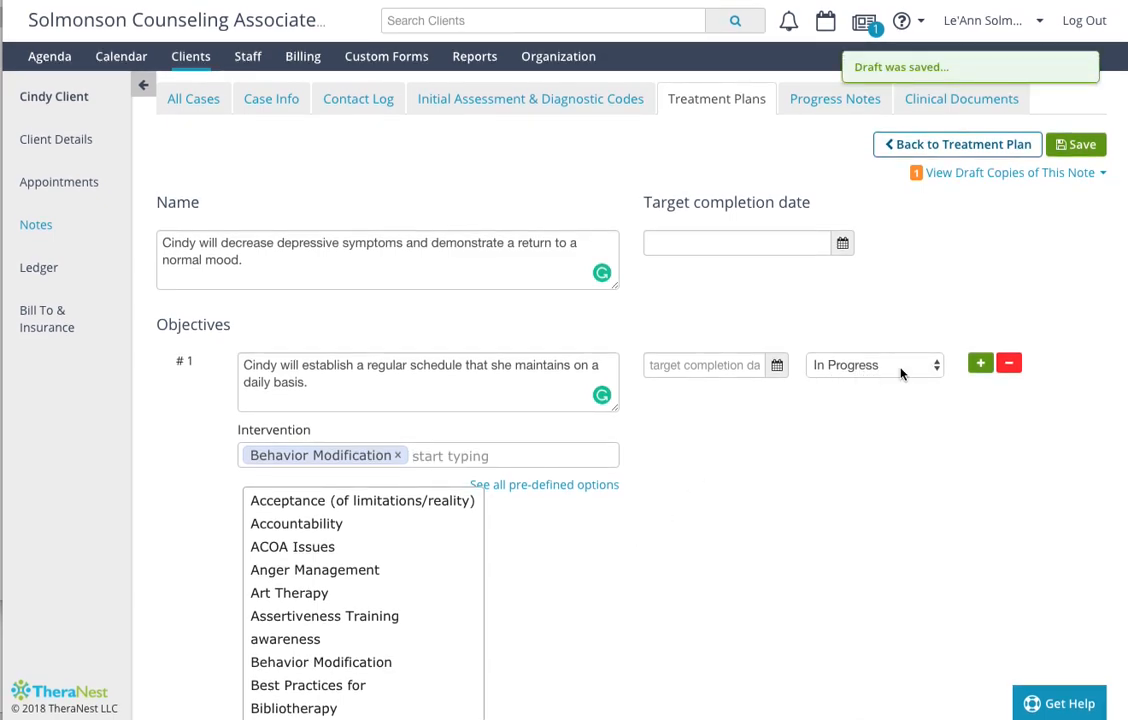
pyautogui.click(776, 246)
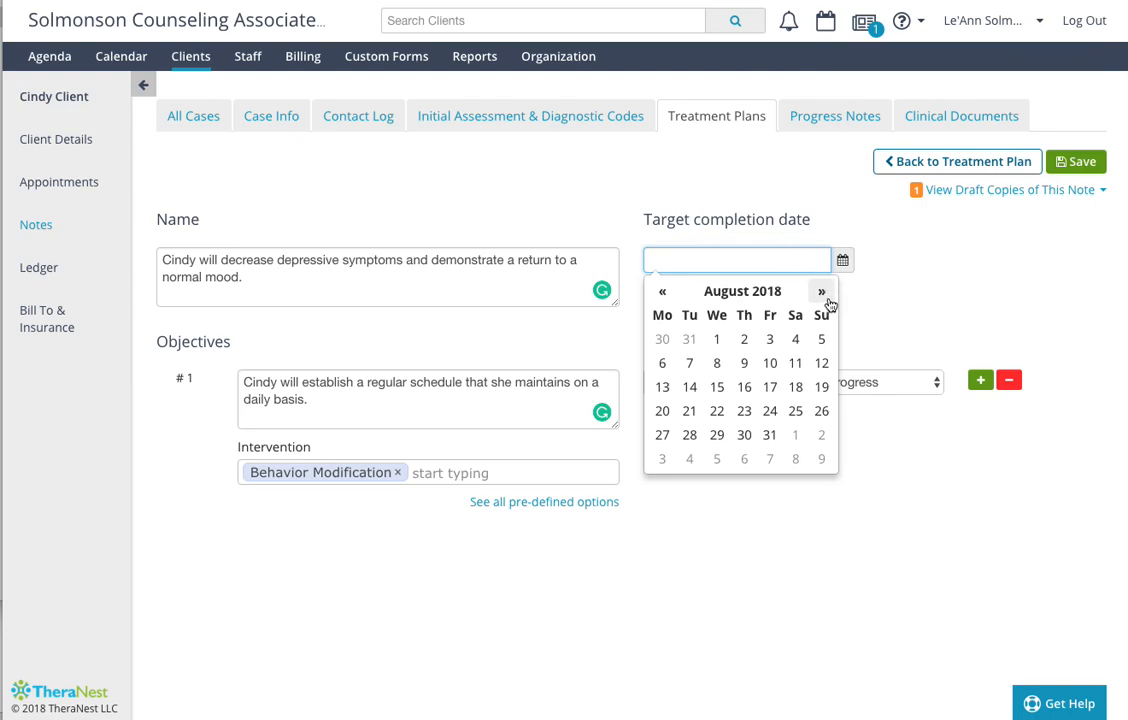
pyautogui.click(821, 293)
pyautogui.click(820, 295)
pyautogui.click(820, 295)
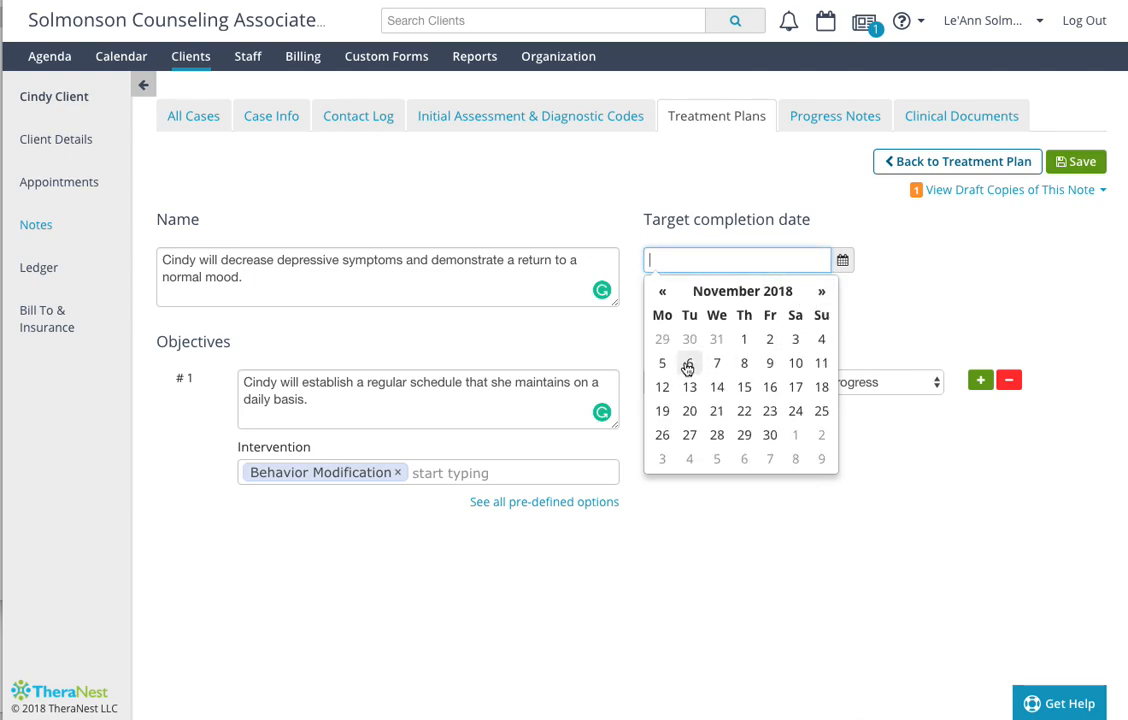
pyautogui.click(743, 341)
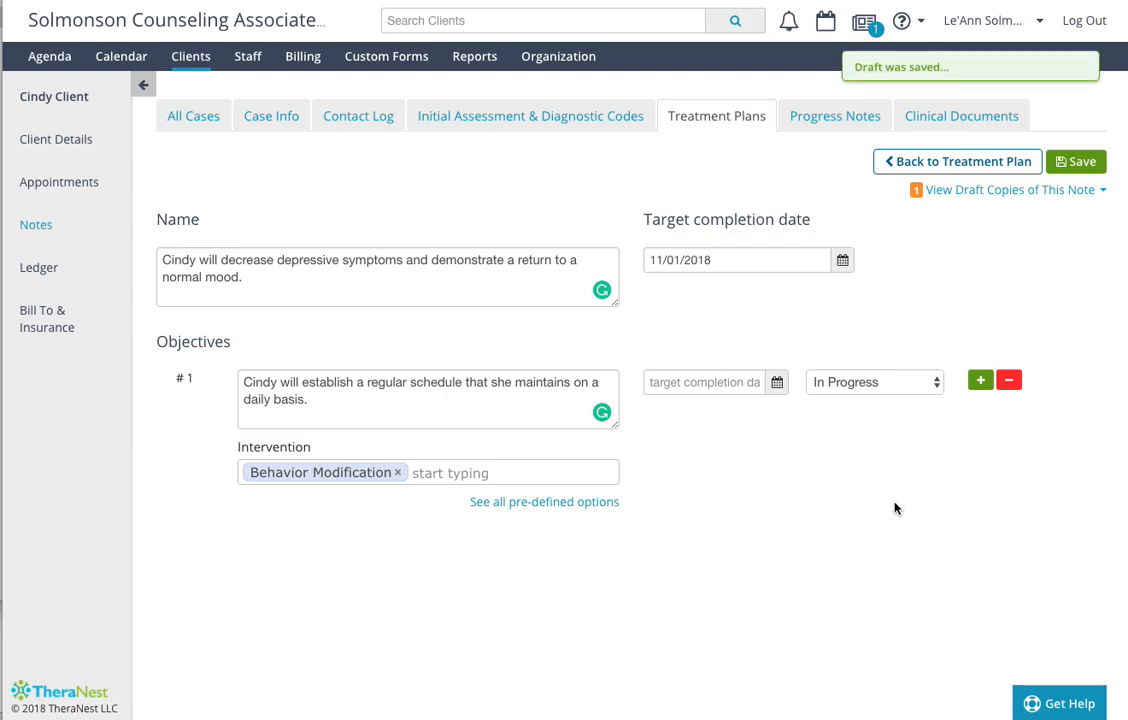
# - Add objective #2, describing that the client will engage in 20 minutes of physical activity daily
pyautogui.click(981, 382)
pyautogui.click(358, 564)
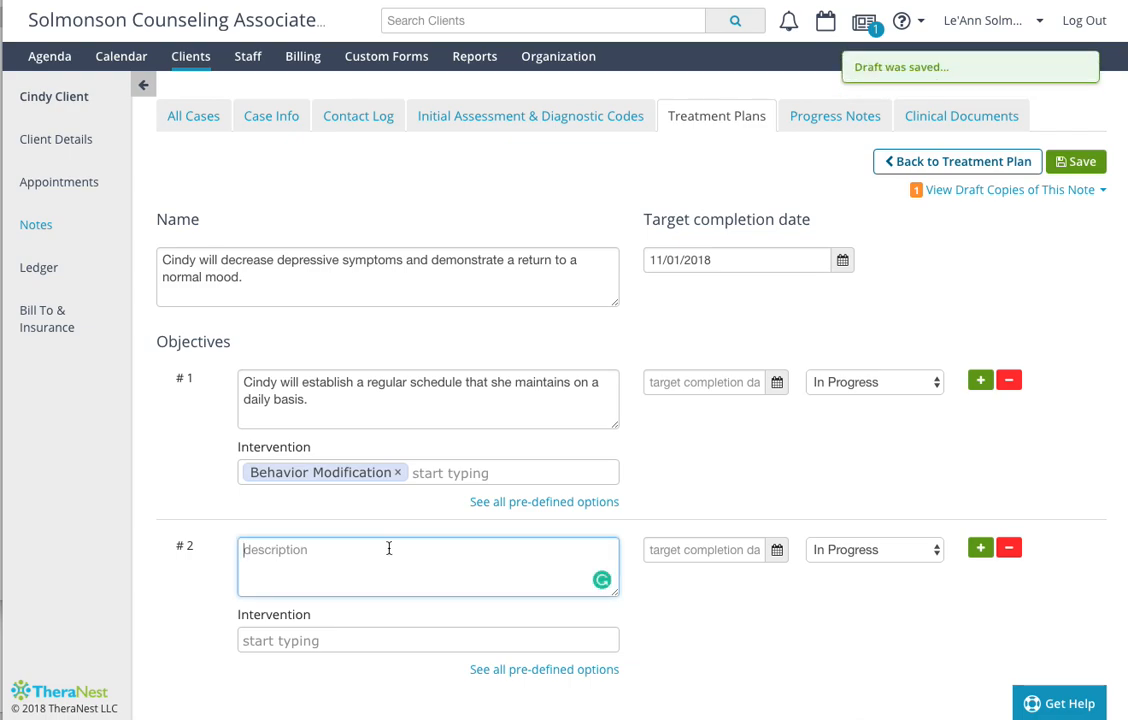
pyautogui.write('Cindy will engage in')
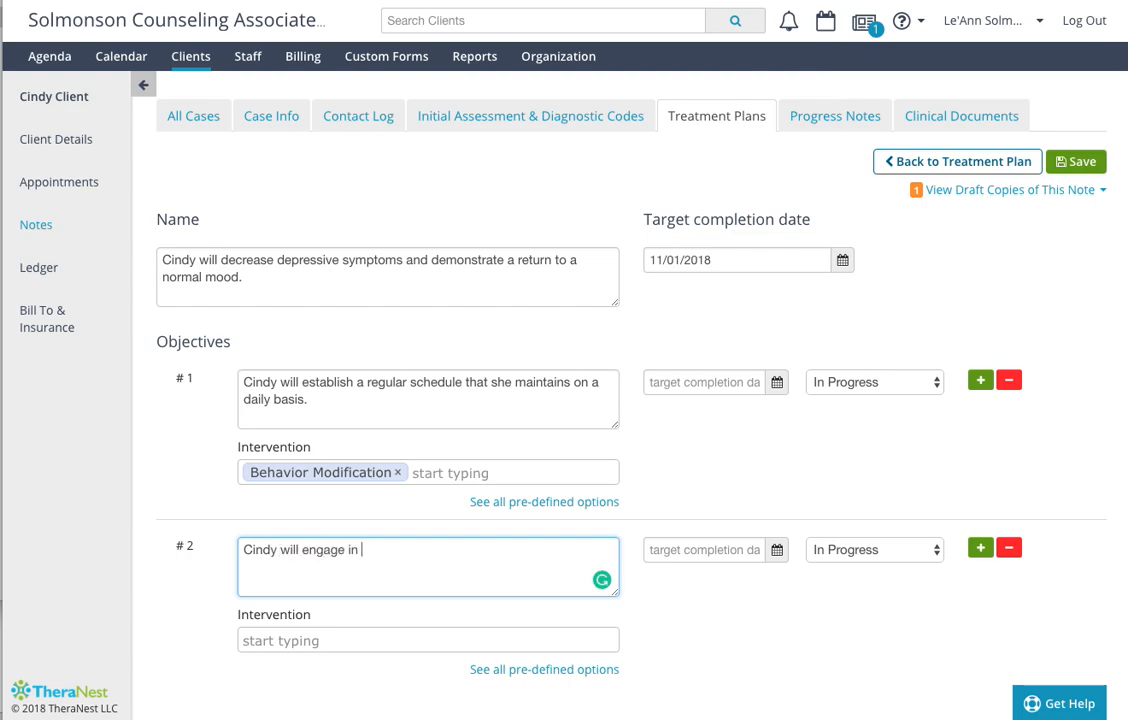
pyautogui.write(' 20 minutes of phy')
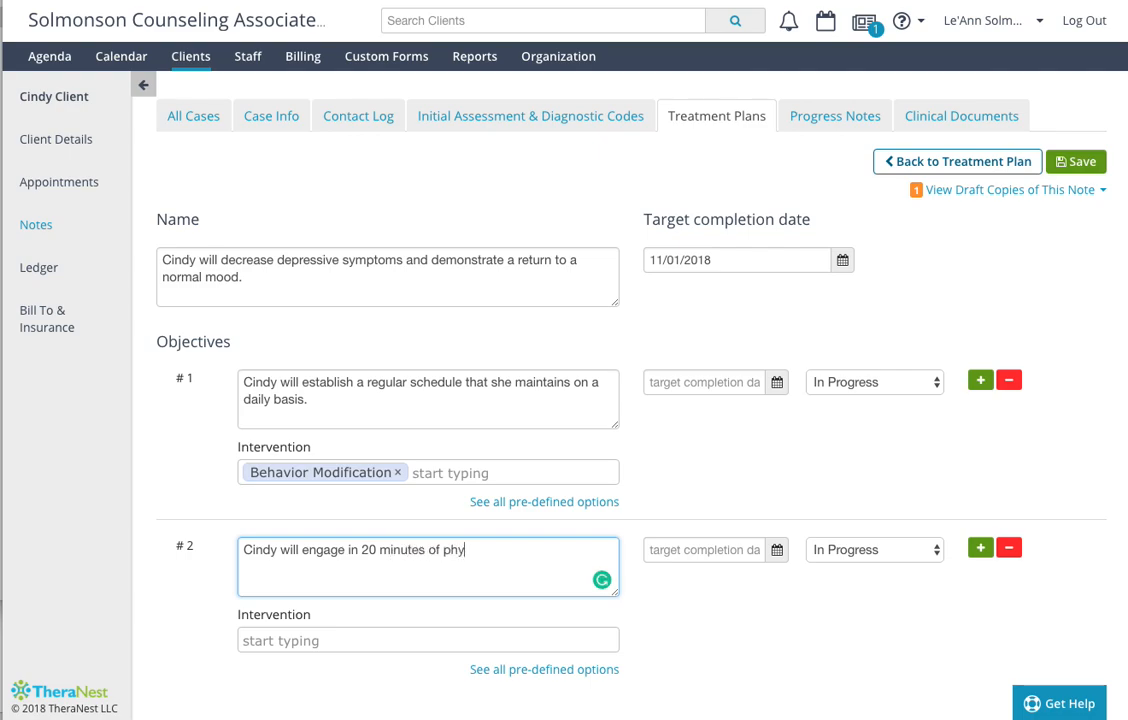
pyautogui.write('sical activie')
pyautogui.press('BackSpace')
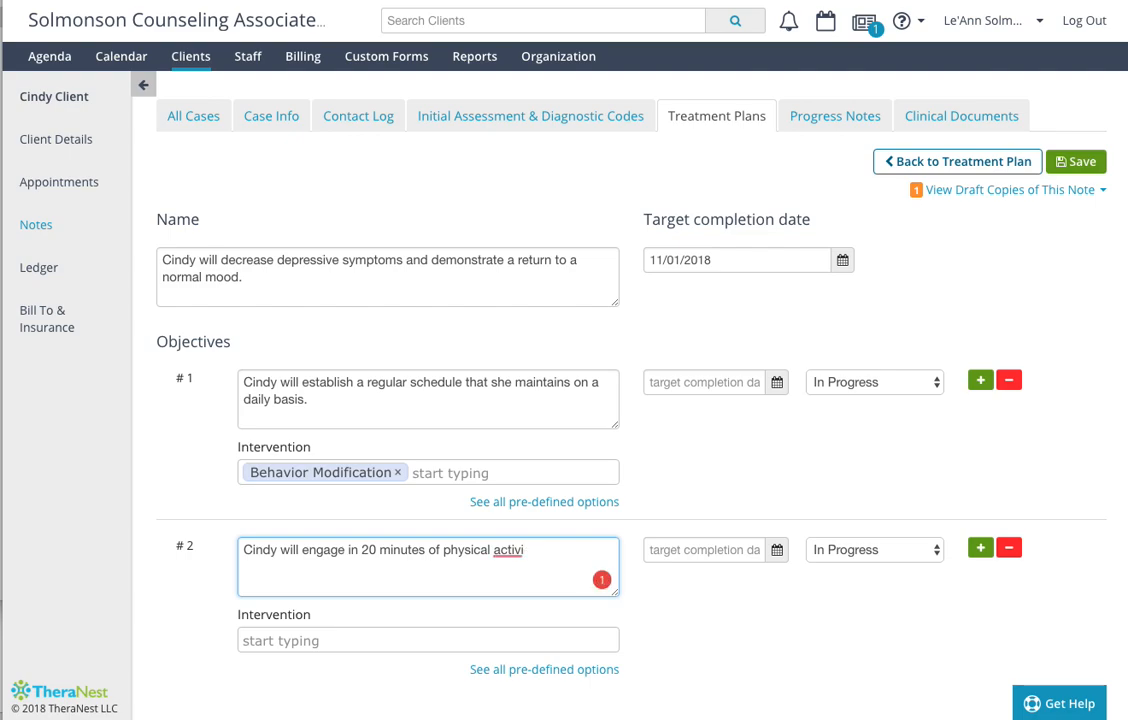
pyautogui.write('ty daily.')
# - Assign Behavior Modification as the intervention for objective #2 and save the goal
pyautogui.click(342, 647)
pyautogui.scroll(-3, 358, 670)
pyautogui.click(360, 662)
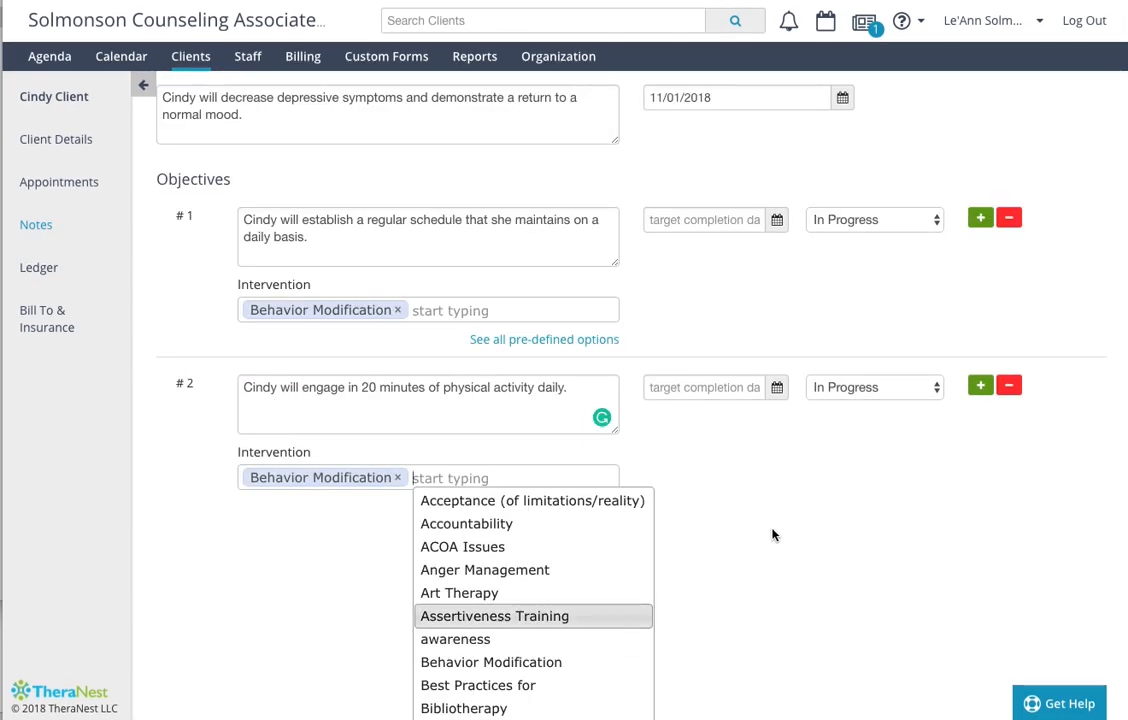
pyautogui.scroll(3, 788, 509)
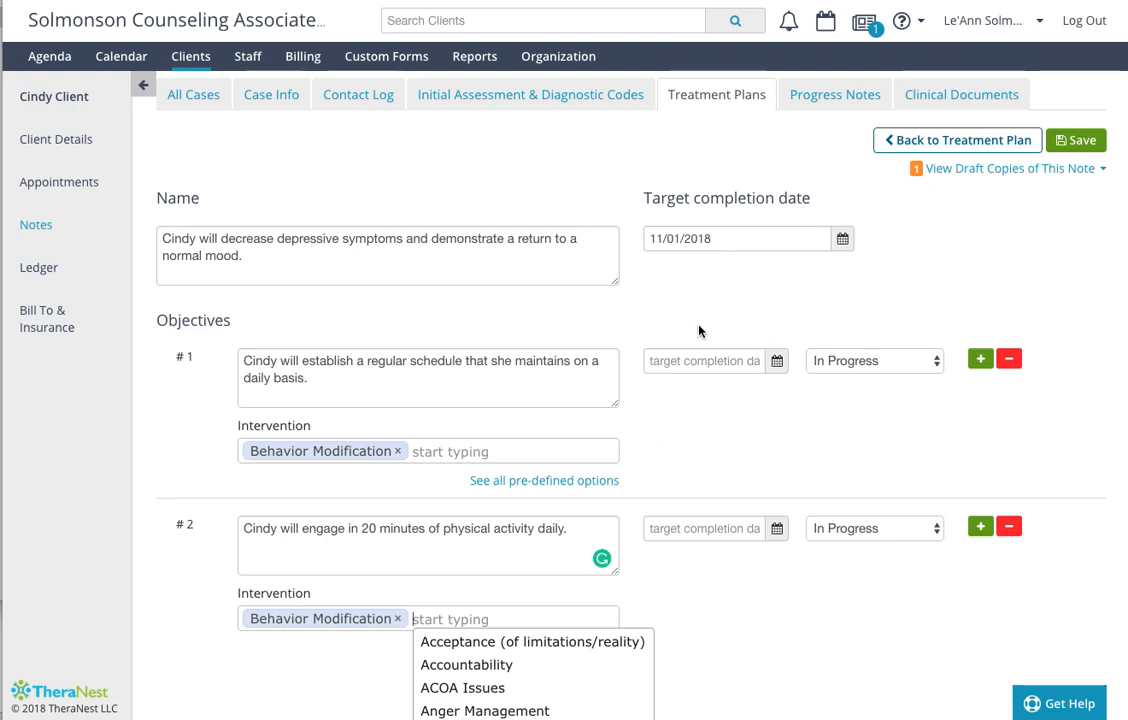
pyautogui.click(1078, 143)
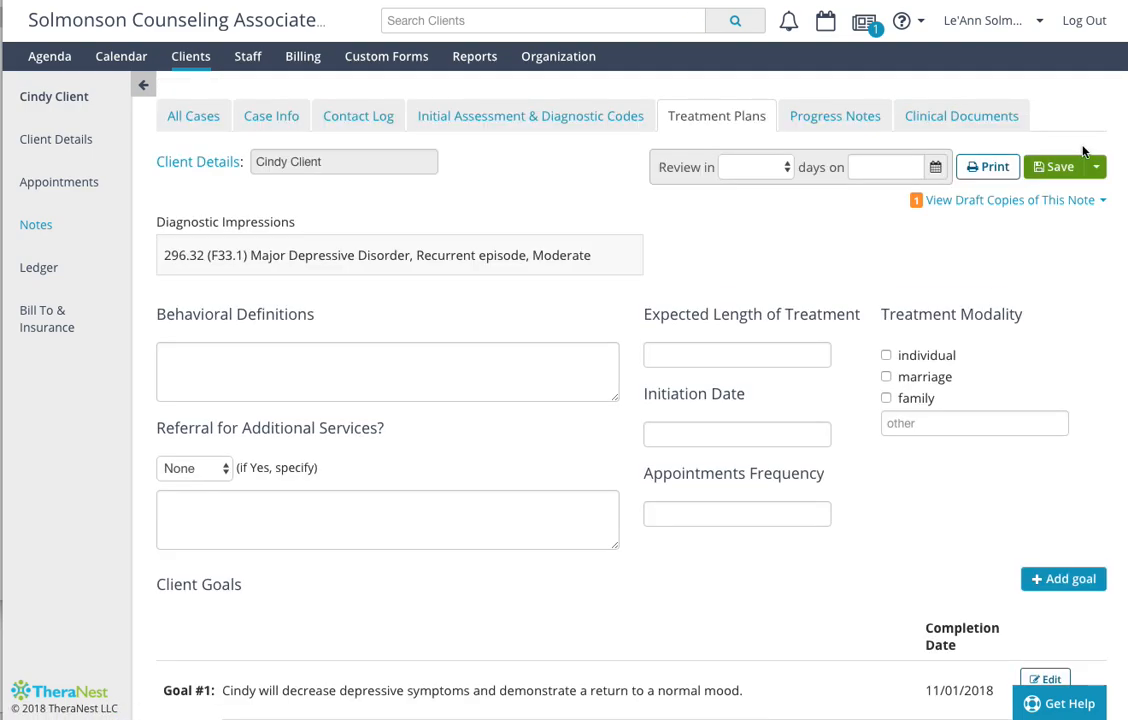
# - Start a new progress note for the client and review its treatment goals and objectives
pyautogui.click(836, 117)
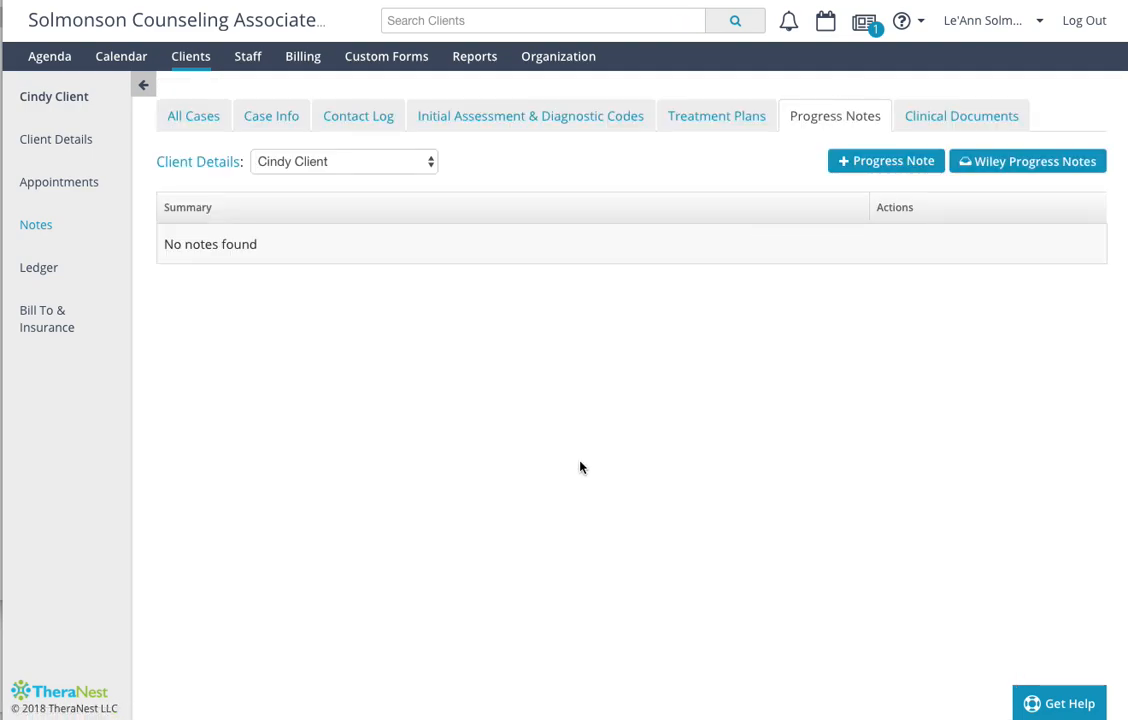
pyautogui.click(884, 163)
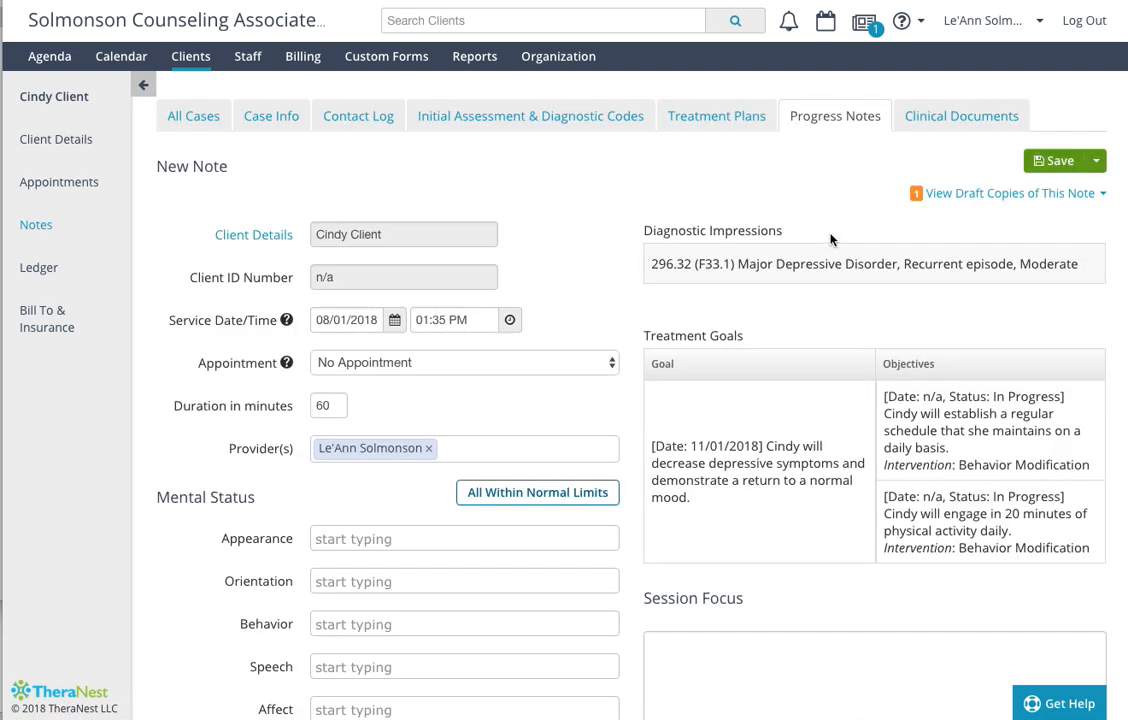
pyautogui.scroll(-2, 822, 345)
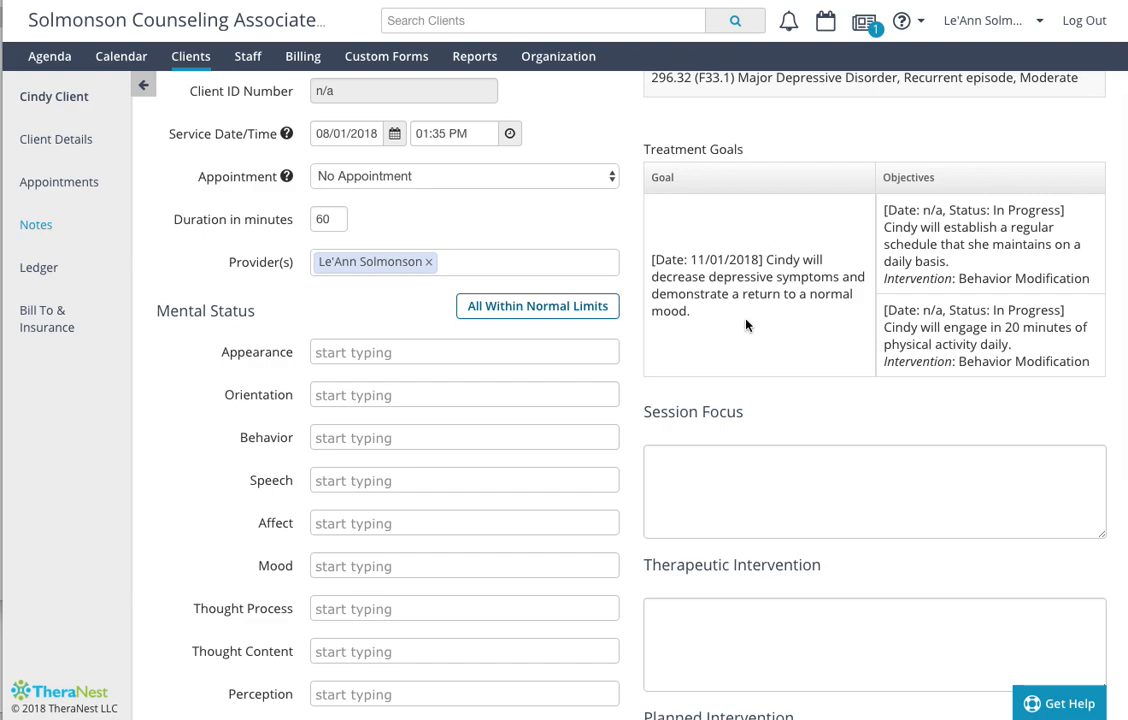
pyautogui.scroll(1, 745, 323)
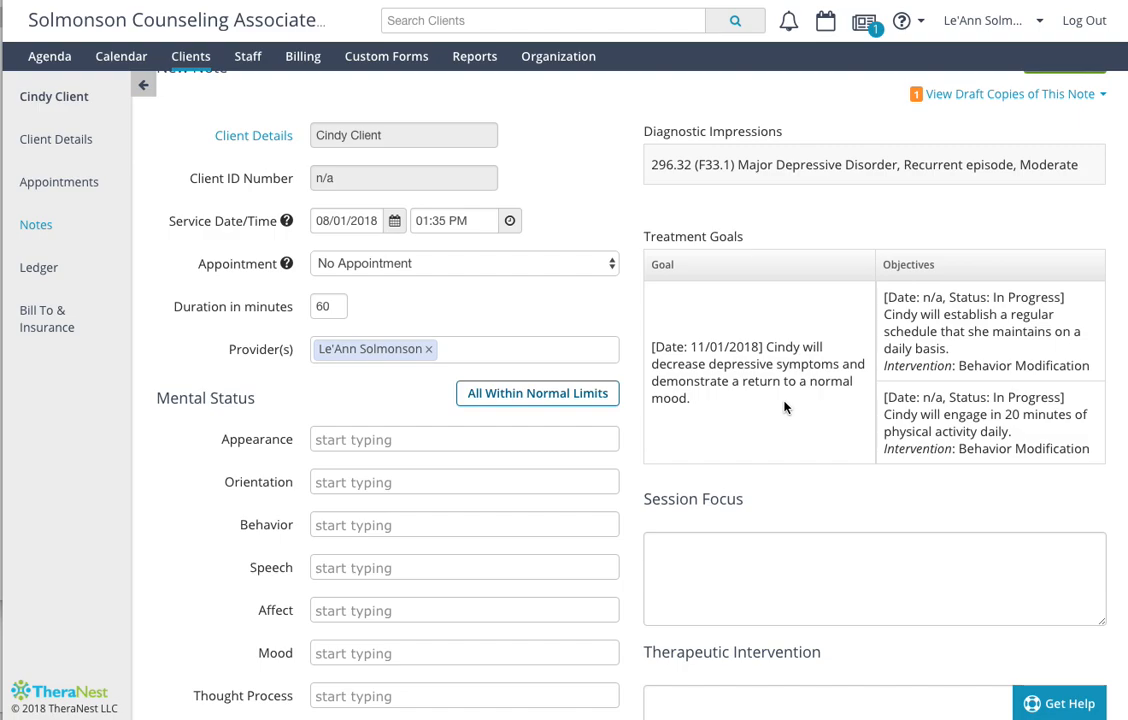
pyautogui.scroll(-1, 784, 407)
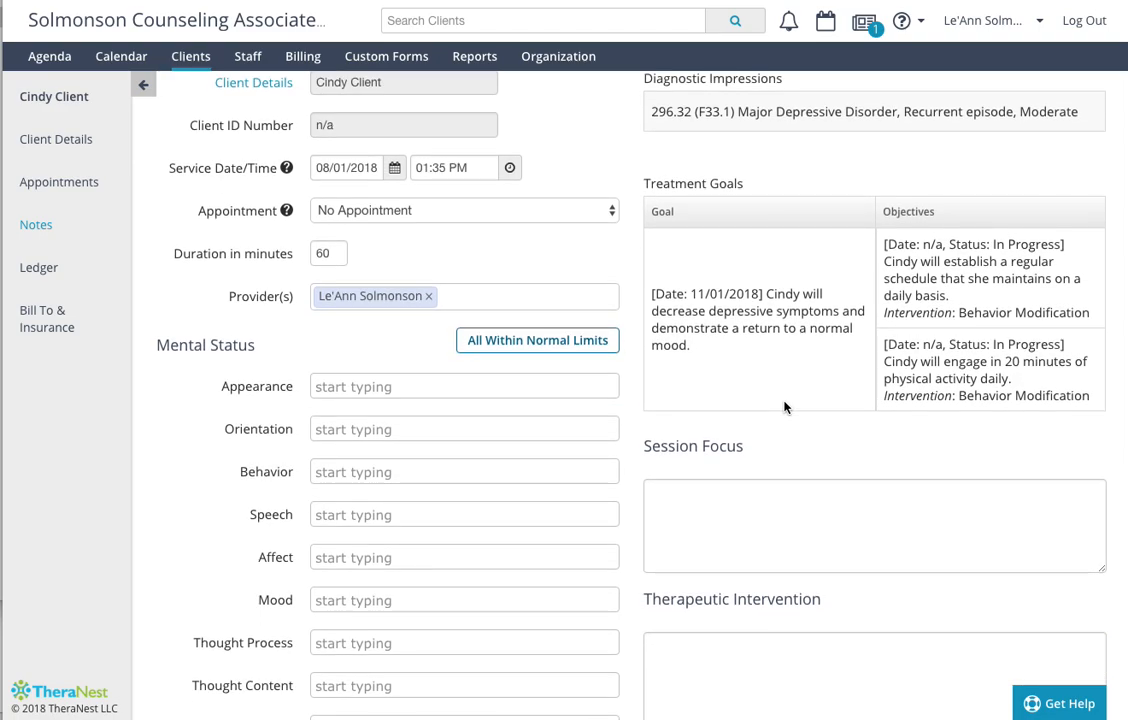
pyautogui.scroll(-1, 784, 407)
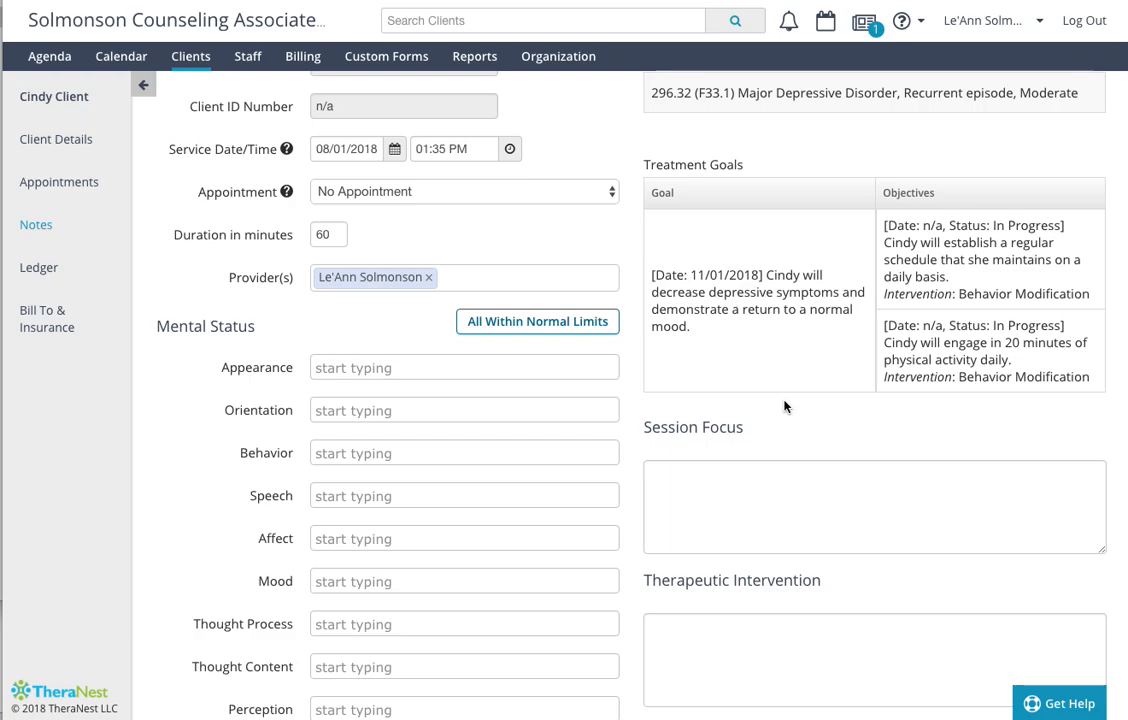
# - Link the note to the 06:00 PM - 07:00 PM Therapy Intake Ph.D appointment and mark all mental status items within normal limits
pyautogui.scroll(3, 784, 427)
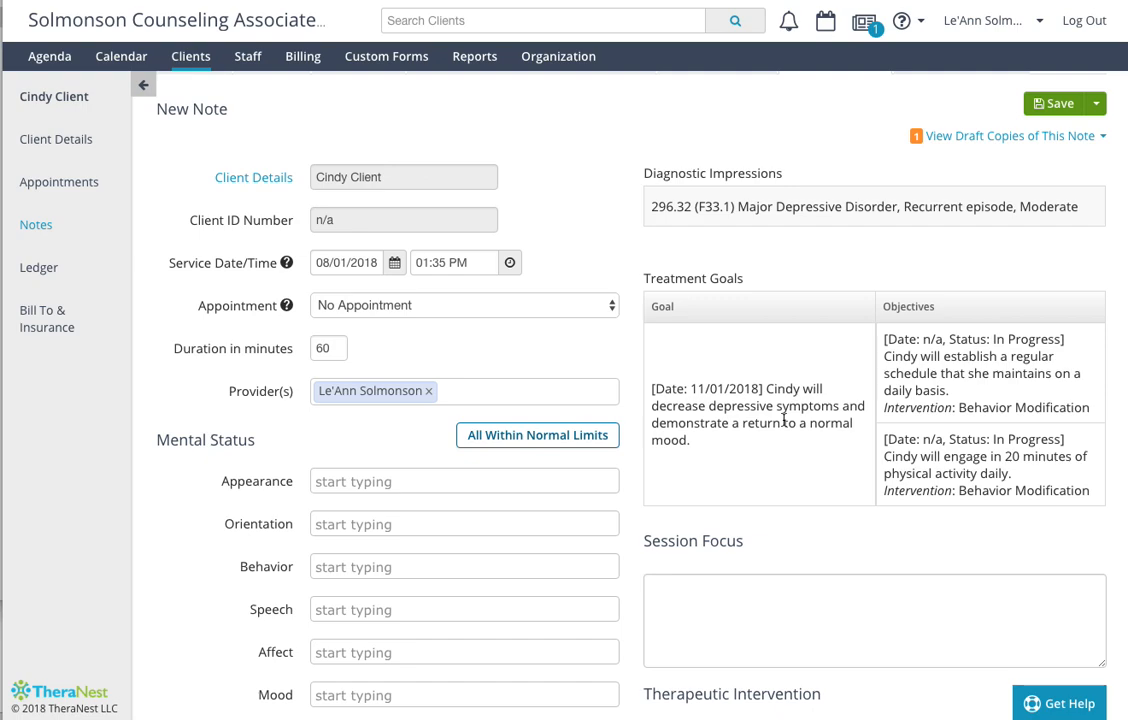
pyautogui.click(494, 308)
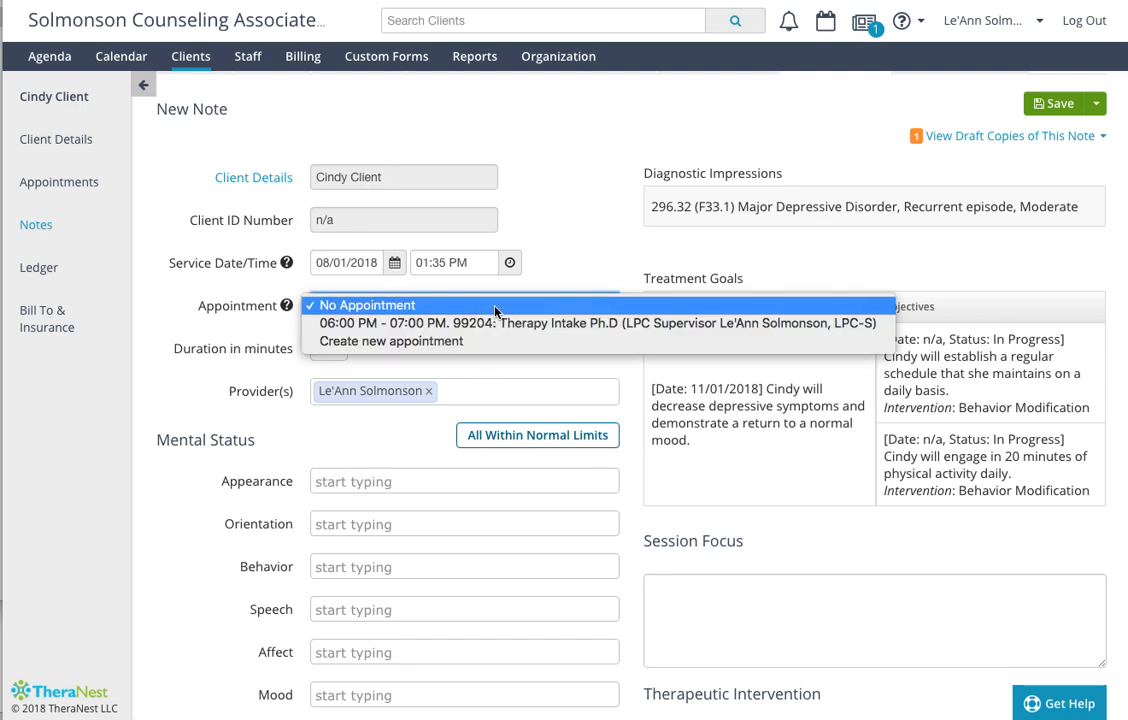
pyautogui.click(485, 323)
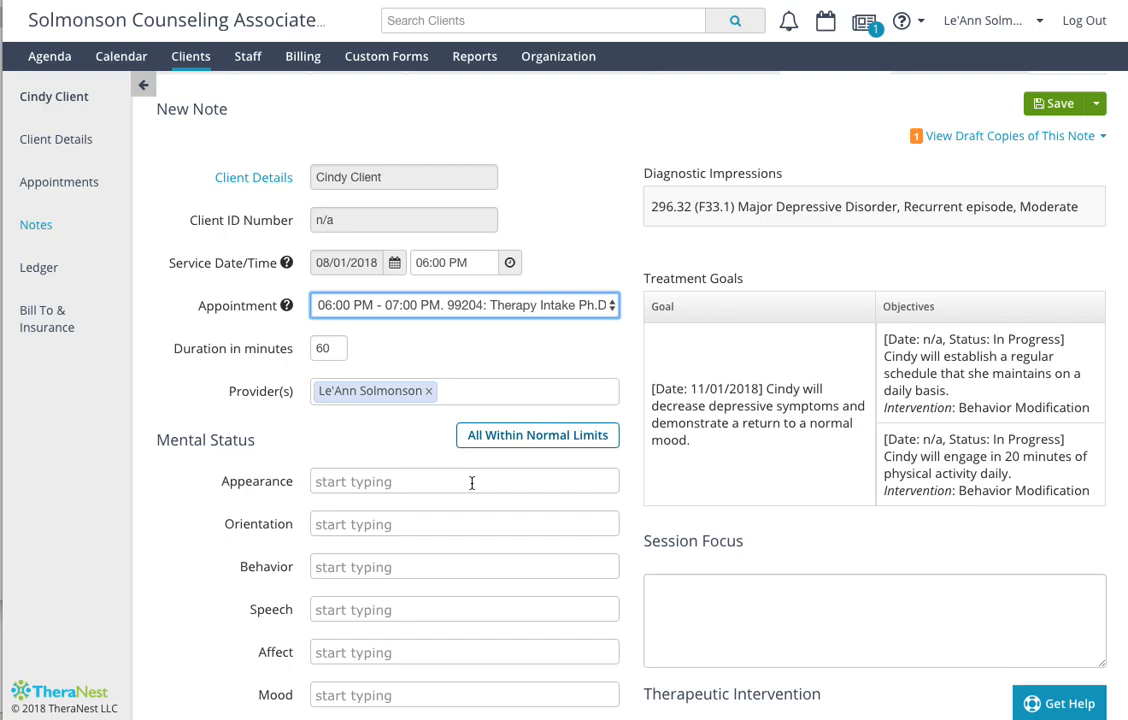
pyautogui.scroll(-5, 472, 483)
pyautogui.click(531, 255)
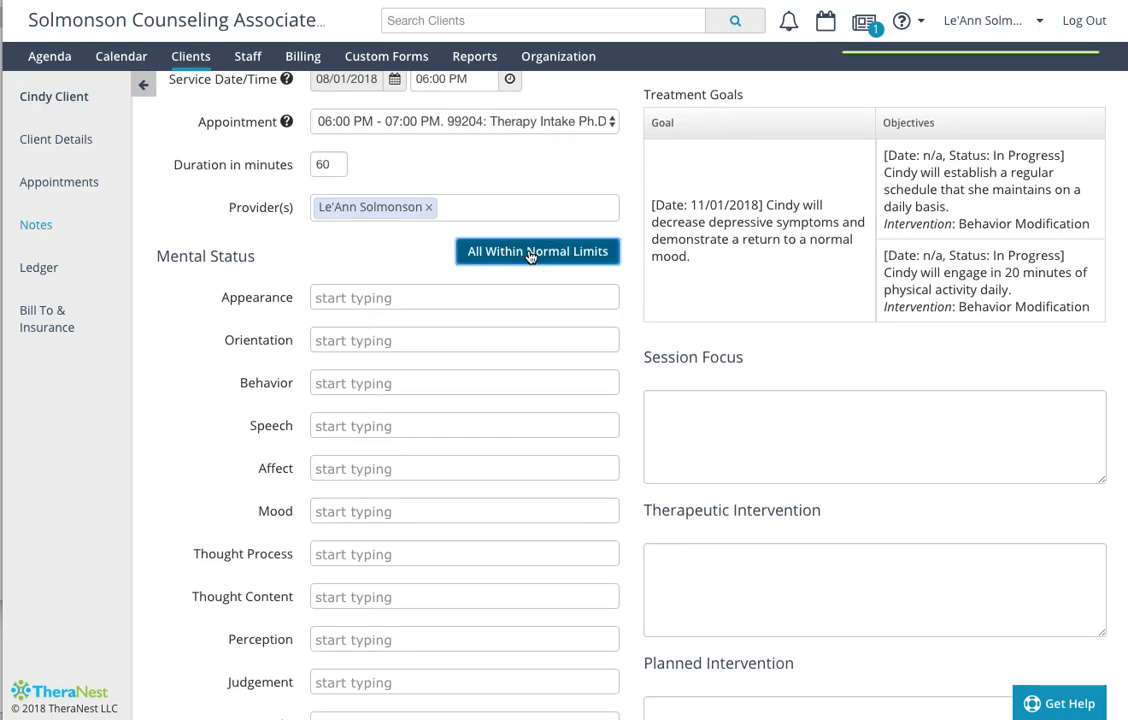
# - Replace the WNL entries in the mental status section with "depressed" for Mood and "blunted" for Affect
pyautogui.scroll(-2, 496, 448)
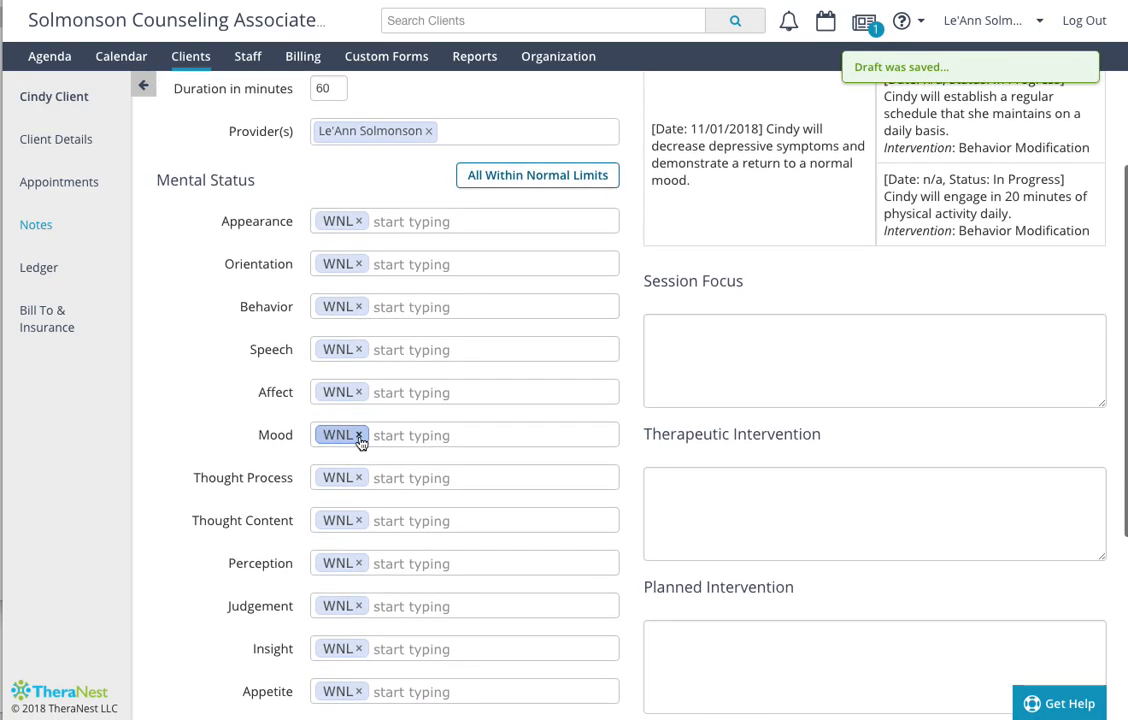
pyautogui.click(359, 436)
pyautogui.write('depressed')
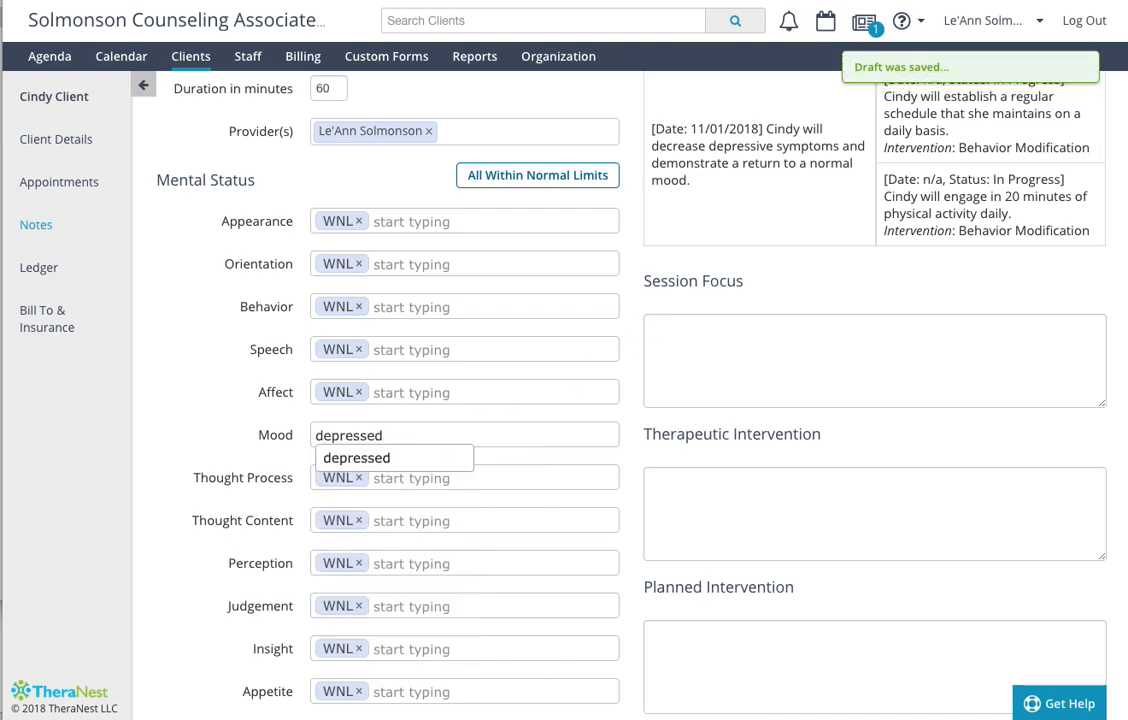
pyautogui.press('Return')
pyautogui.click(365, 394)
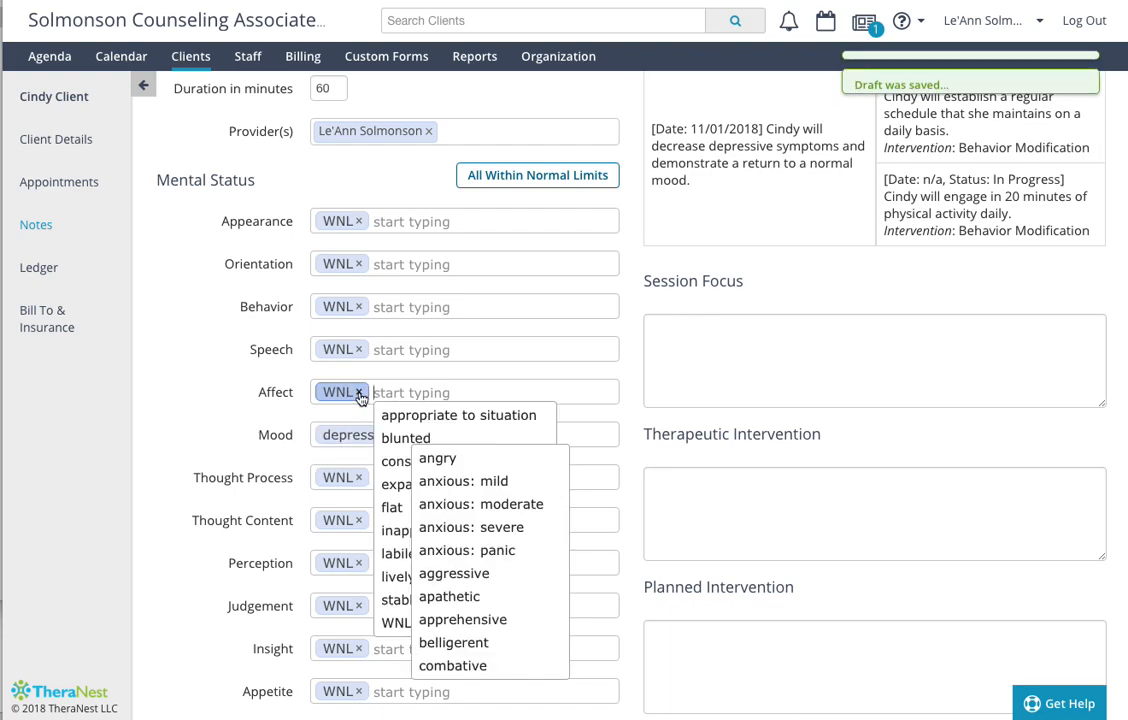
pyautogui.click(360, 395)
pyautogui.click(393, 439)
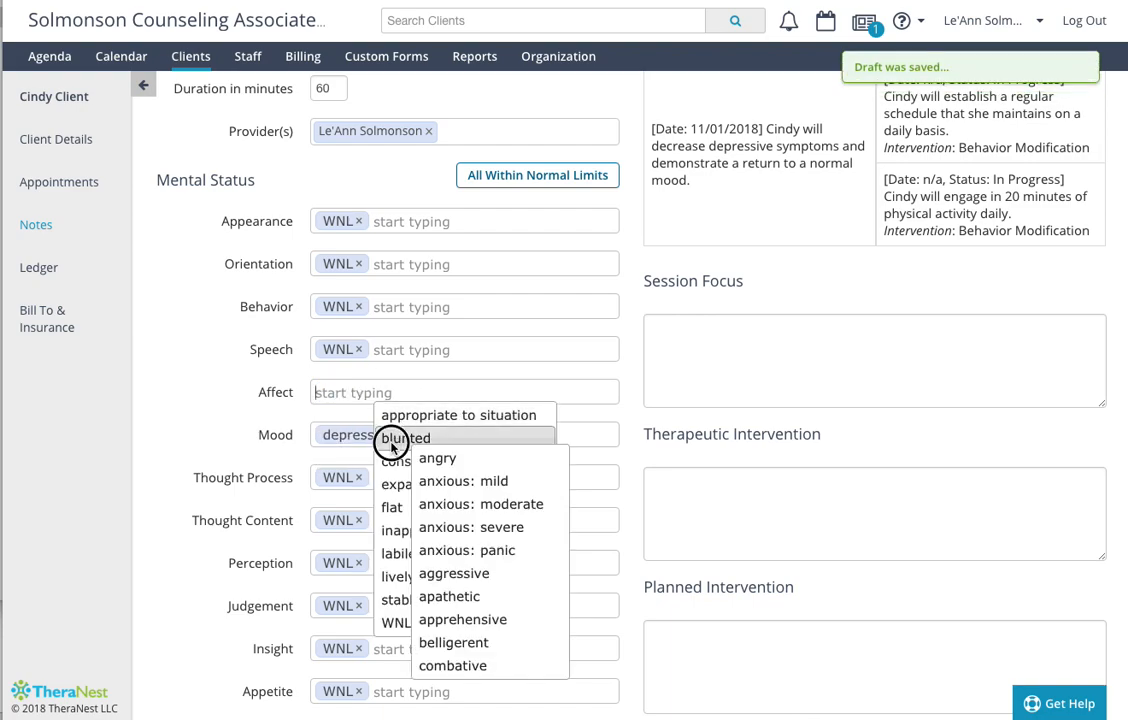
pyautogui.click(174, 400)
# - Replace the WNL entries with "decreased" for Appetite and "impaired" for Sleep
pyautogui.scroll(-1, 173, 402)
pyautogui.scroll(-1, 174, 400)
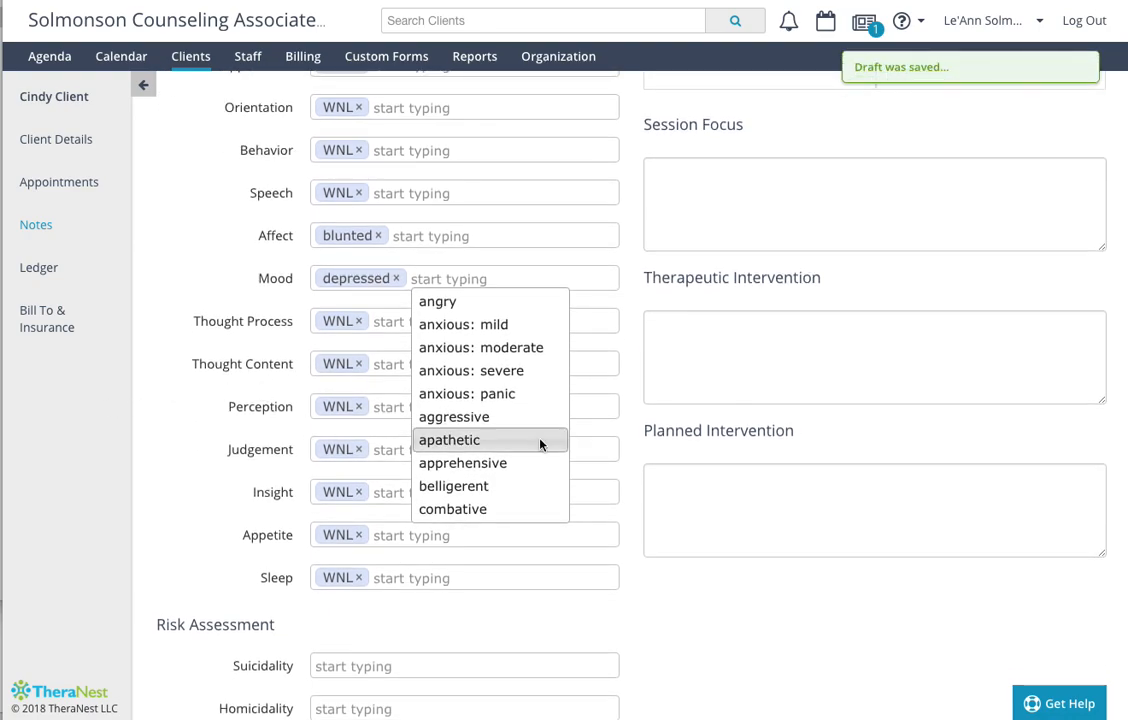
pyautogui.click(359, 538)
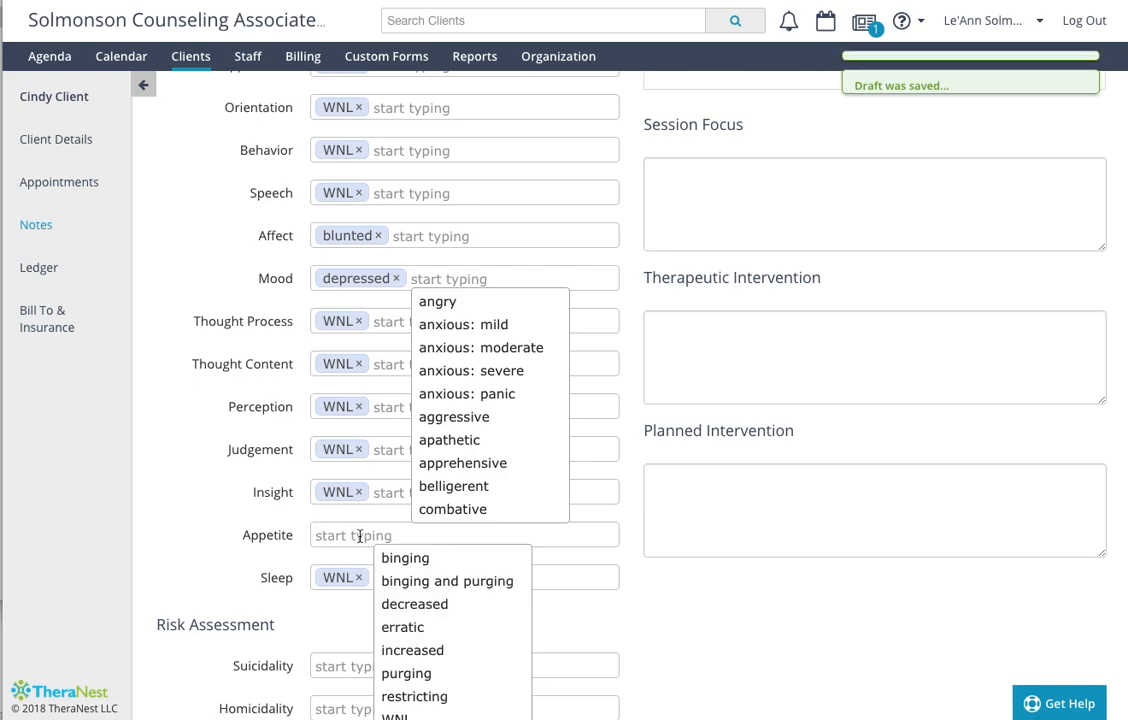
pyautogui.click(437, 604)
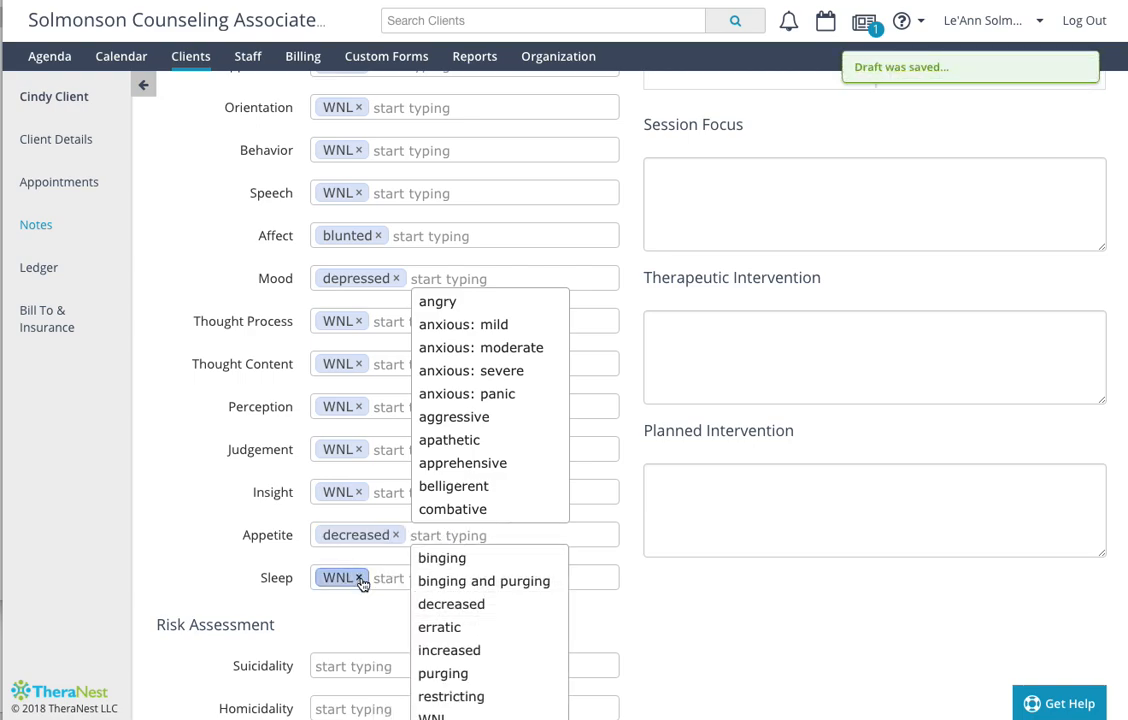
pyautogui.click(359, 578)
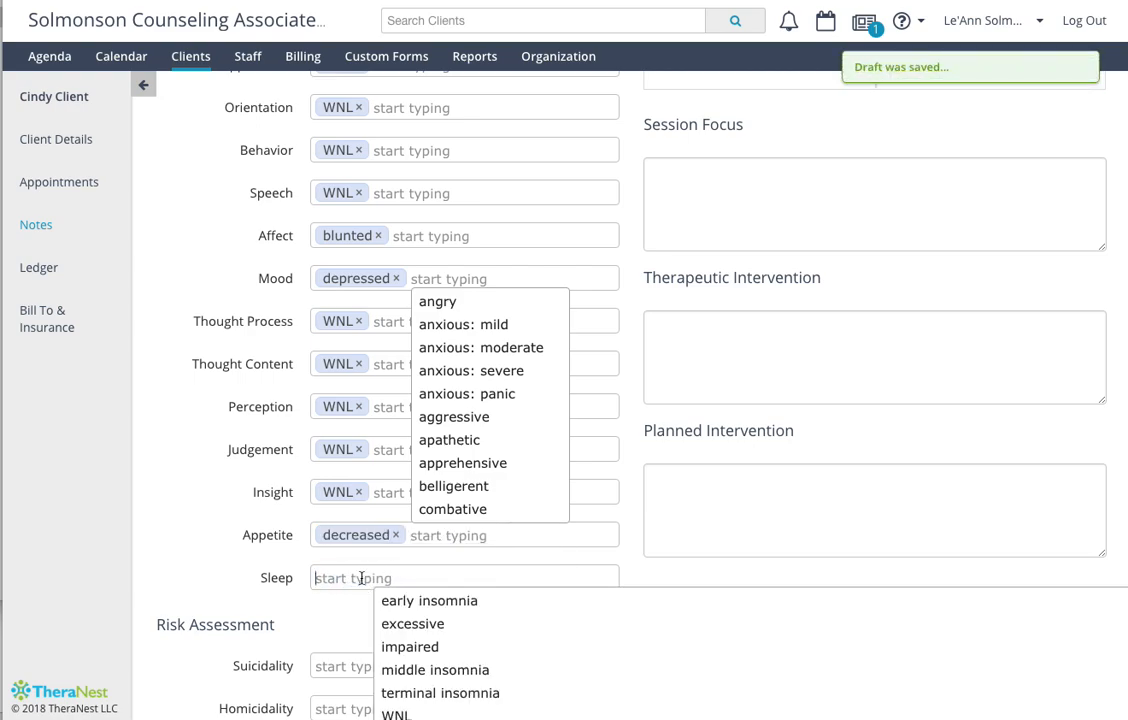
pyautogui.click(433, 647)
# - Review the suggested Sleep entries and the rest of the form, and save the progress note
pyautogui.scroll(-1, 577, 637)
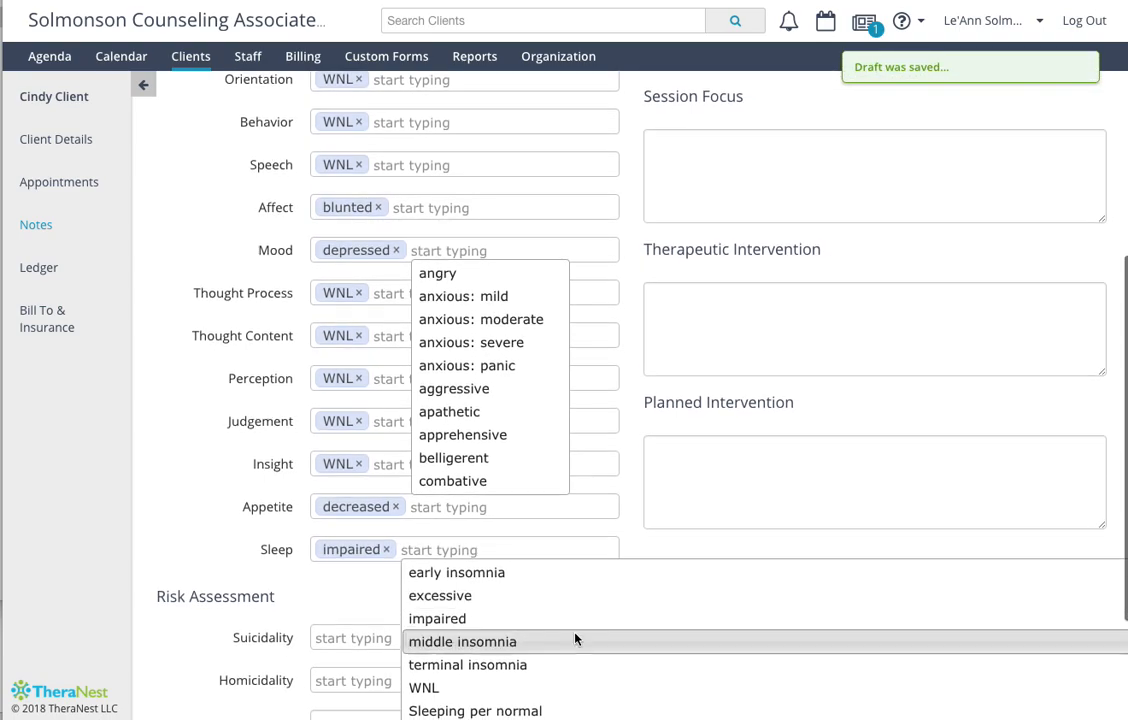
pyautogui.scroll(-2, 575, 637)
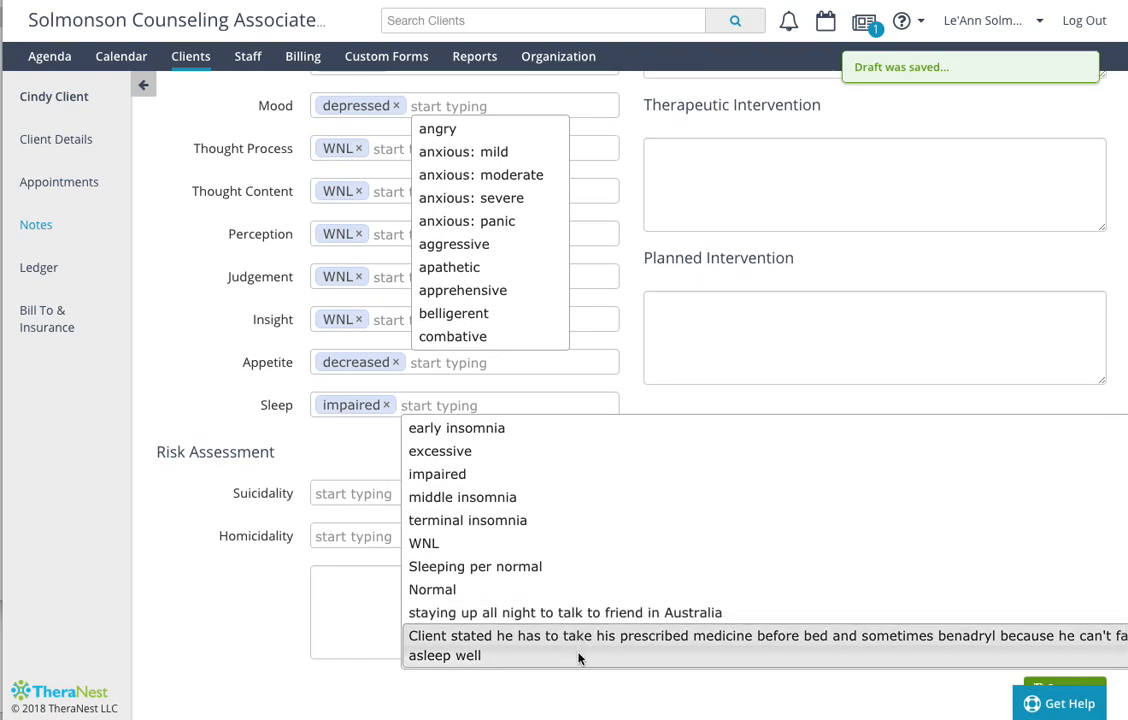
pyautogui.scroll(-1, 580, 638)
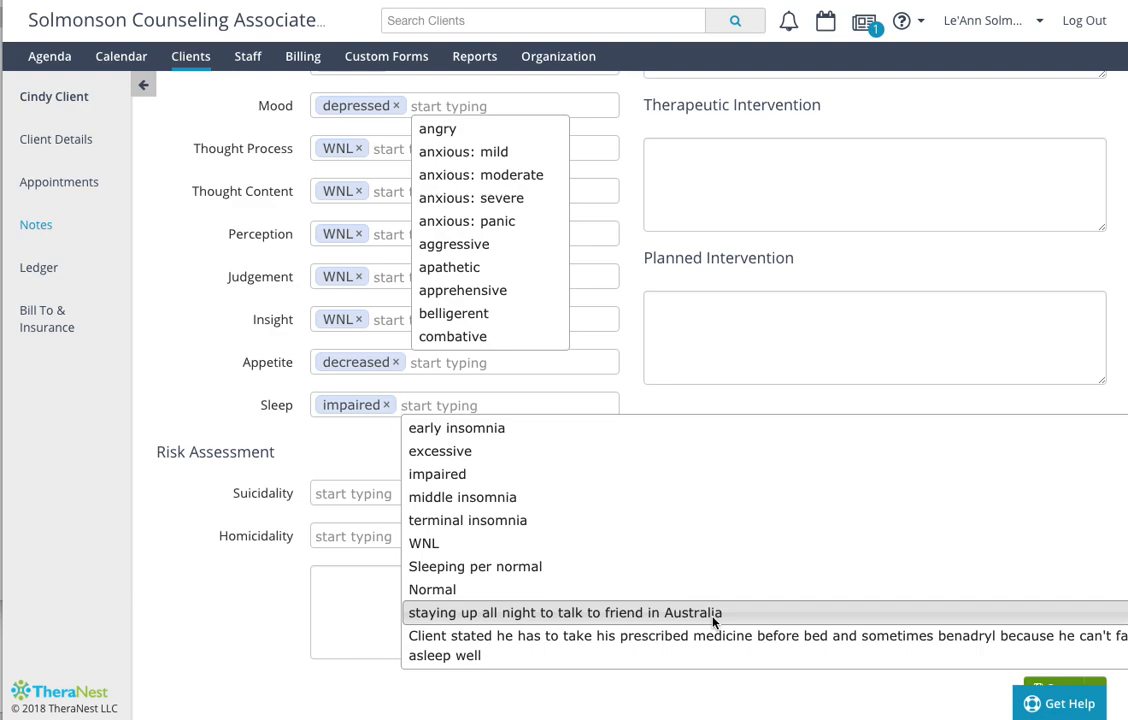
pyautogui.hscroll(1, 709, 634)
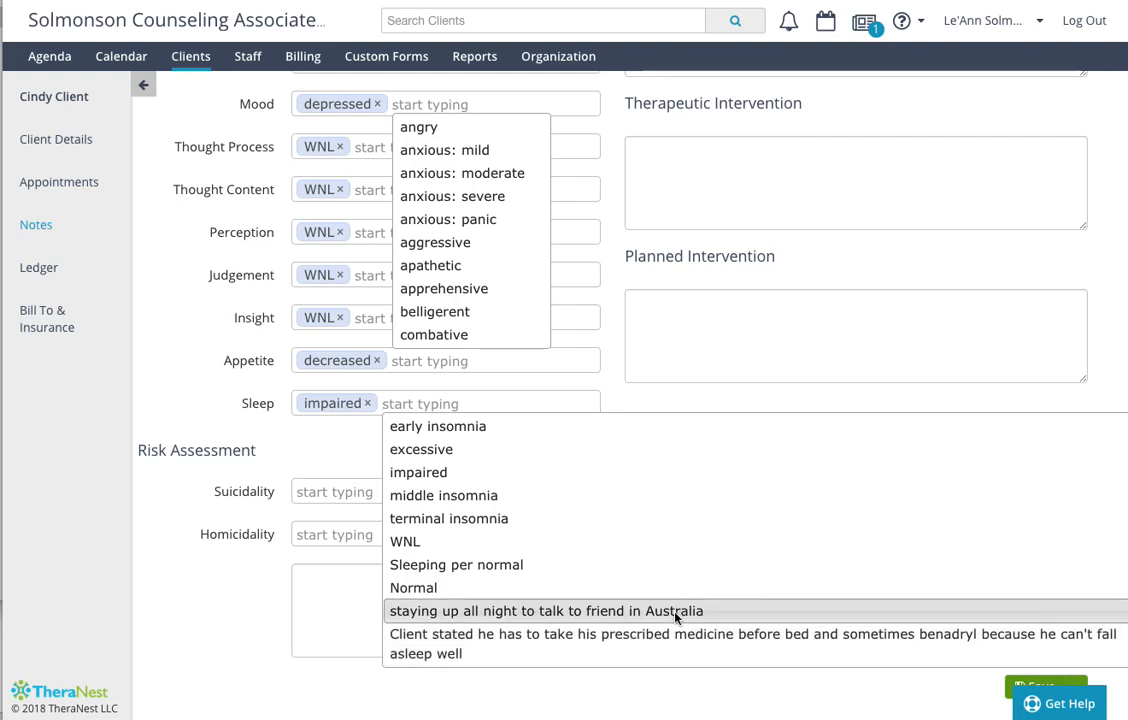
pyautogui.scroll(7, 808, 533)
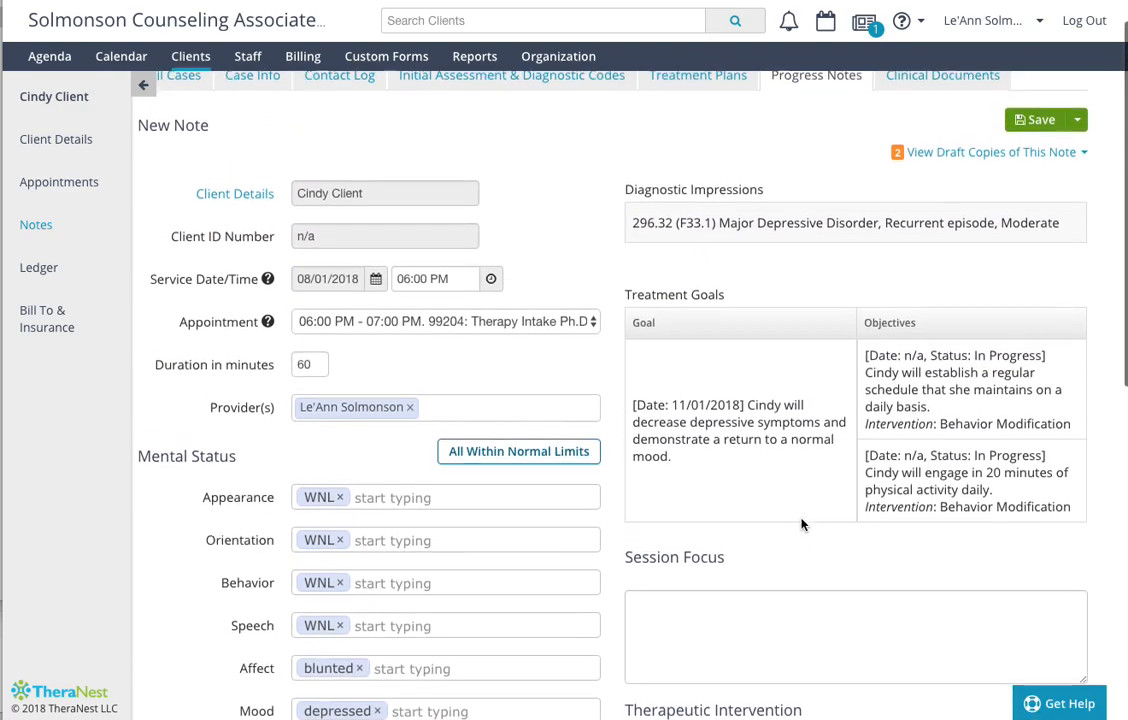
pyautogui.click(1040, 163)
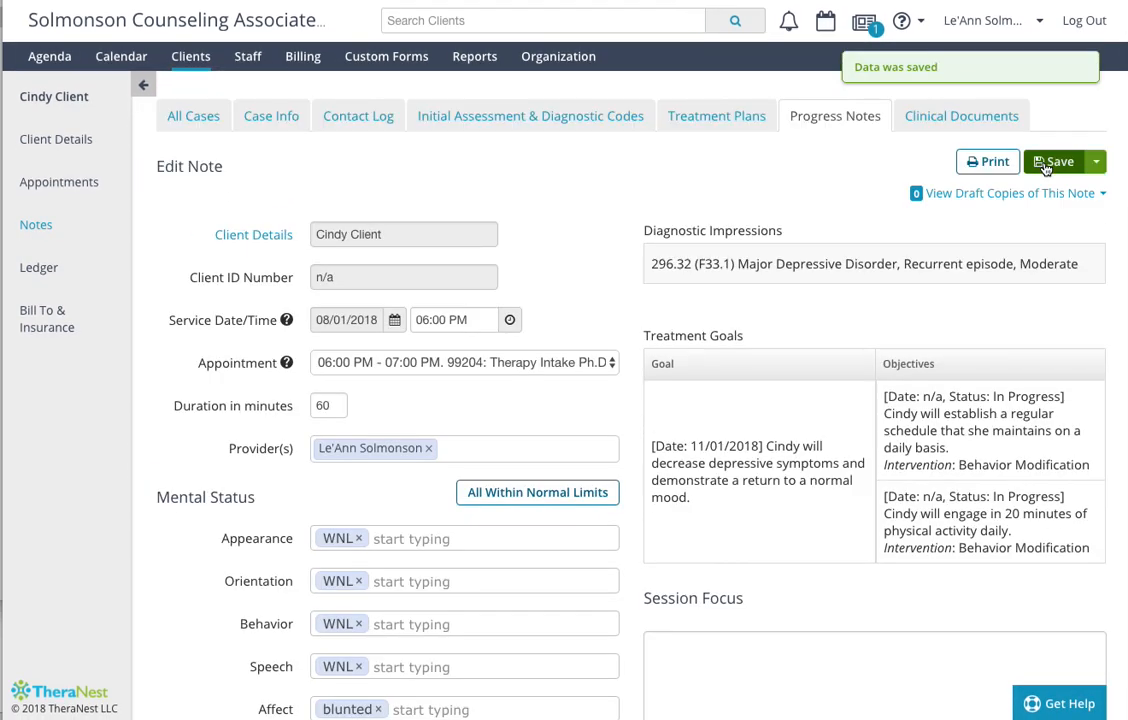
# - Reopen and re-save the 08/01/2018 06:00 PM progress note, and view the case's clinical documents
pyautogui.click(42, 230)
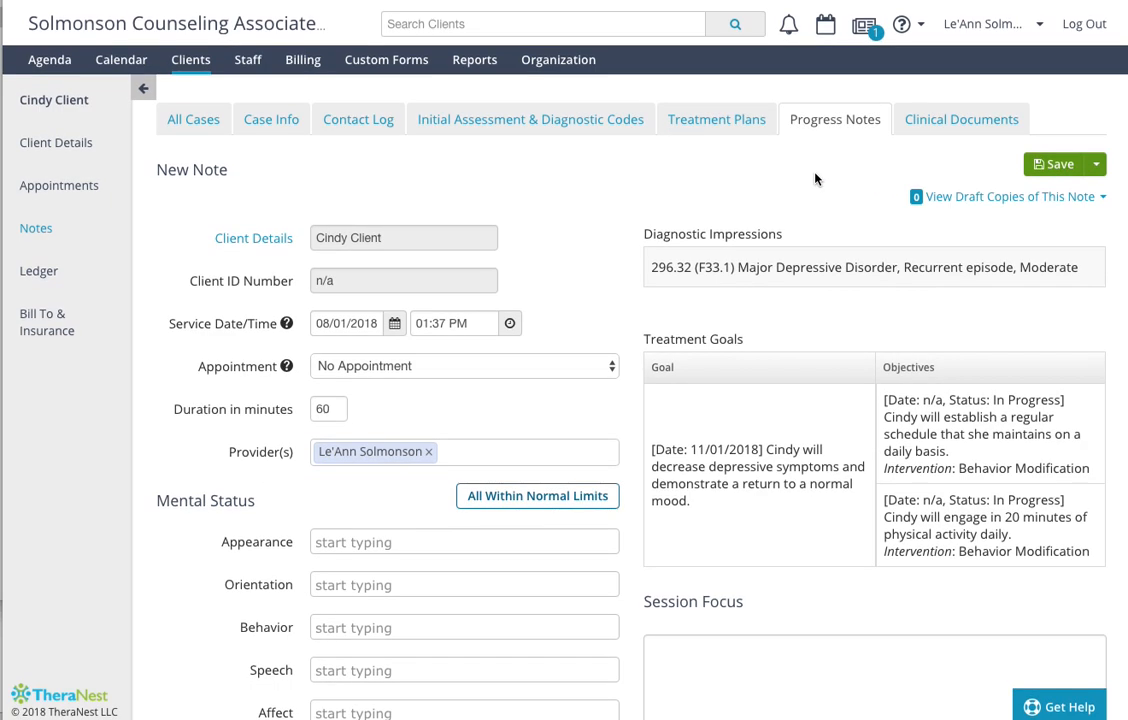
pyautogui.scroll(-2, 830, 150)
pyautogui.scroll(2, 841, 126)
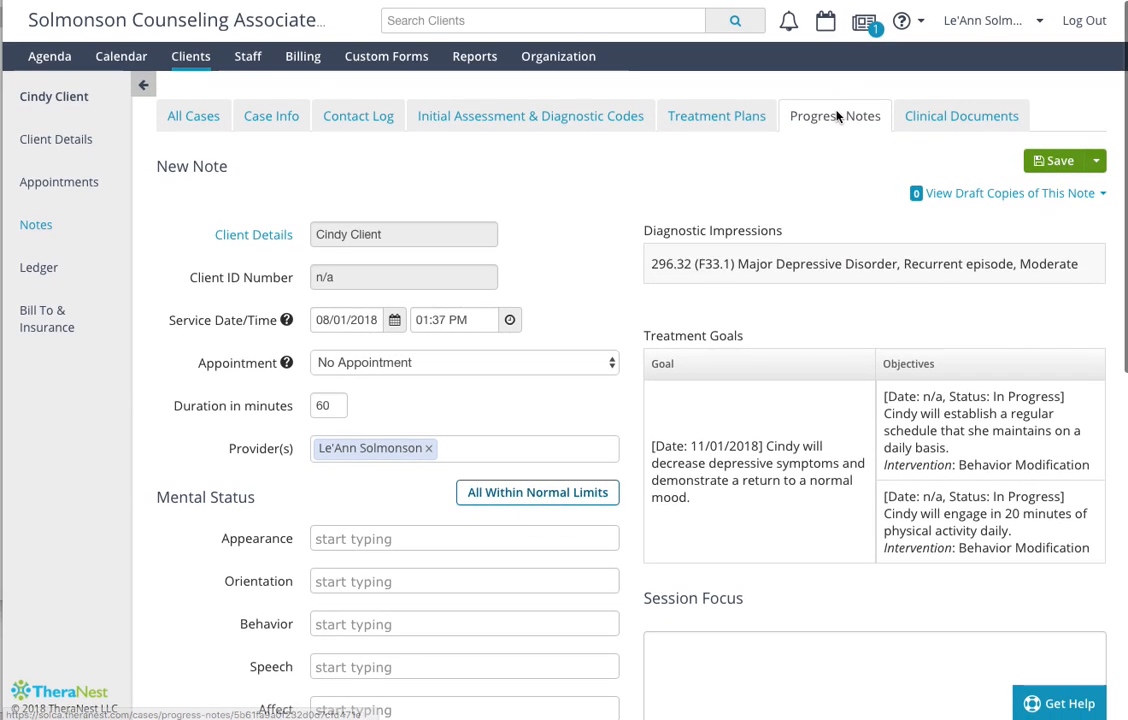
pyautogui.click(832, 118)
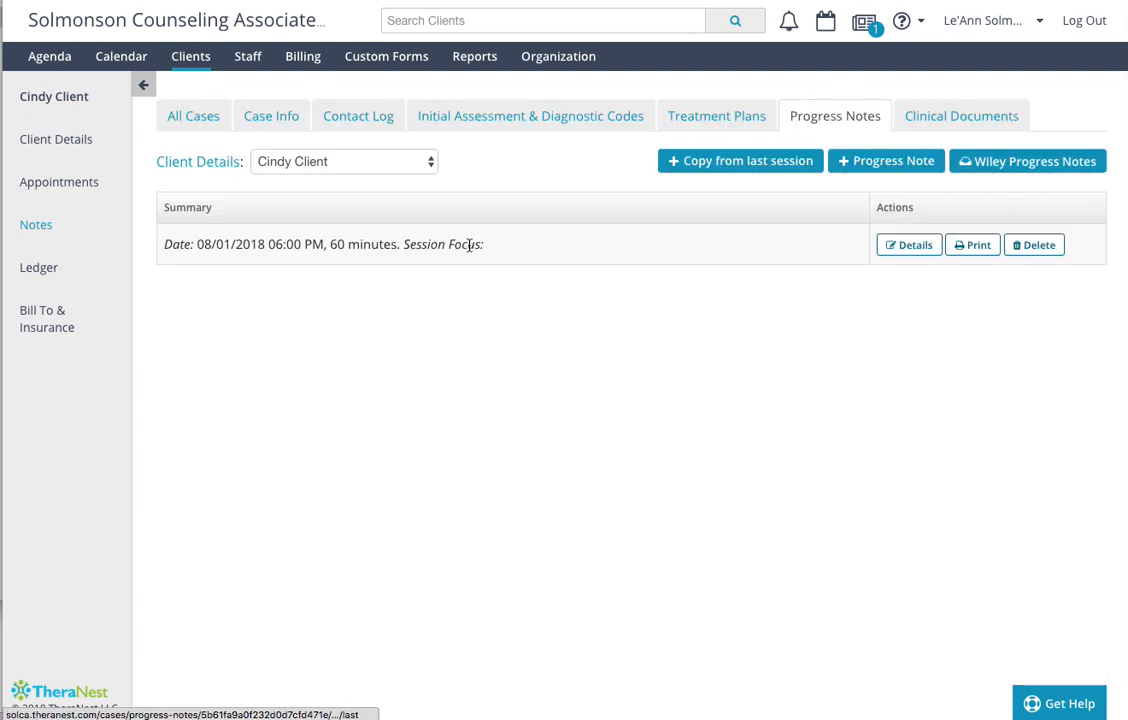
pyautogui.click(911, 245)
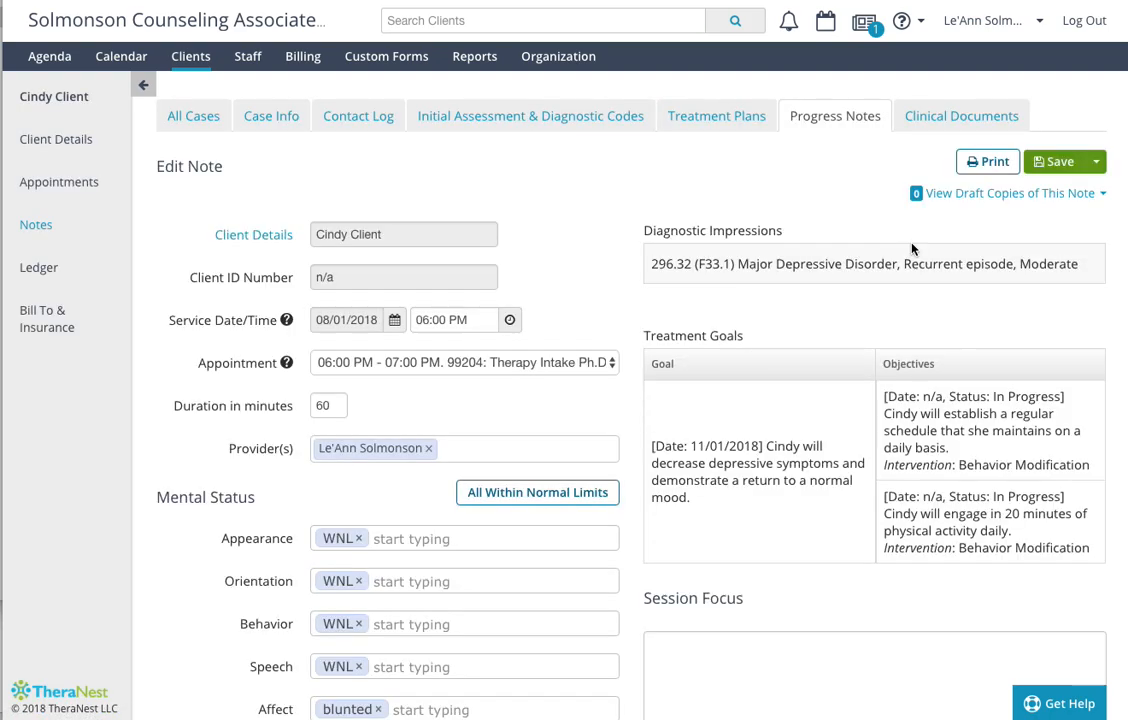
pyautogui.click(1050, 166)
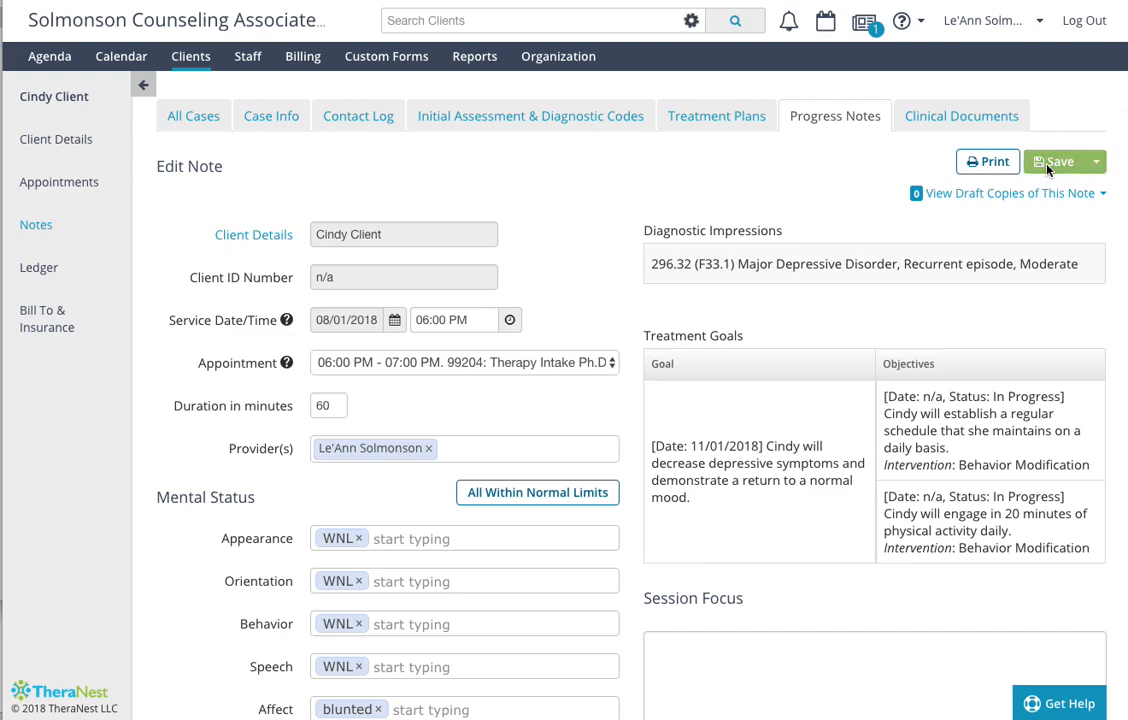
pyautogui.click(975, 118)
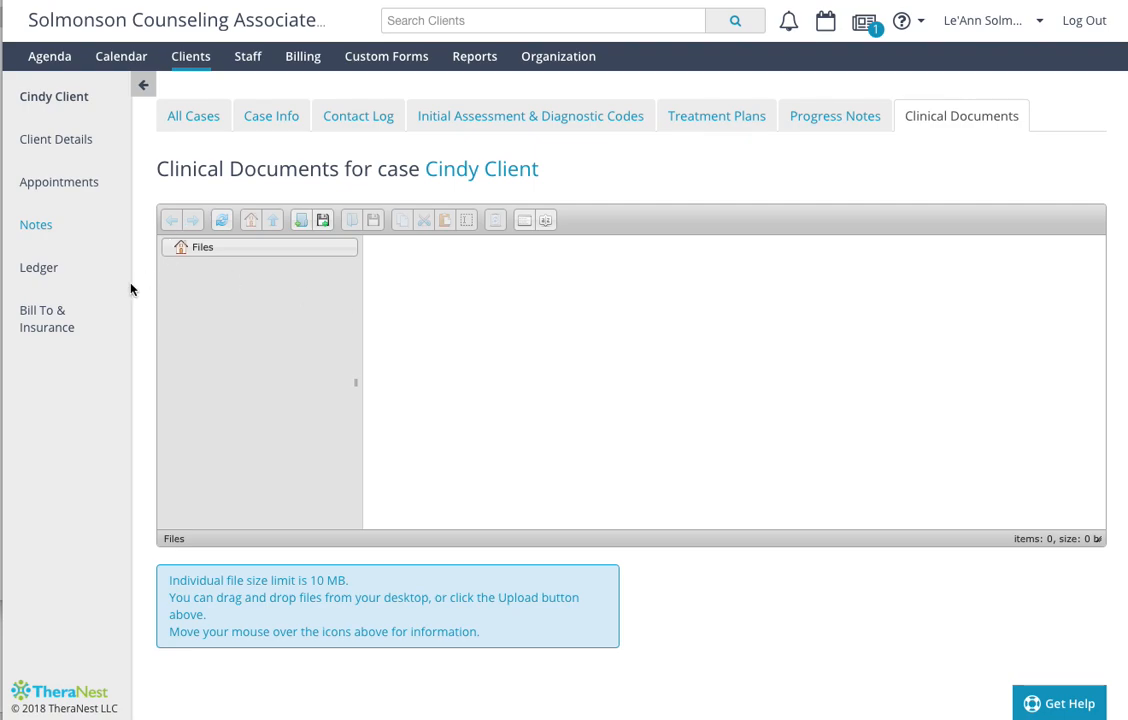
# - Create a new invoice in the client's ledger for the service 99204: Therapy Intake Ph.D
pyautogui.click(40, 268)
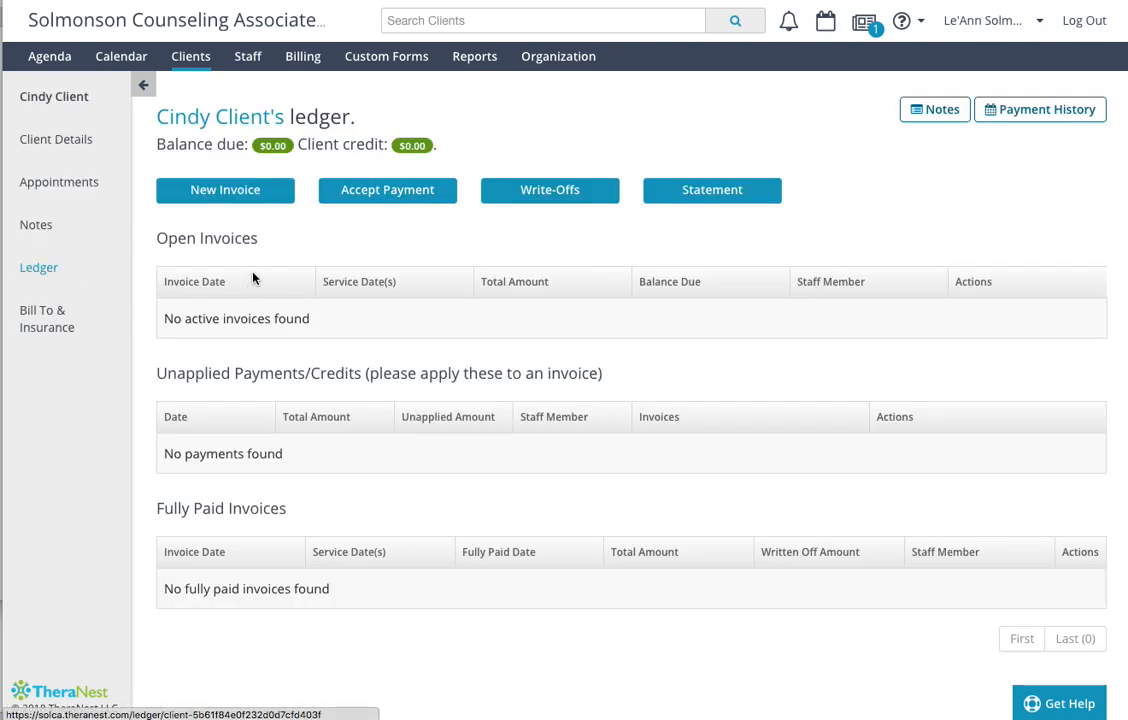
pyautogui.click(236, 192)
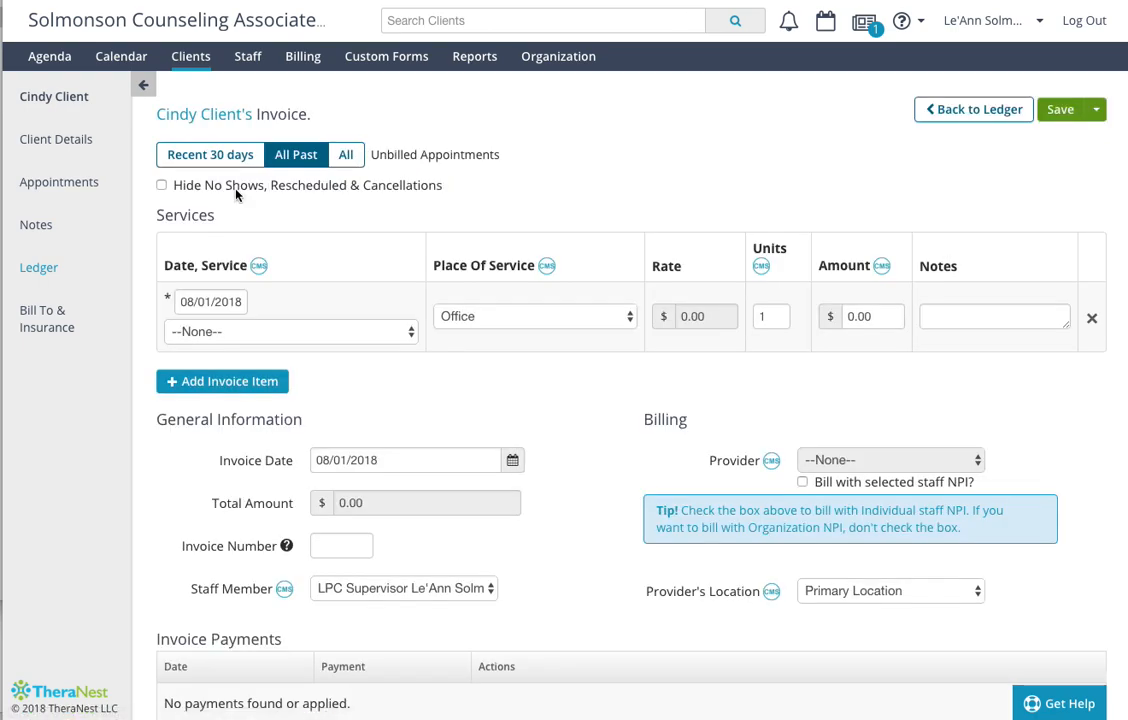
pyautogui.click(258, 332)
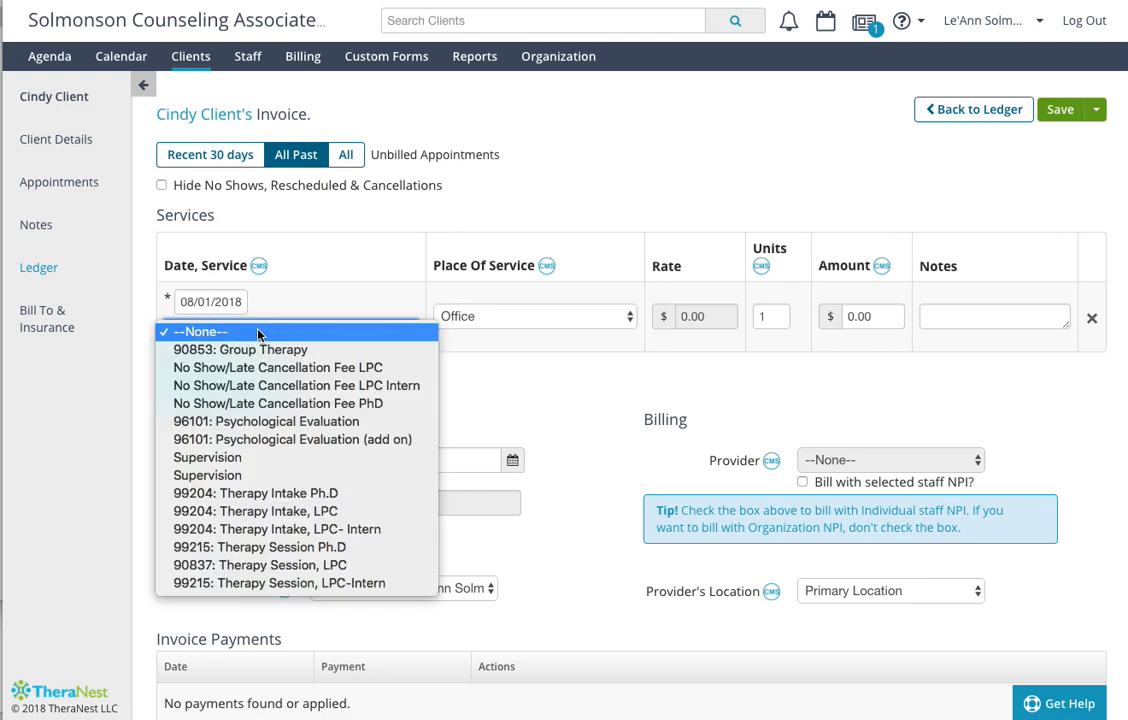
pyautogui.click(270, 494)
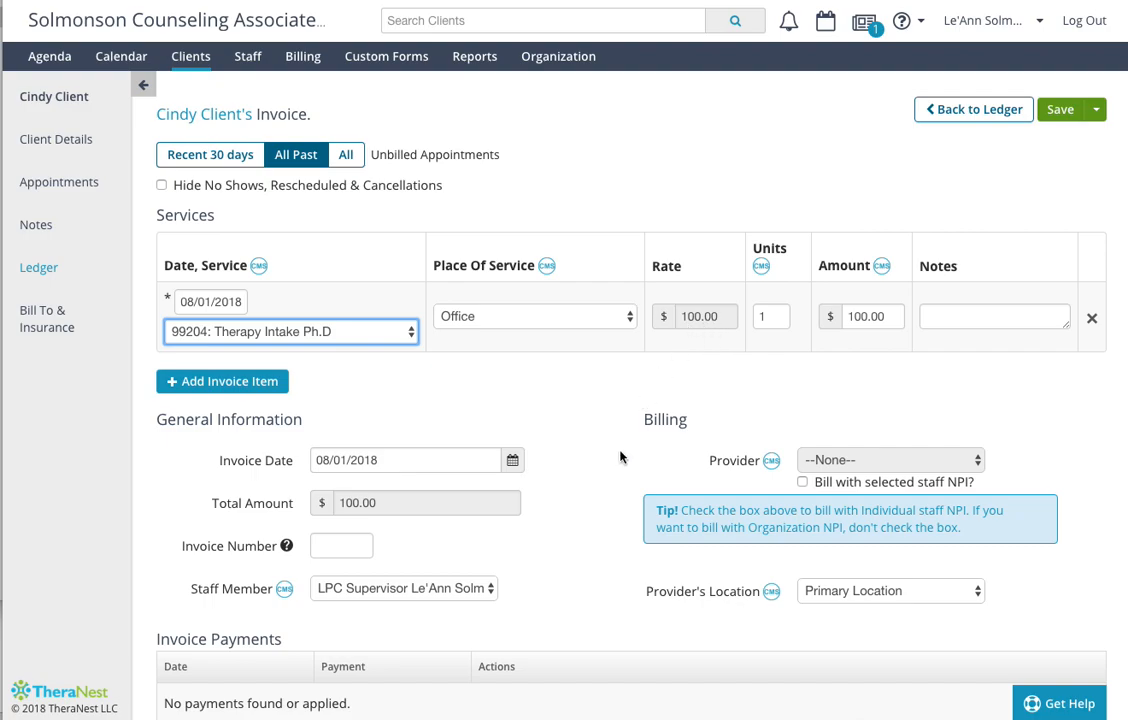
# - Bill the invoice with the selected staff NPI and choose the LPC Supervisor as the billing provider
pyautogui.scroll(-1, 618, 456)
pyautogui.scroll(1, 619, 456)
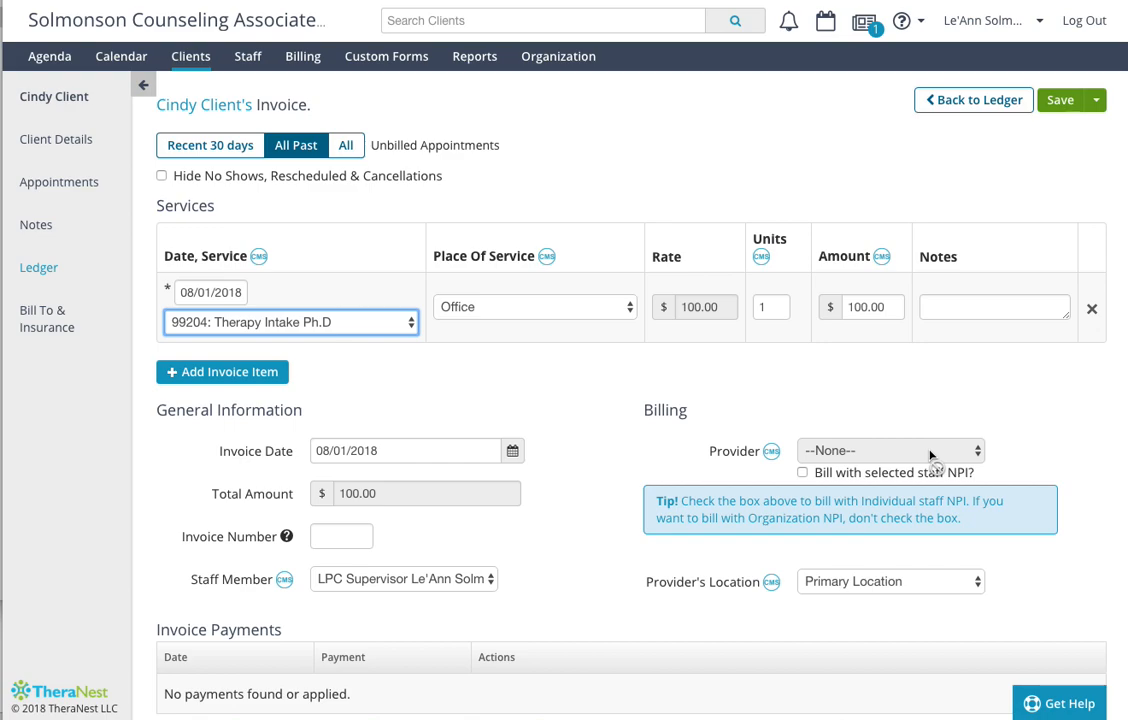
pyautogui.click(805, 474)
pyautogui.click(869, 450)
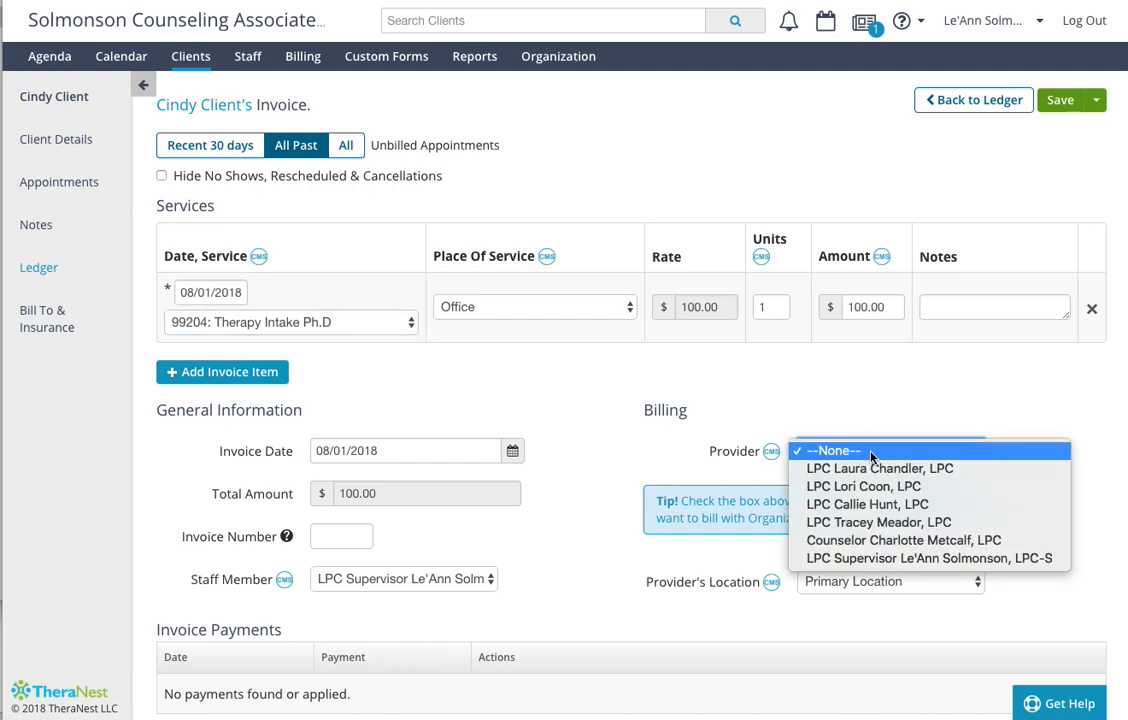
pyautogui.click(910, 558)
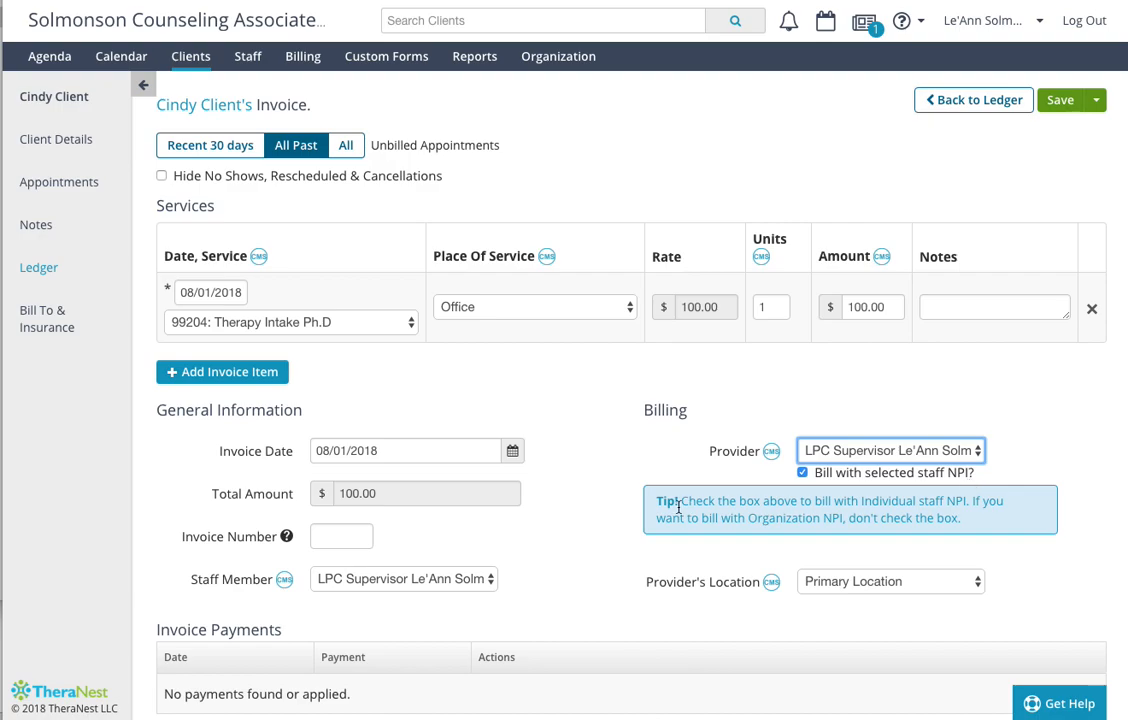
# - Check the remaining invoice details and save the invoice to the client's ledger
pyautogui.scroll(-1, 619, 514)
pyautogui.scroll(-2, 619, 512)
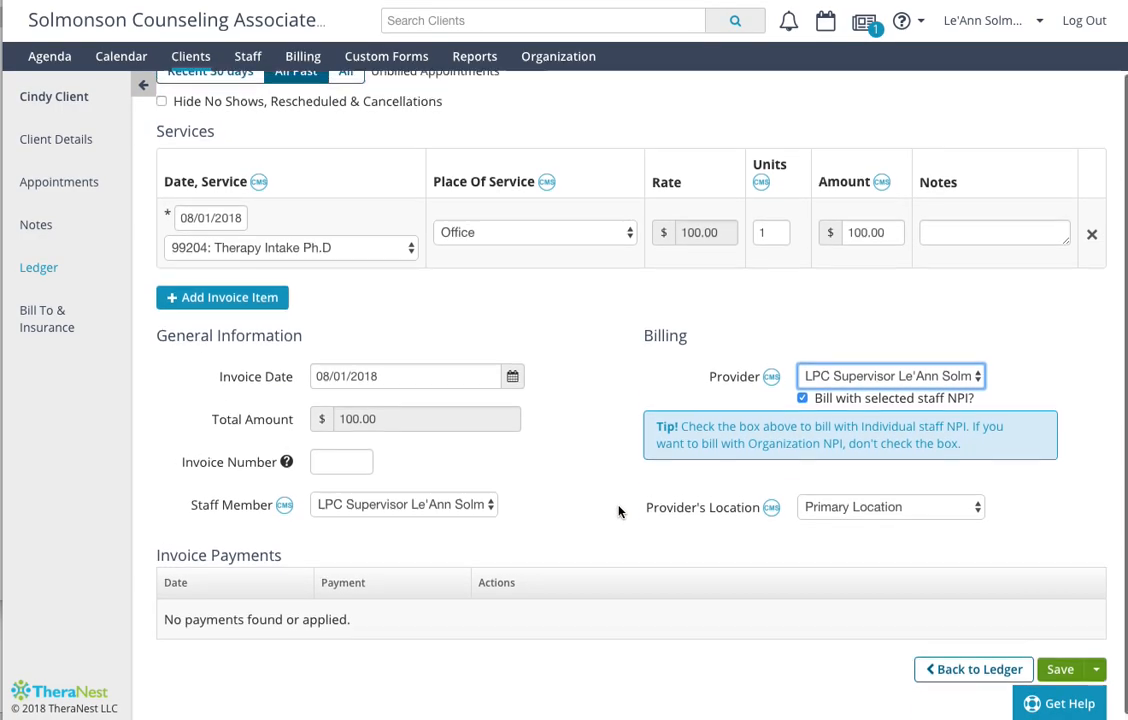
pyautogui.scroll(3, 619, 512)
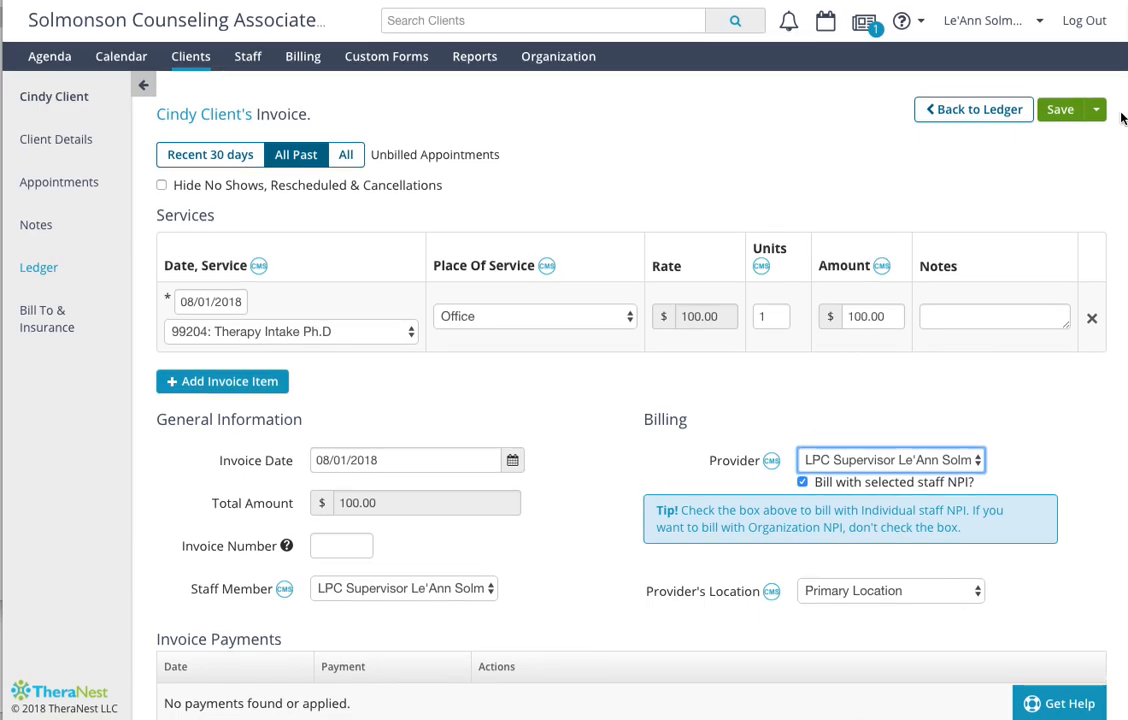
pyautogui.click(1066, 112)
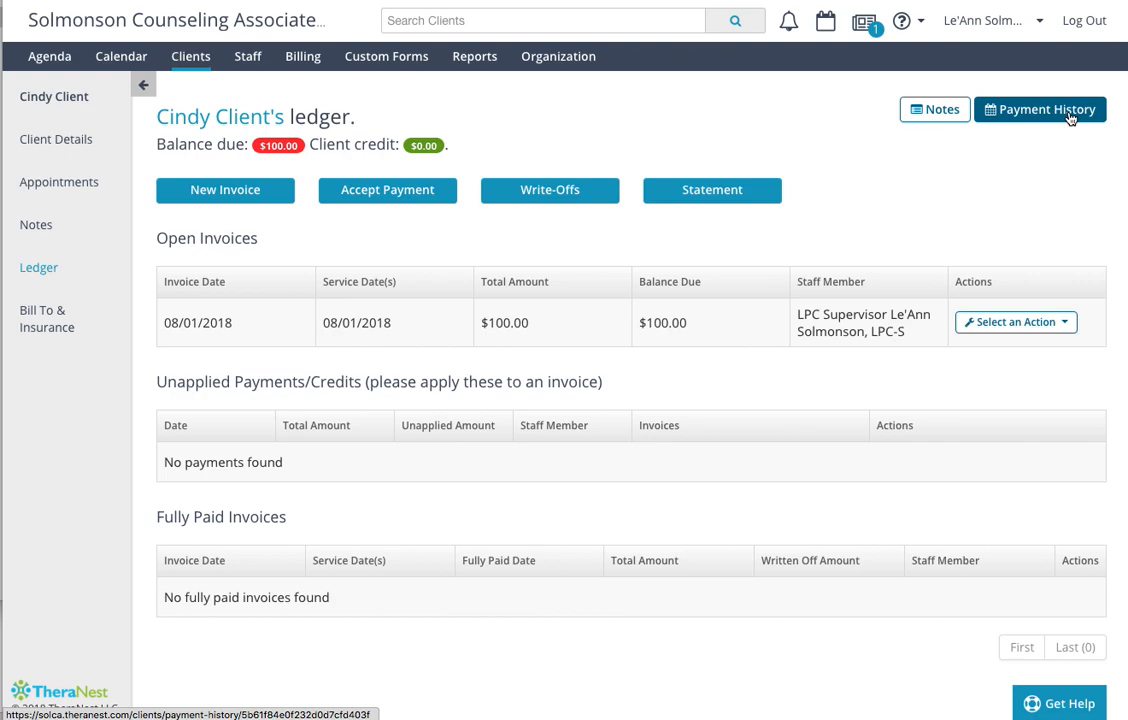
# - Apply a 100.00 payment to the open 08/01/2018 invoice with Credit/Debit Card as the payment method and save it
pyautogui.click(1050, 323)
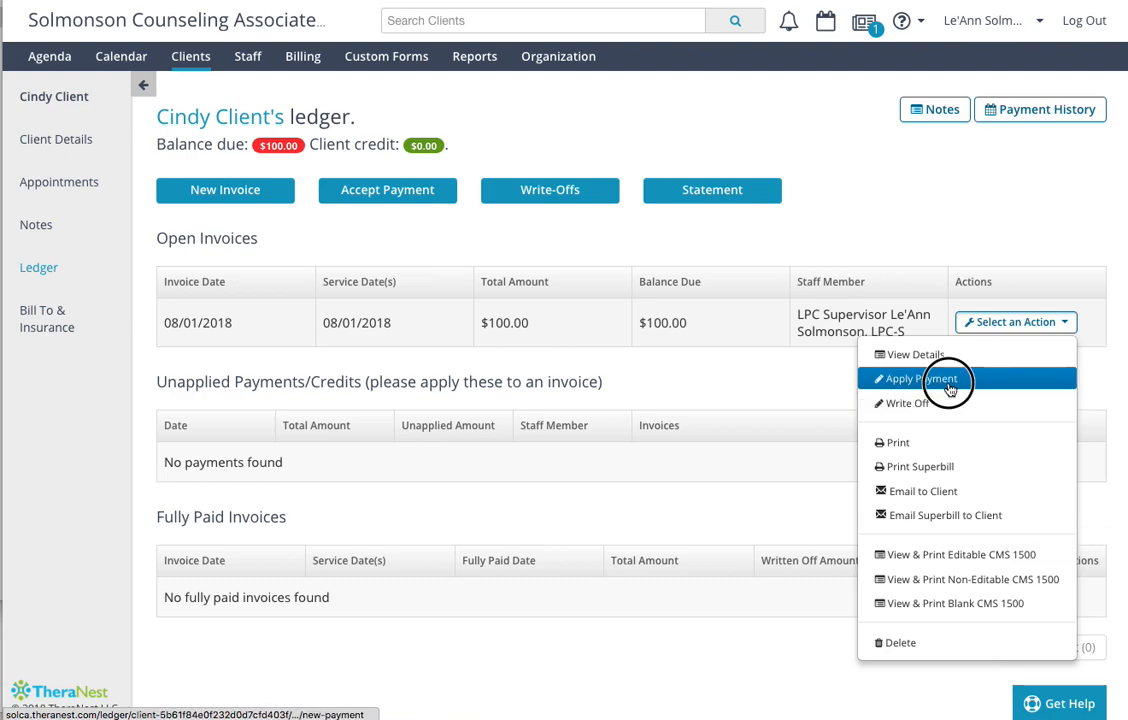
pyautogui.click(1045, 378)
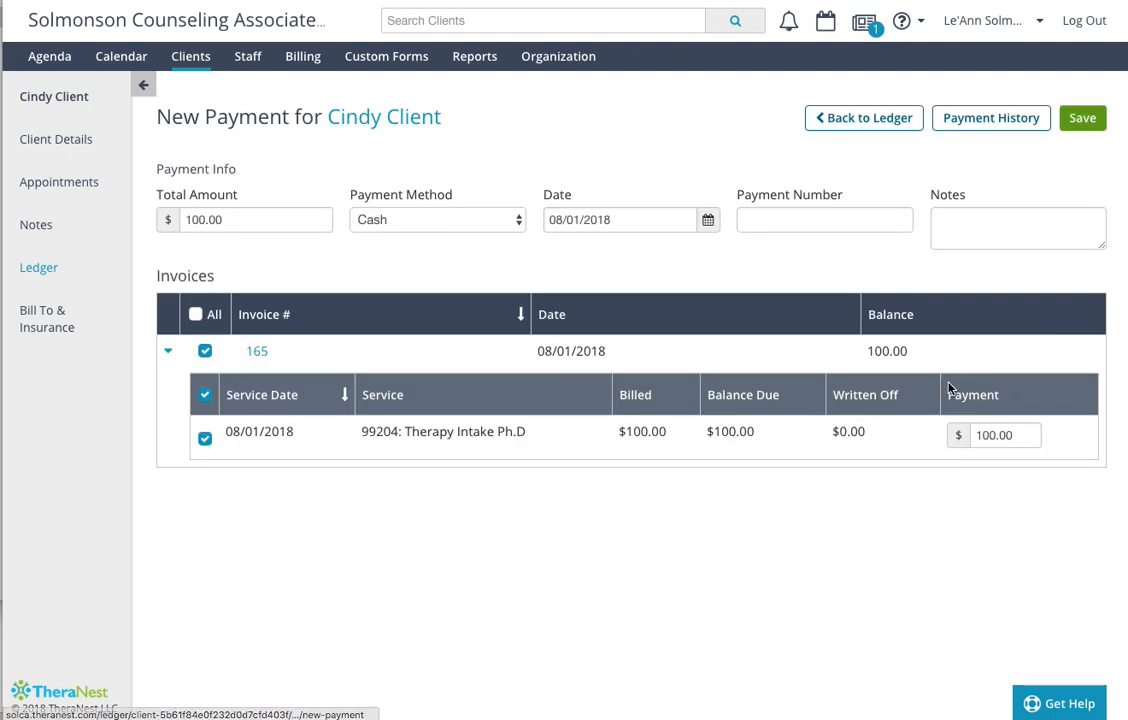
pyautogui.click(447, 221)
pyautogui.click(448, 255)
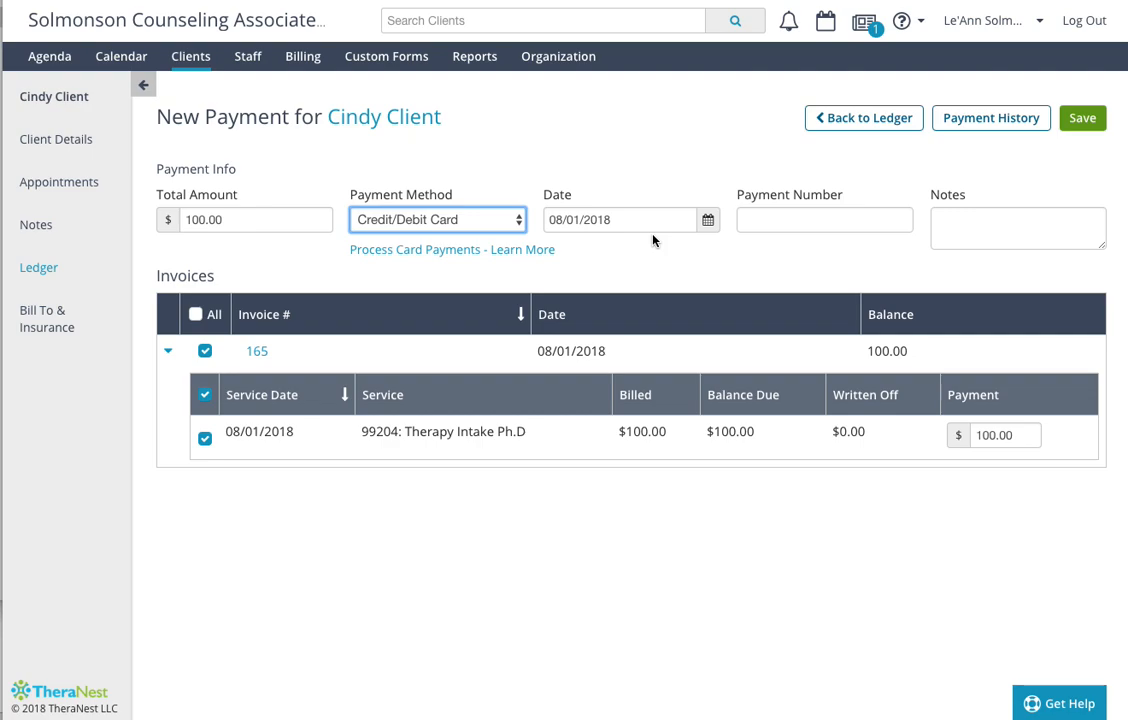
pyautogui.click(1083, 119)
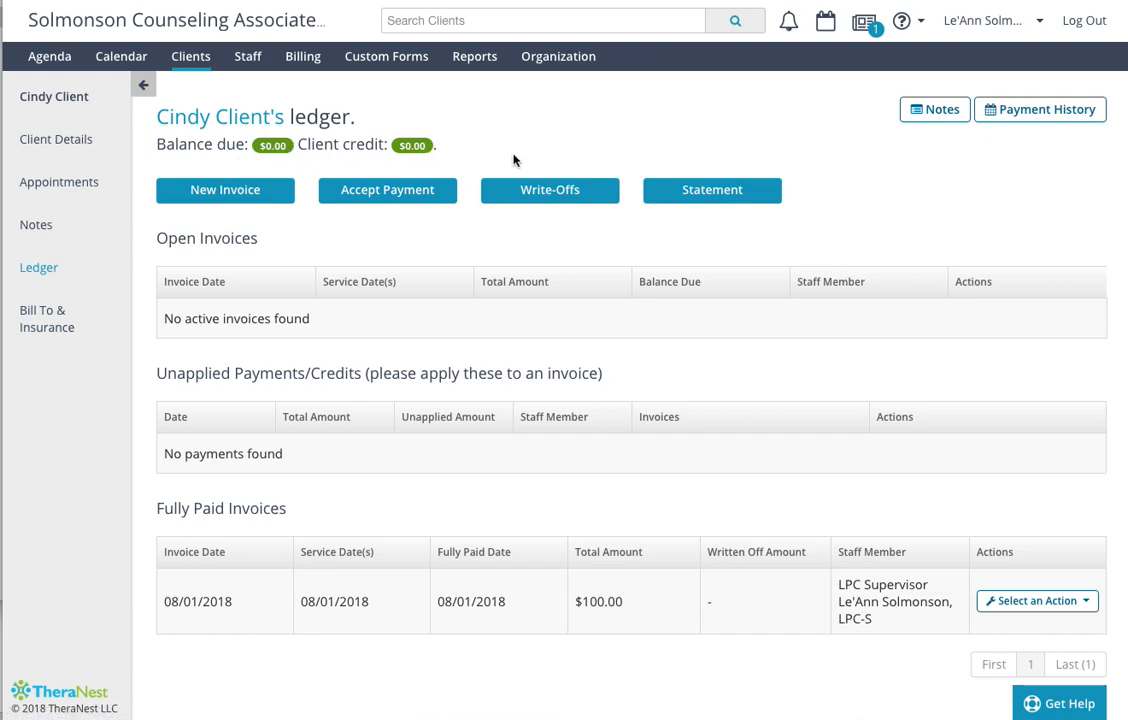
# - View the client's Bill To & Insurance information and return to the ledger
pyautogui.click(52, 326)
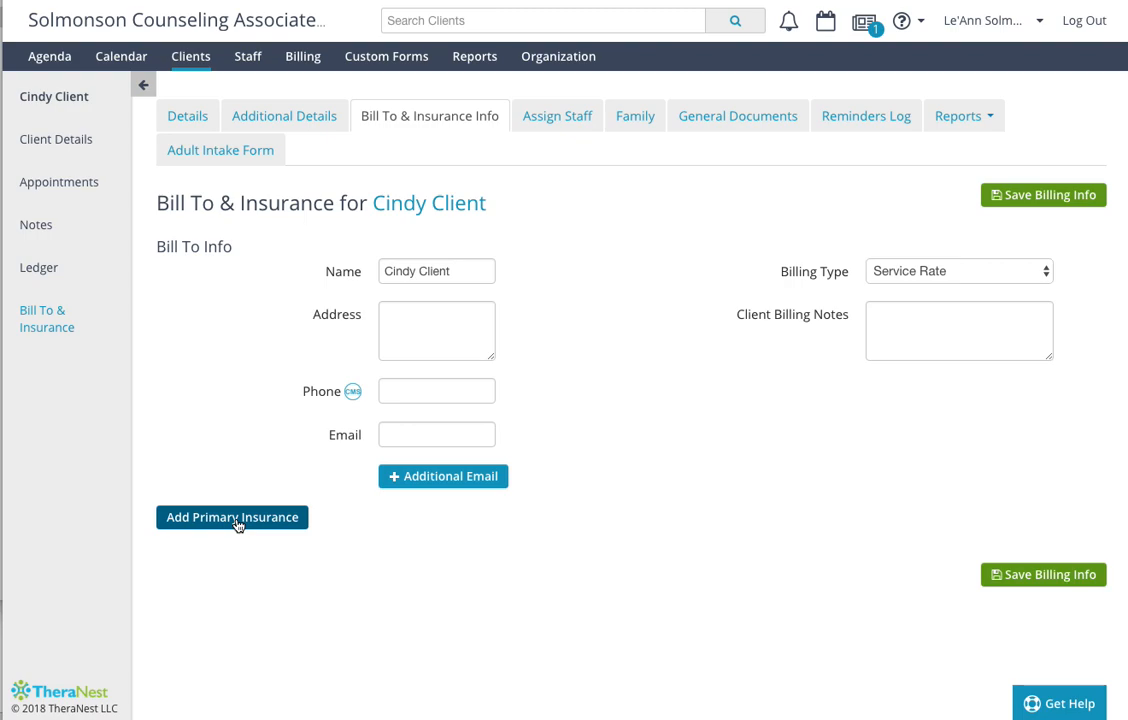
pyautogui.click(39, 269)
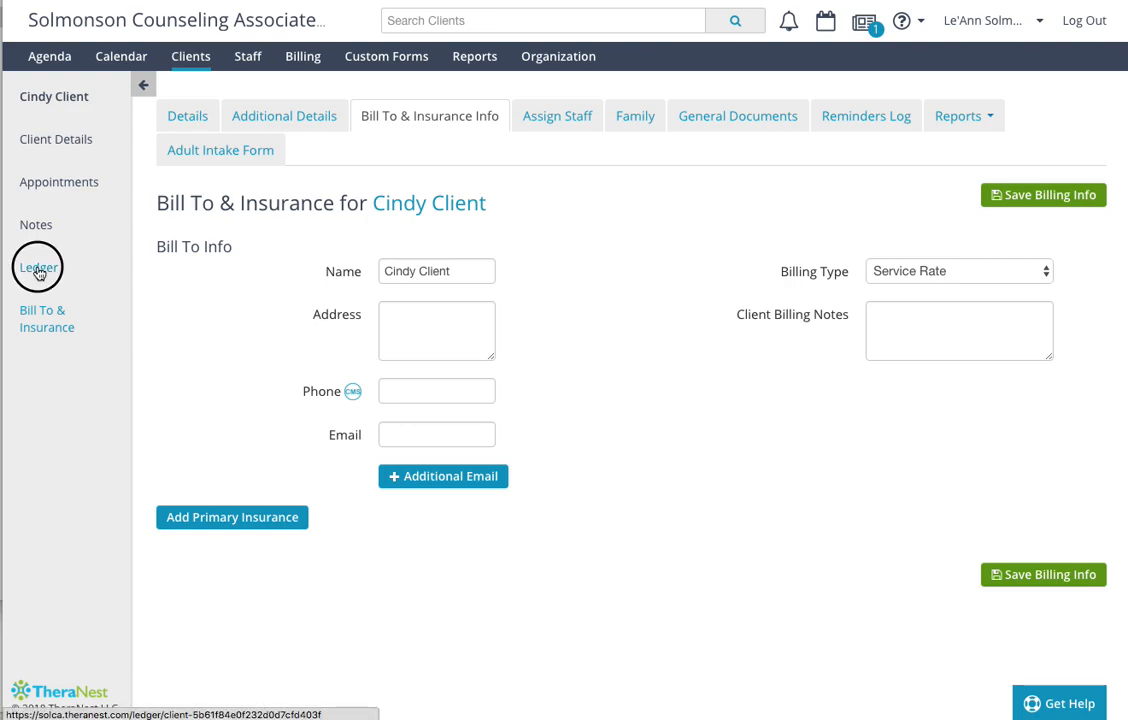
# - Review the actions available for the fully paid 08/01/2018 invoice and open the client's payment history
pyautogui.scroll(-1, 556, 453)
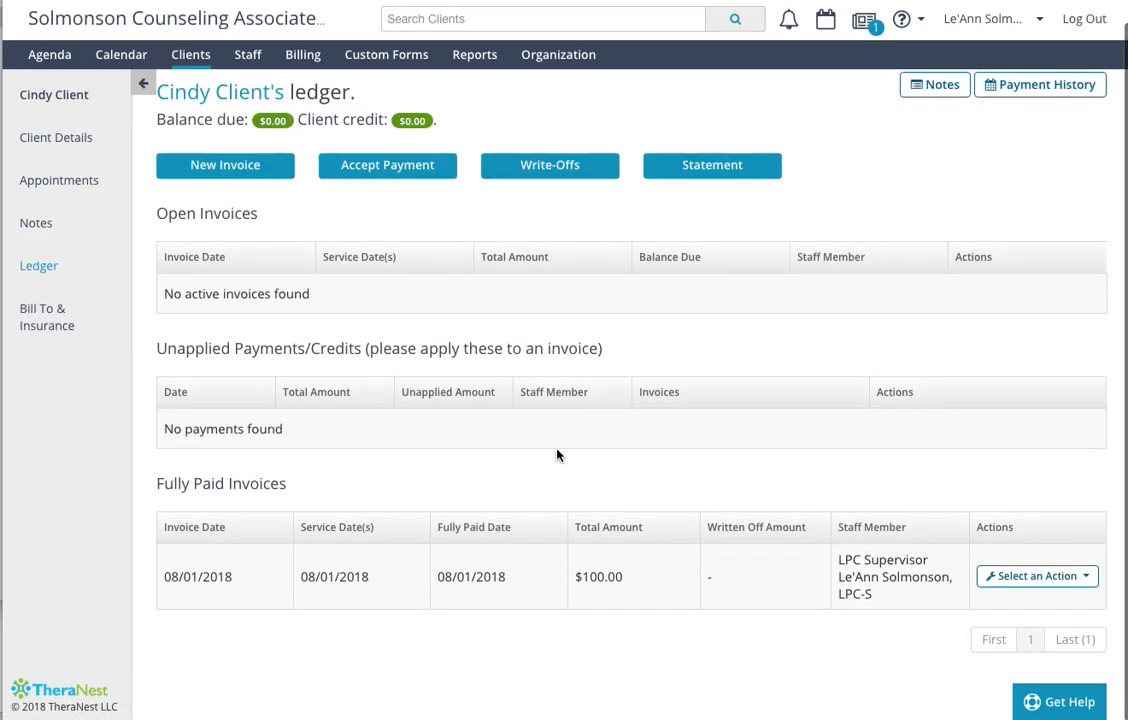
pyautogui.click(985, 578)
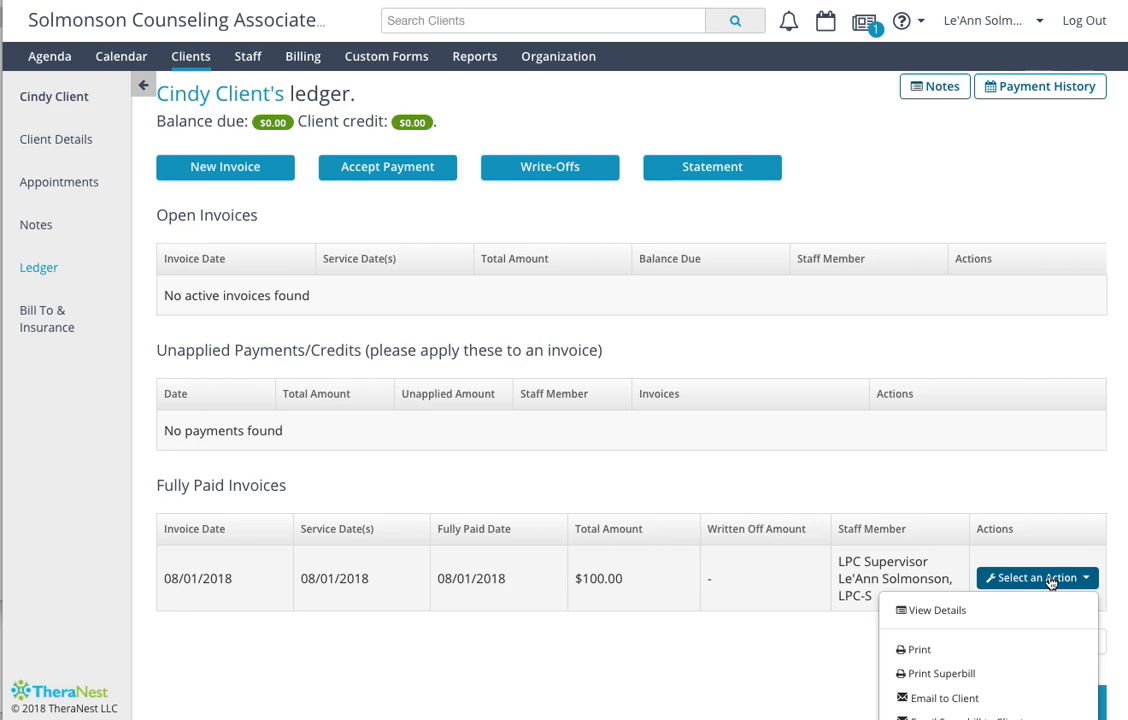
pyautogui.scroll(-3, 1020, 580)
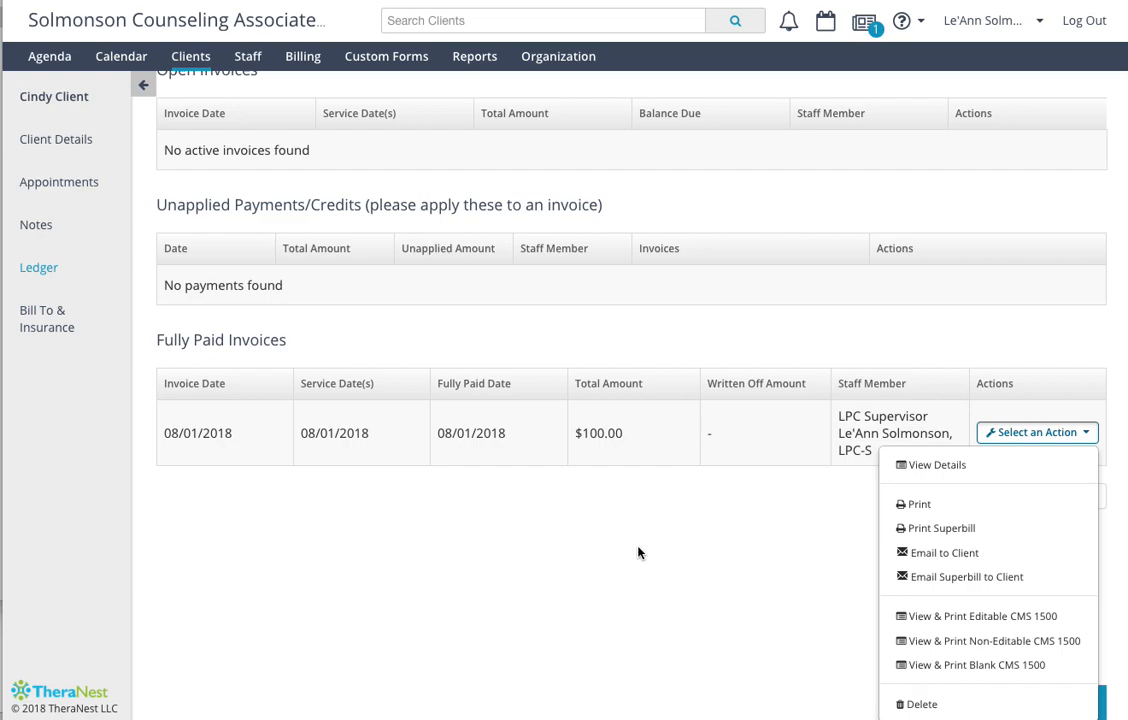
pyautogui.scroll(3, 684, 390)
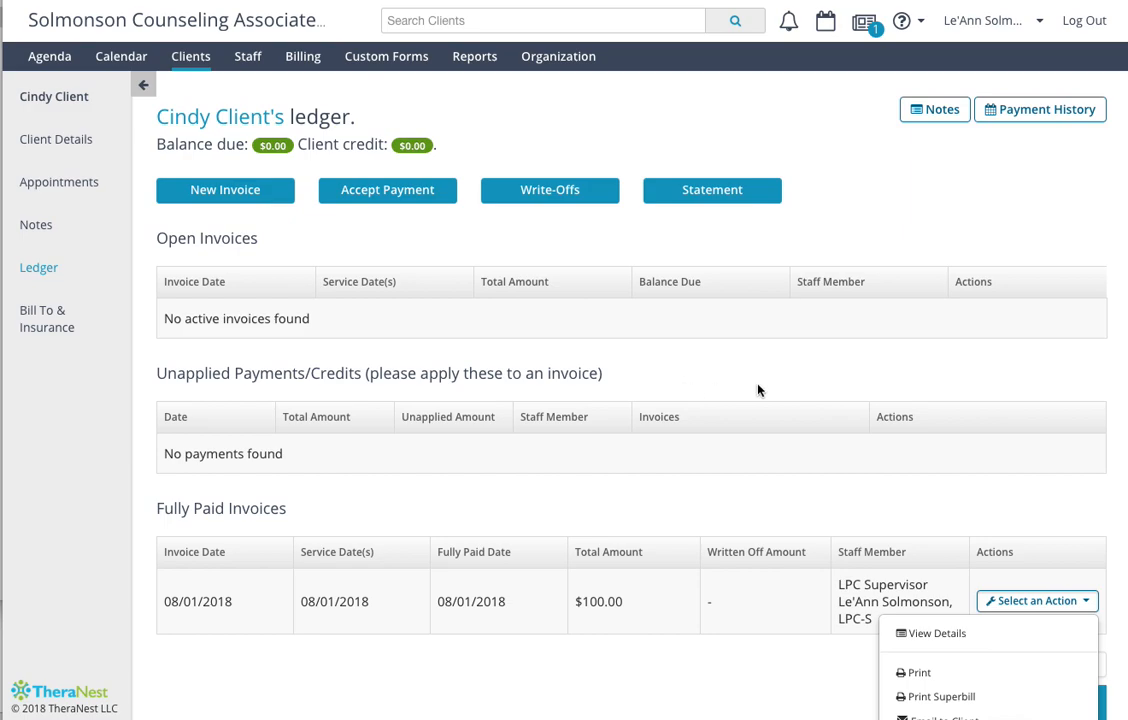
pyautogui.click(1052, 110)
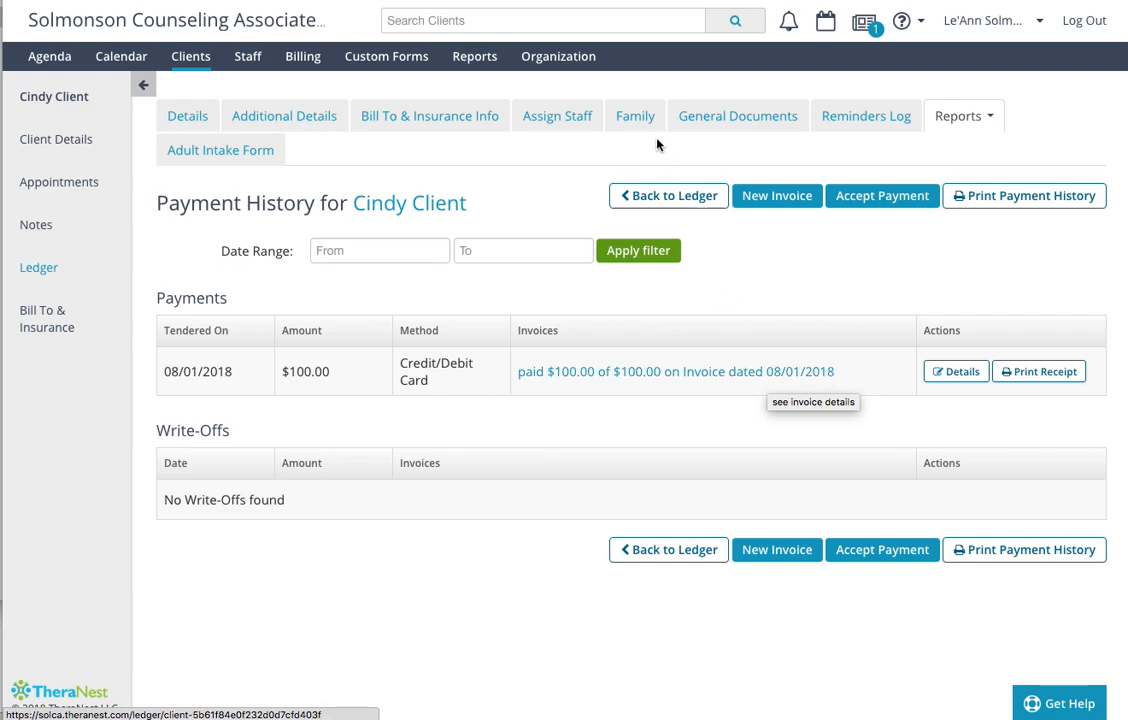
# - Look through the available reports, from appointments and billing to demographics and referrals
pyautogui.click(470, 60)
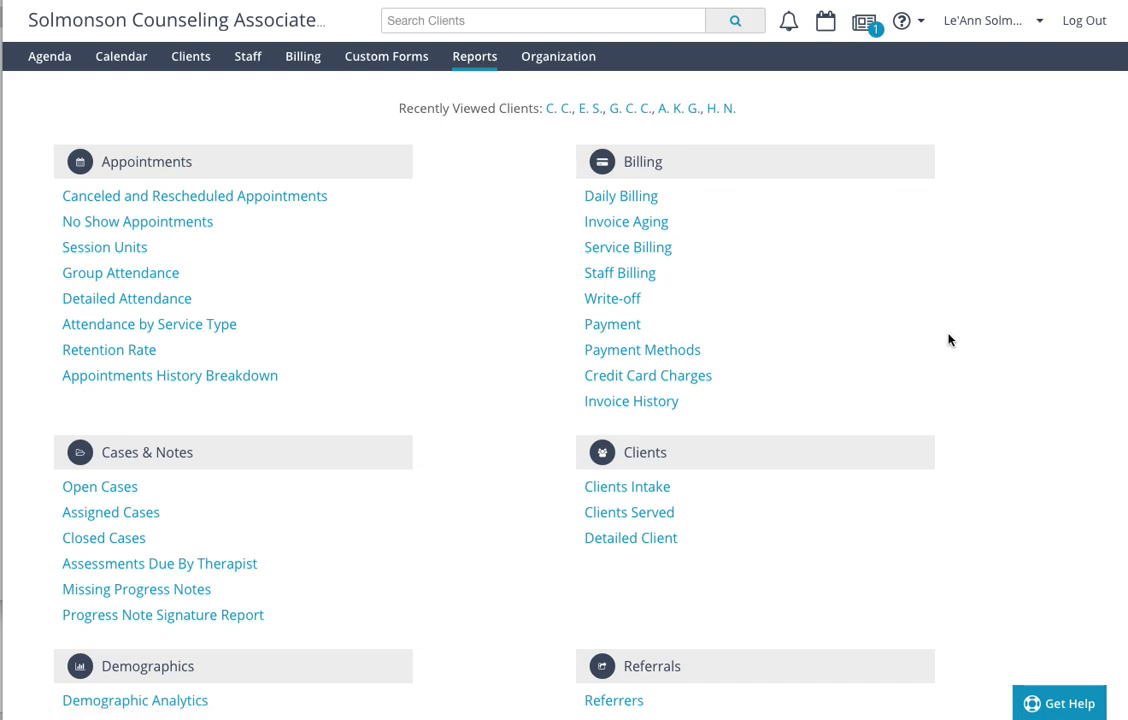
pyautogui.scroll(-1, 947, 337)
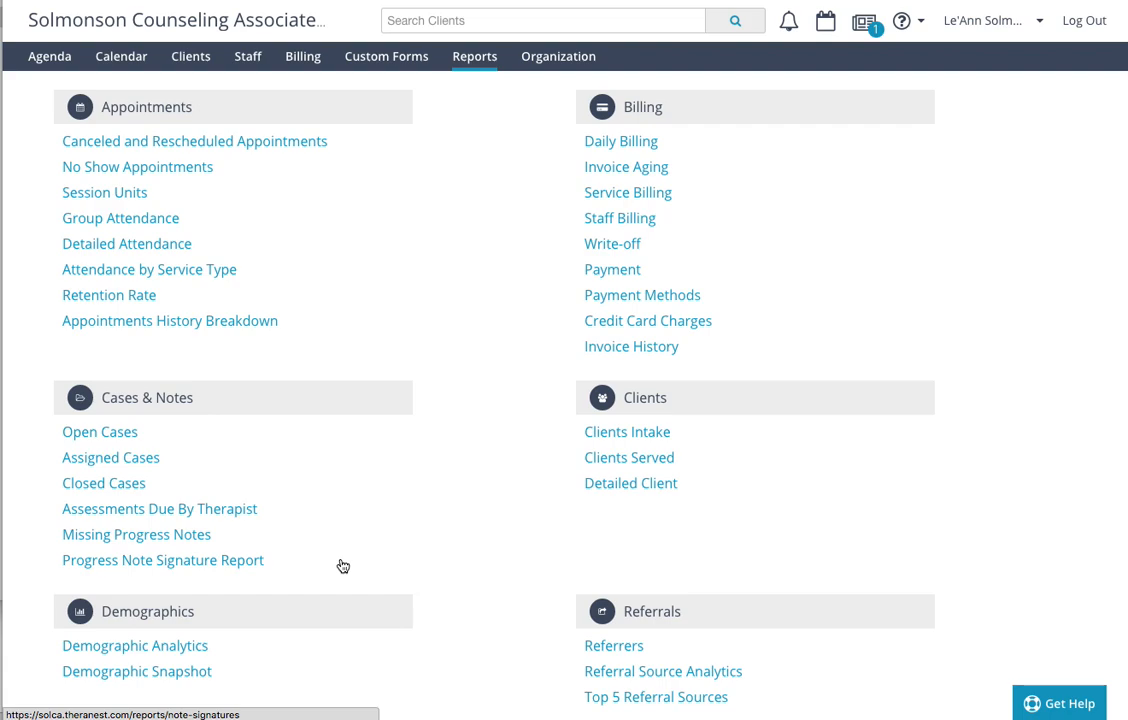
pyautogui.scroll(-2, 501, 521)
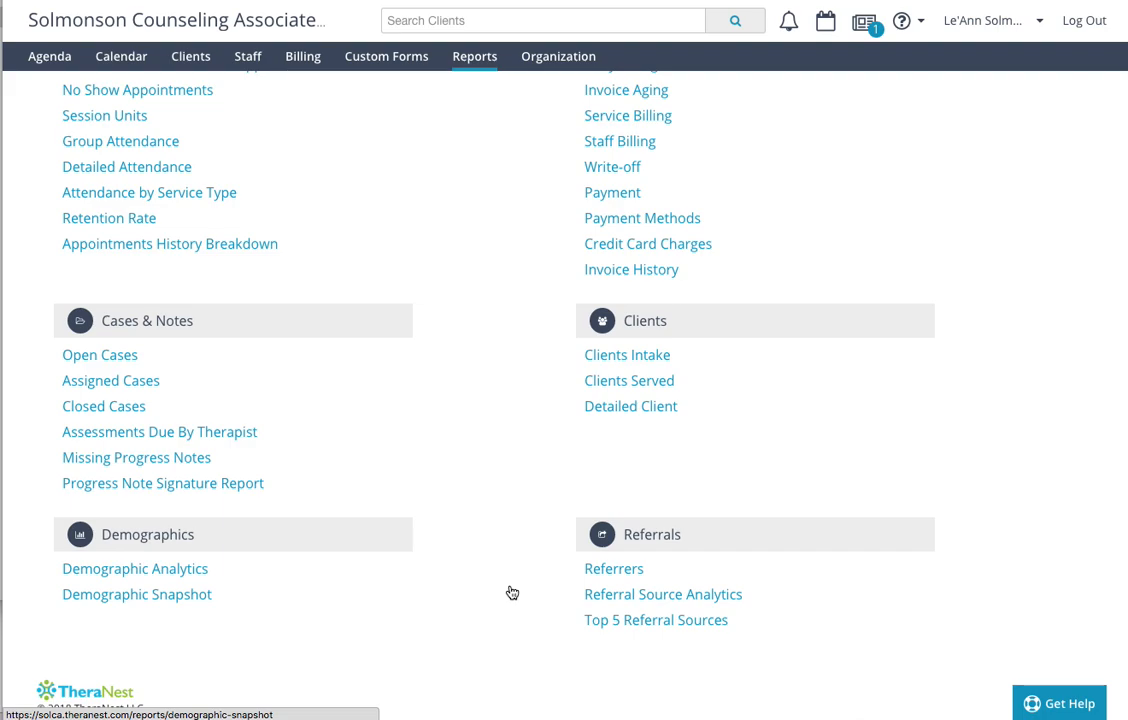
pyautogui.scroll(3, 512, 593)
# - Examine the organization profile settings, including billing, address, diagnostic code, NPI and company logo fields
pyautogui.click(553, 57)
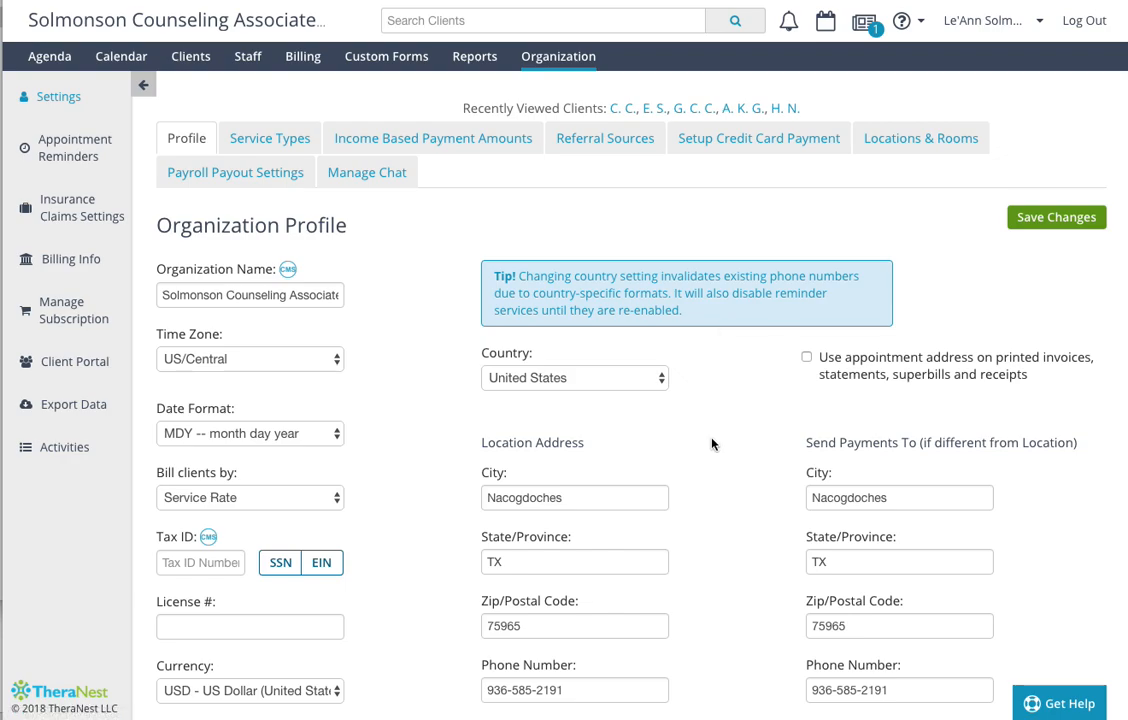
pyautogui.scroll(-1, 712, 444)
pyautogui.scroll(-3, 712, 444)
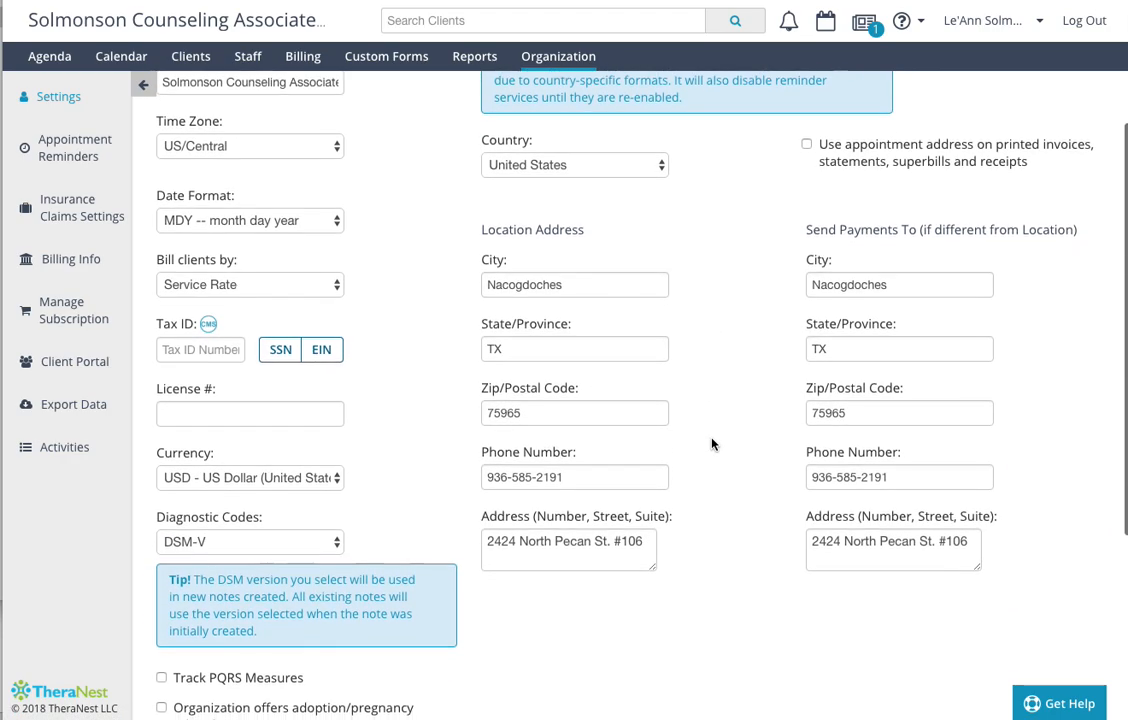
pyautogui.scroll(1, 712, 444)
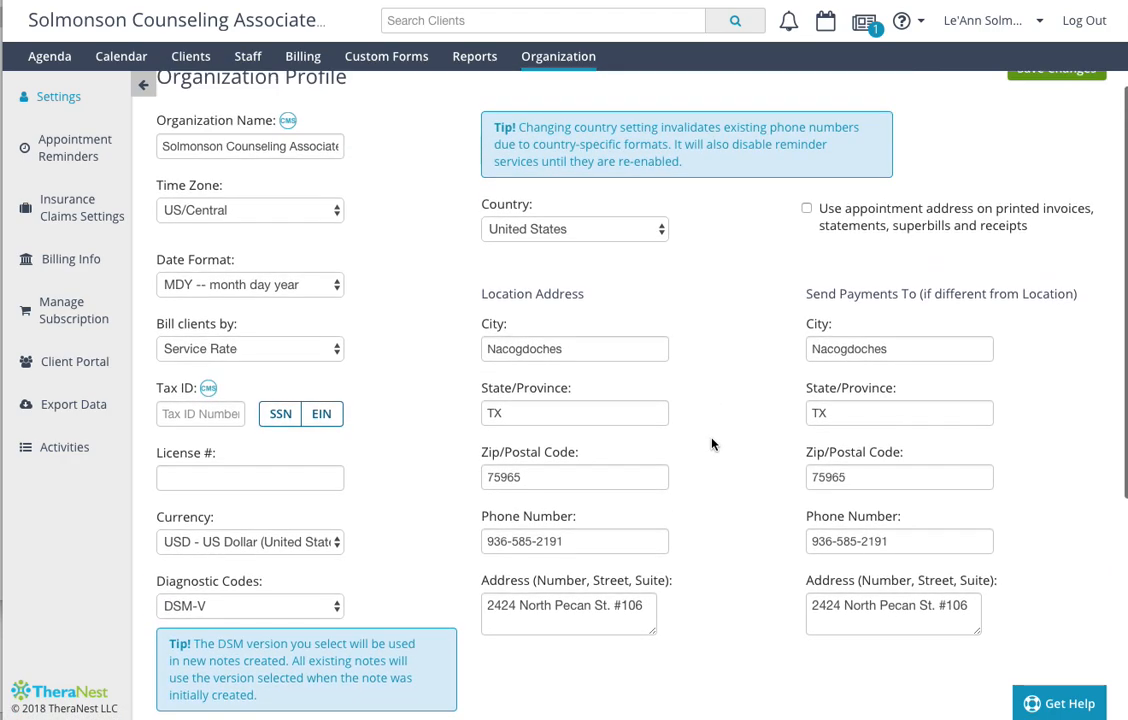
pyautogui.scroll(-3, 712, 444)
pyautogui.scroll(-2, 712, 444)
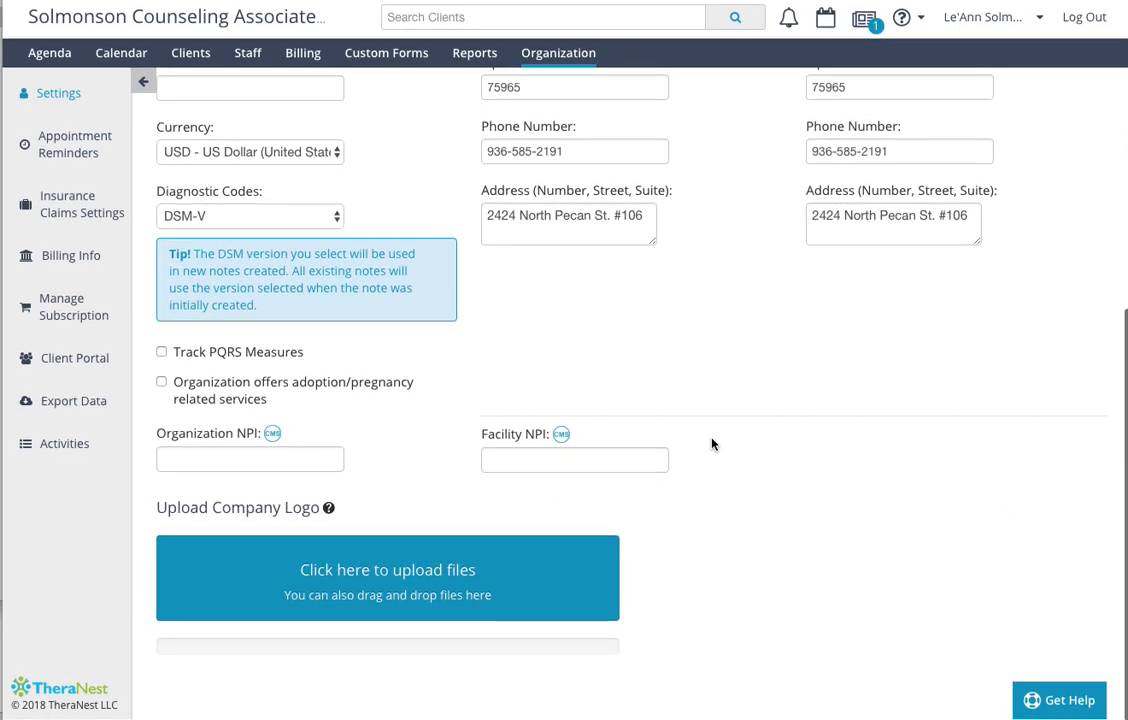
pyautogui.scroll(5, 712, 444)
pyautogui.scroll(2, 712, 444)
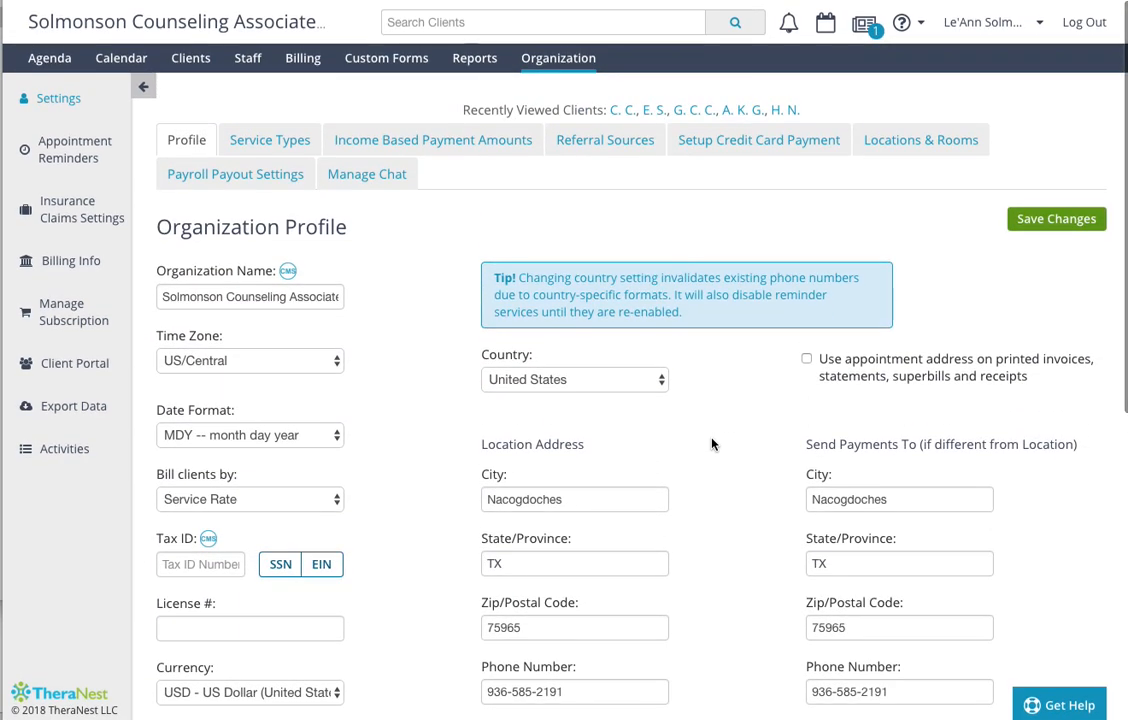
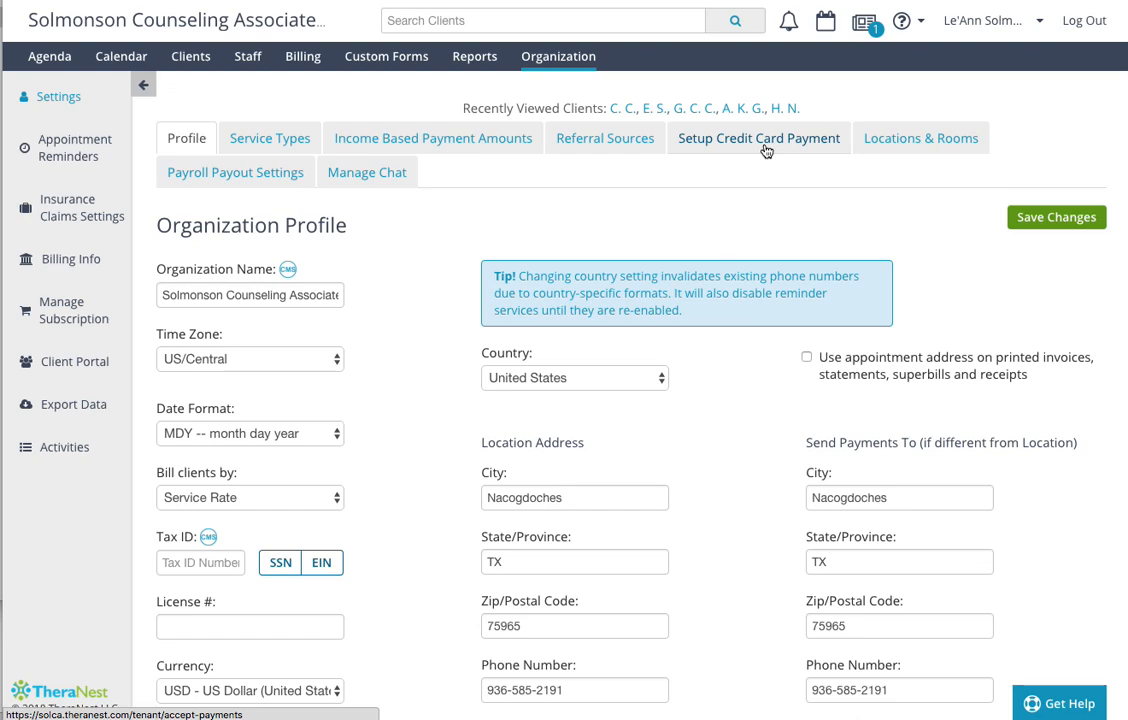
# - Review the organization's locations and rooms, and open the insurance claims settings
pyautogui.click(925, 145)
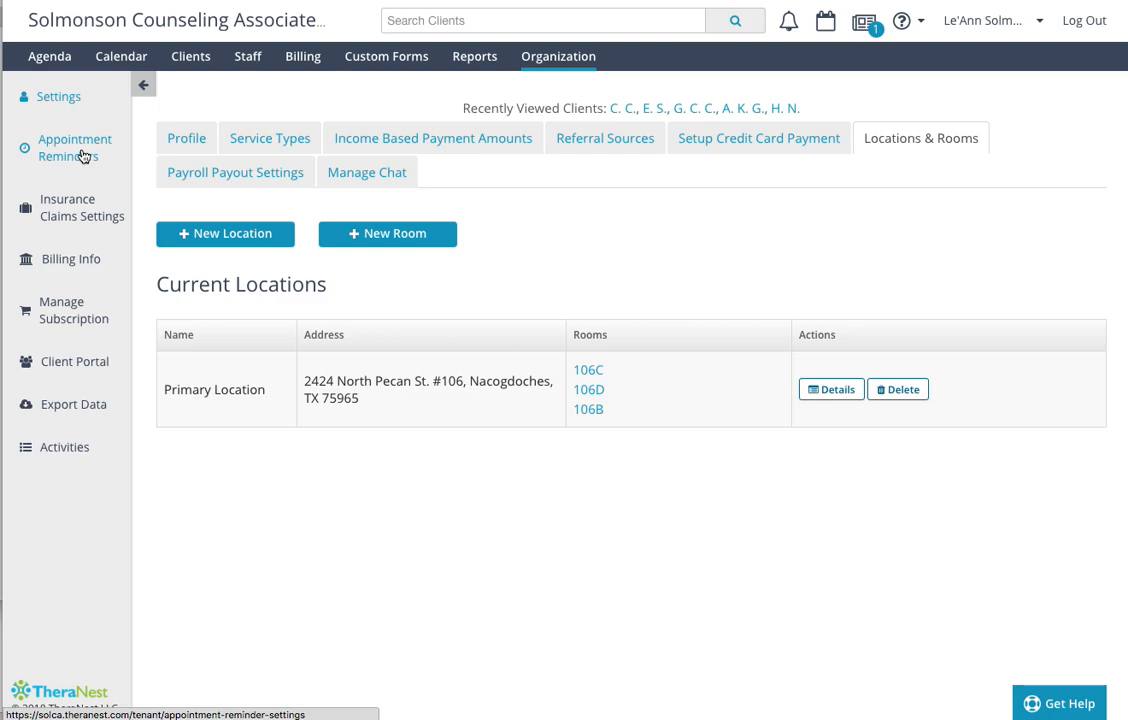
pyautogui.click(85, 210)
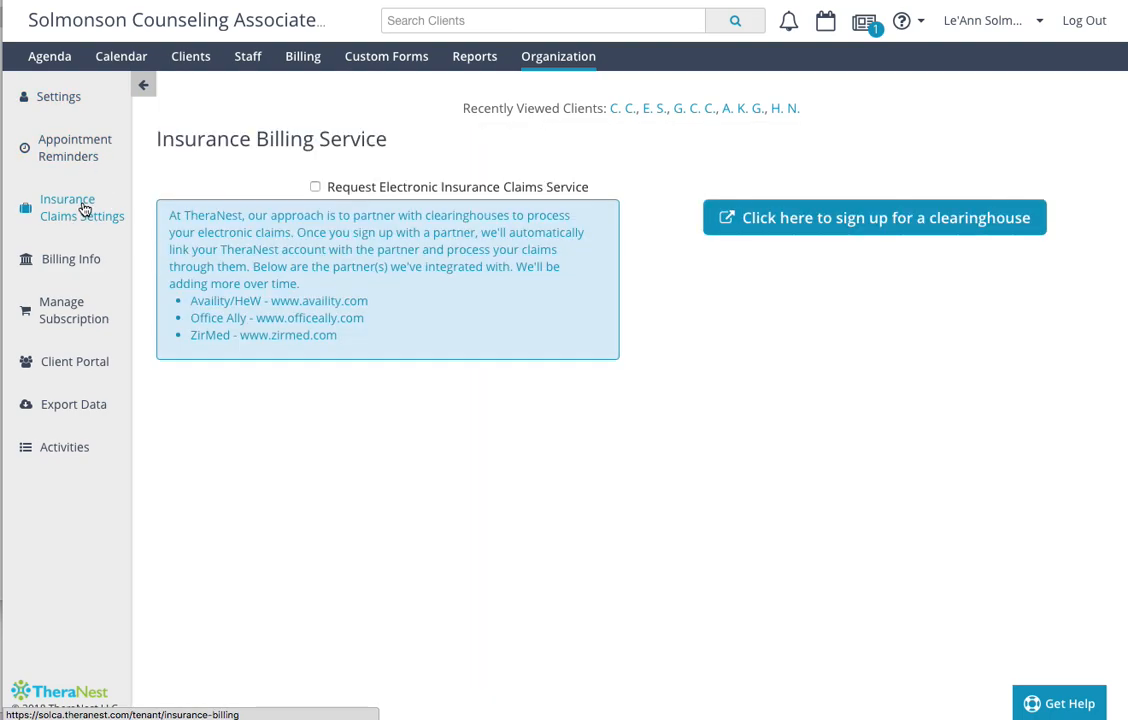